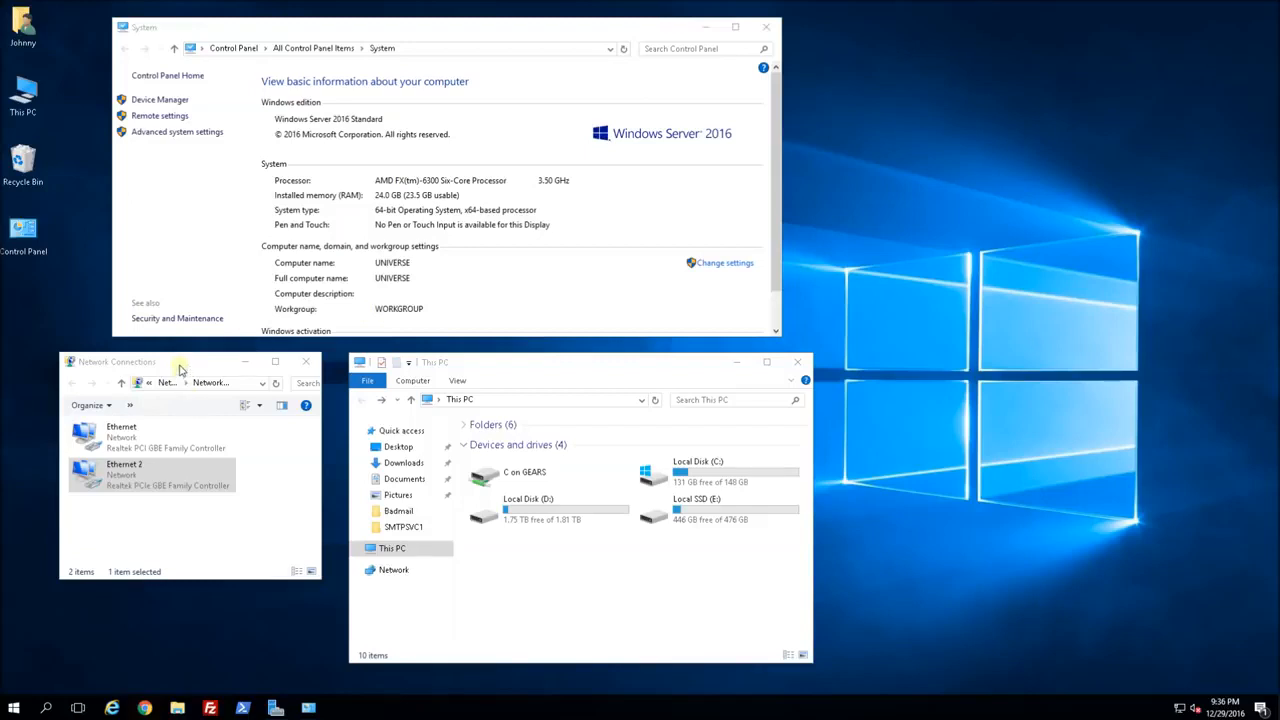
Compare the Ethernet and Ethernet 2 network adapters to check their controllers.
left_click(134, 464)
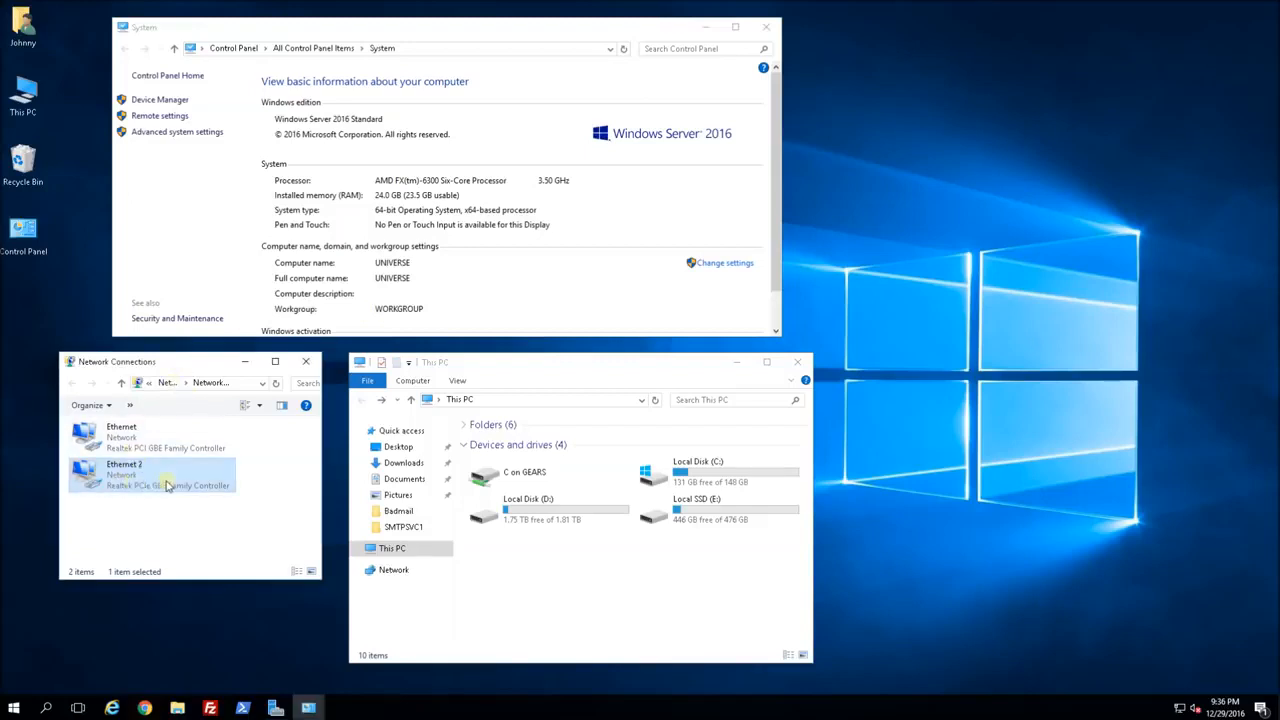
left_click(140, 444)
left_click(148, 482)
left_click(166, 440)
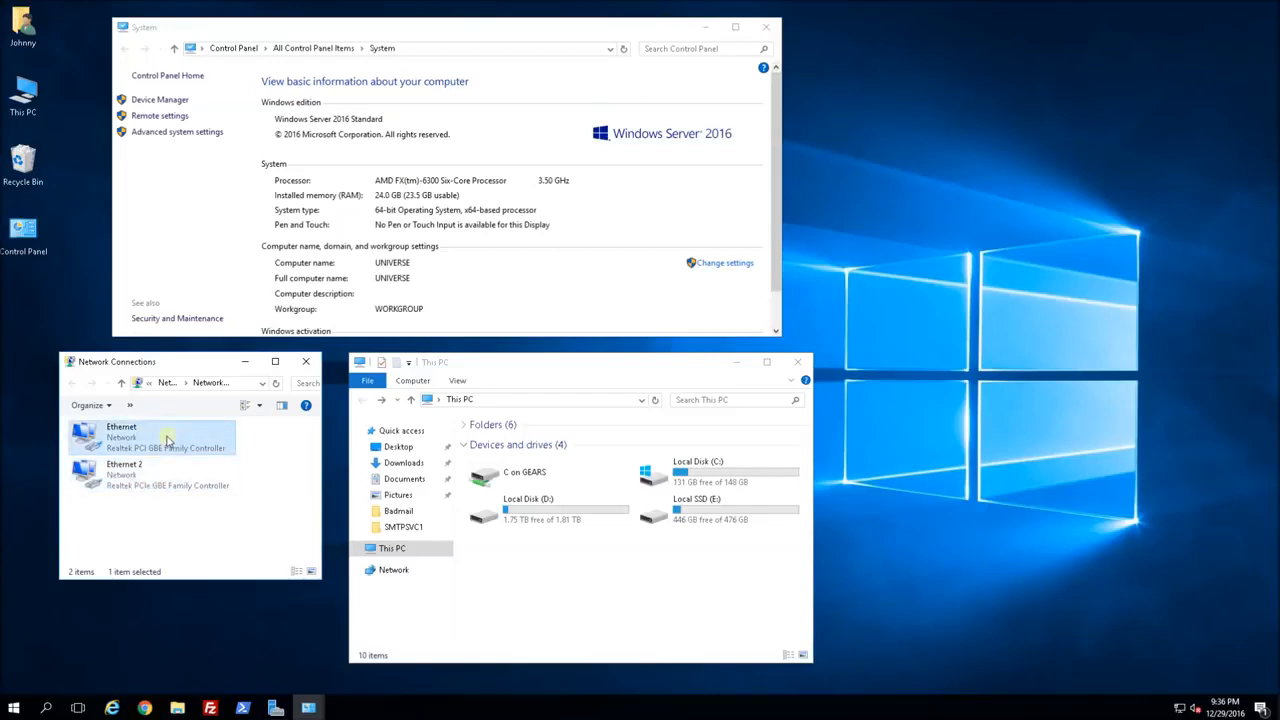
left_click(166, 476)
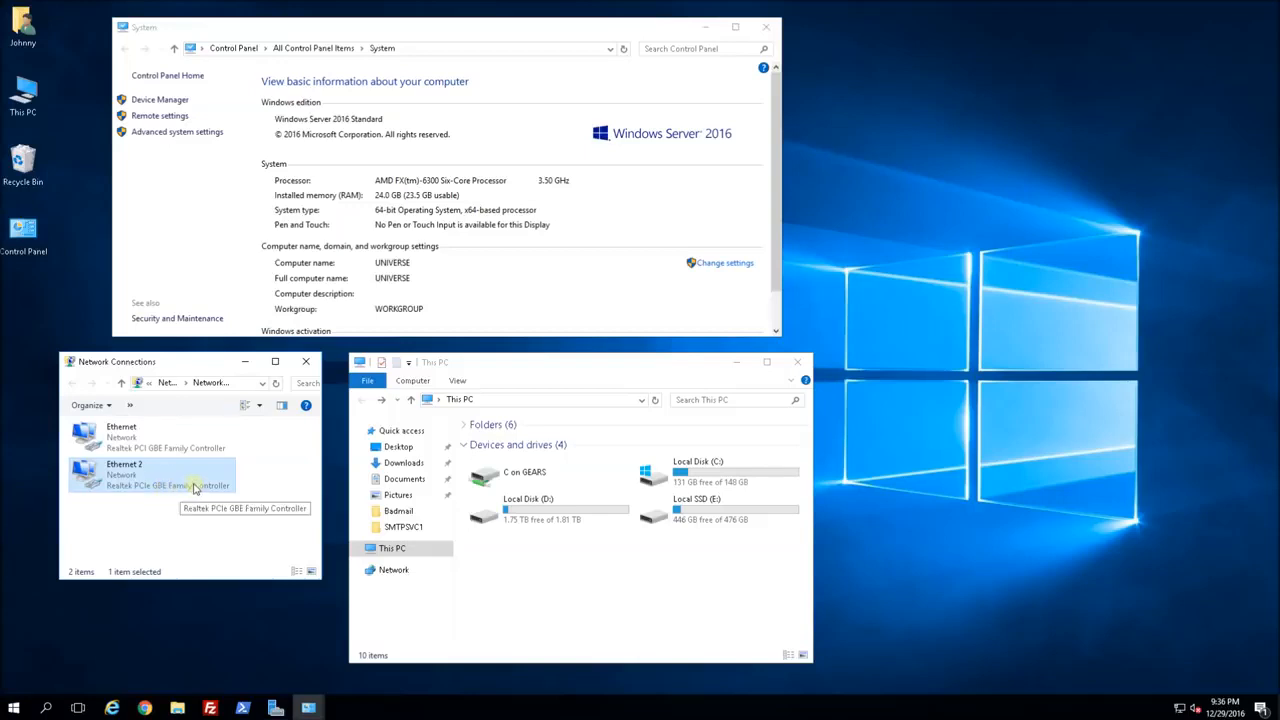
left_click(184, 447)
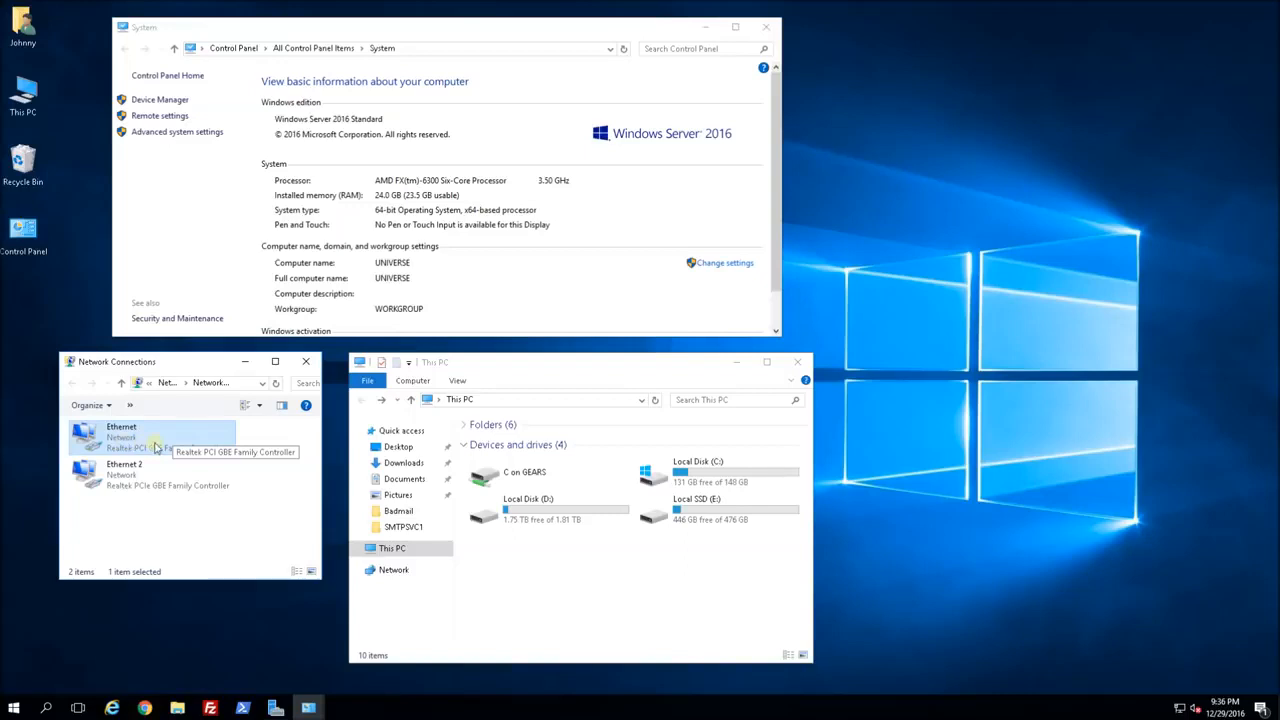
In This PC, look over the Local Disk (D:) and Local SSD (E:) drives.
left_click(628, 595)
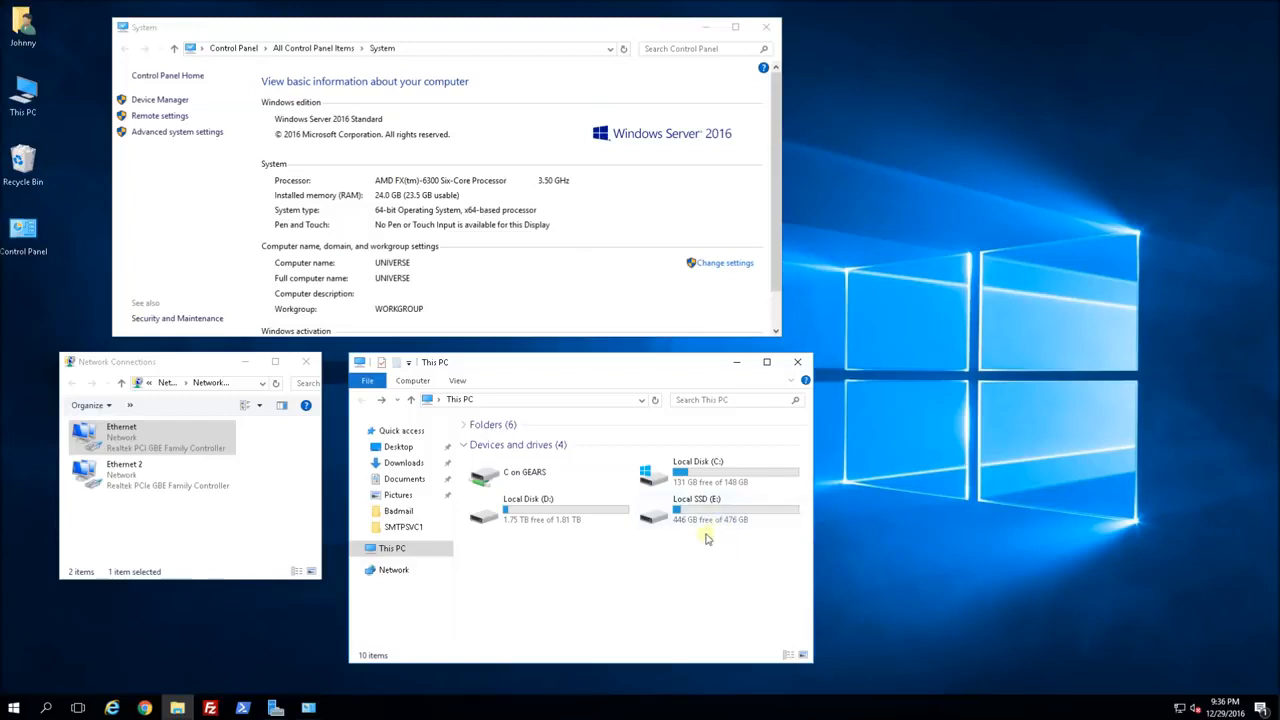
left_click(549, 524)
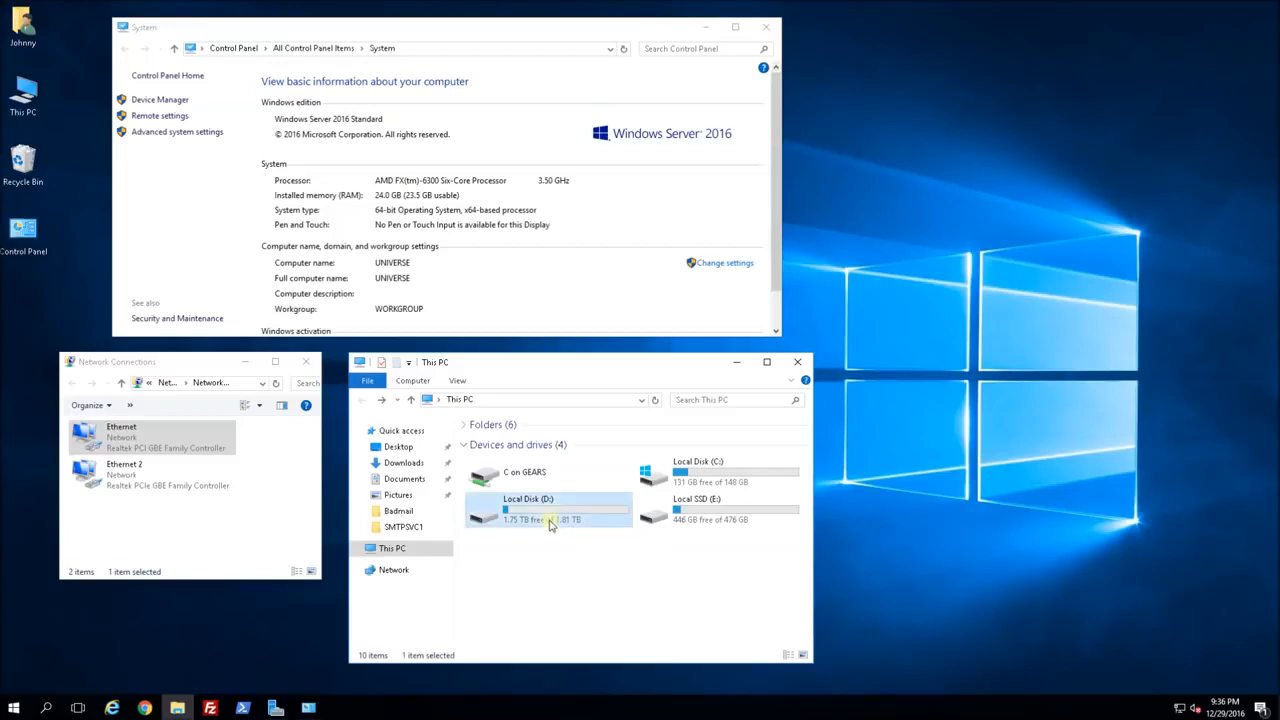
left_click(707, 526)
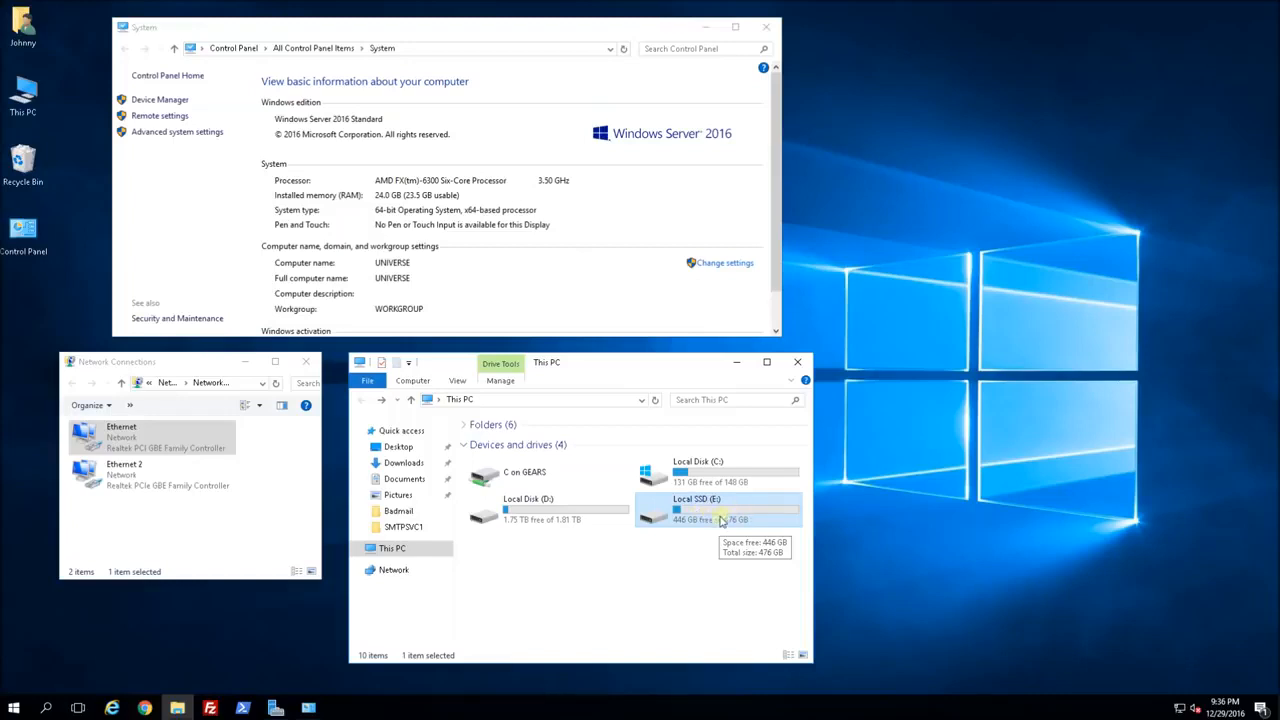
left_click(598, 522)
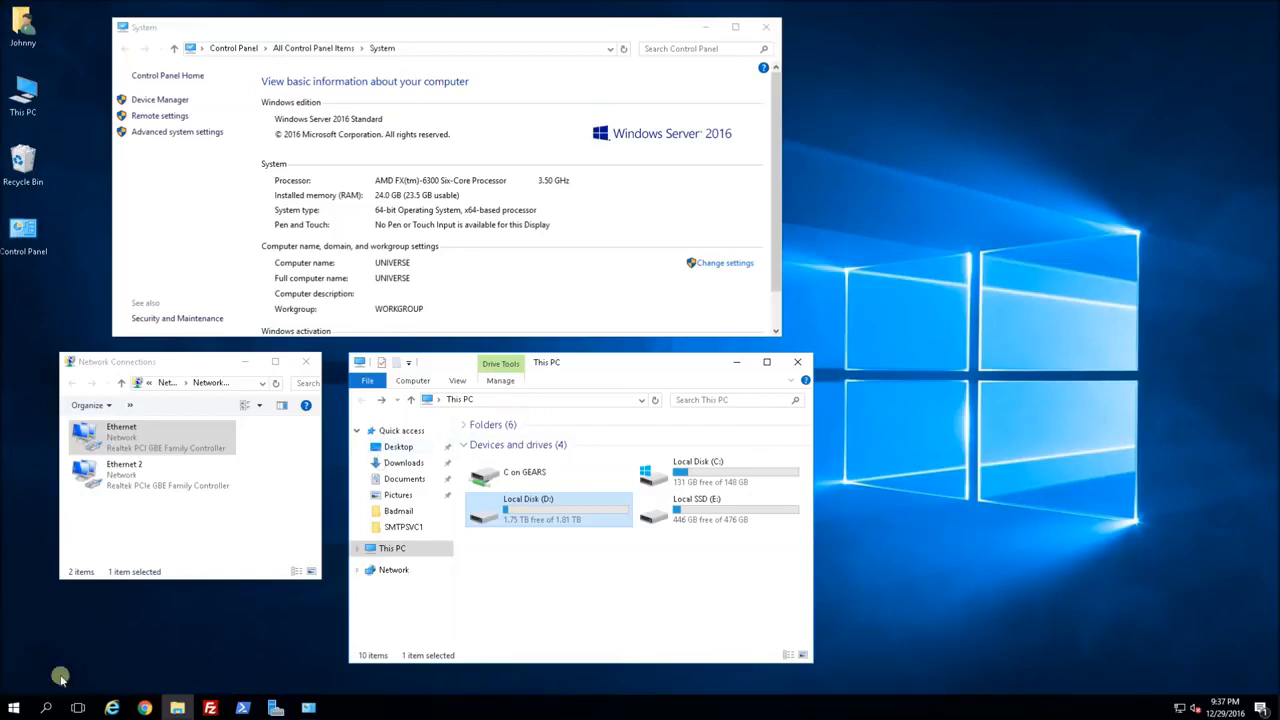
Launch Server Manager and start Add Roles and Features, keeping role-based installation on UNIVERSE.
left_click(15, 709)
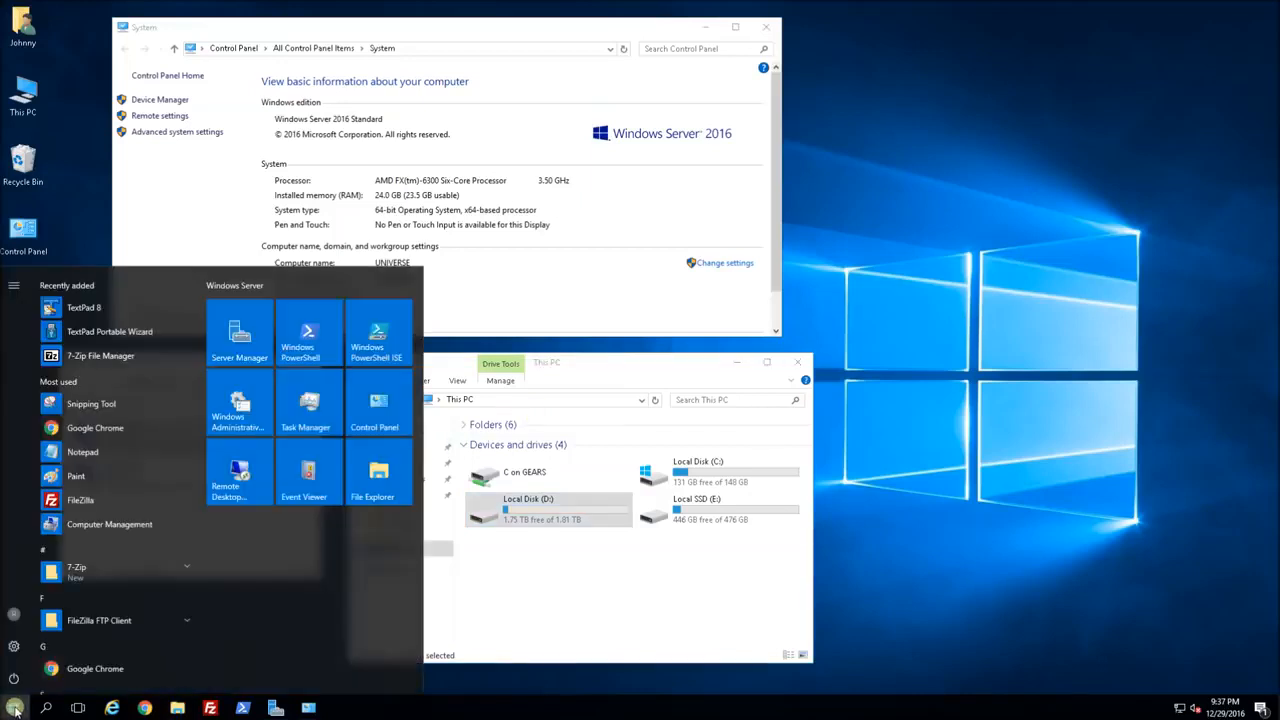
left_click(247, 338)
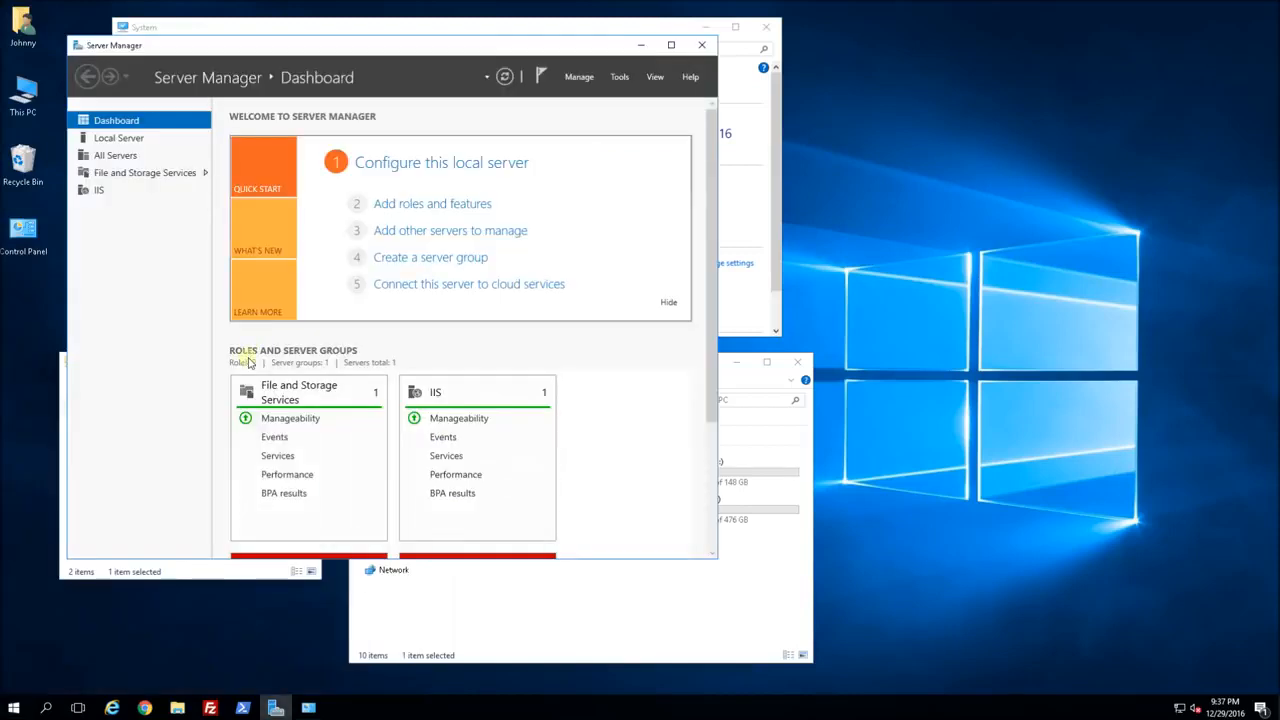
left_click(412, 205)
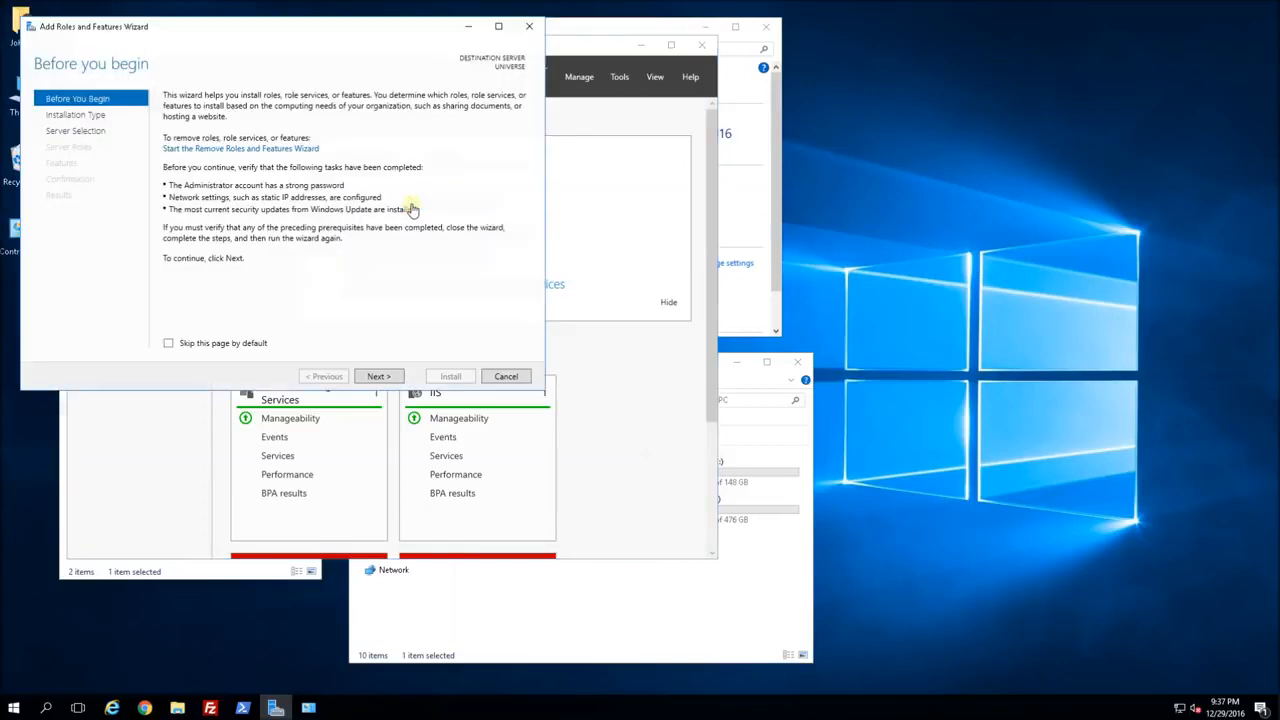
left_click(380, 376)
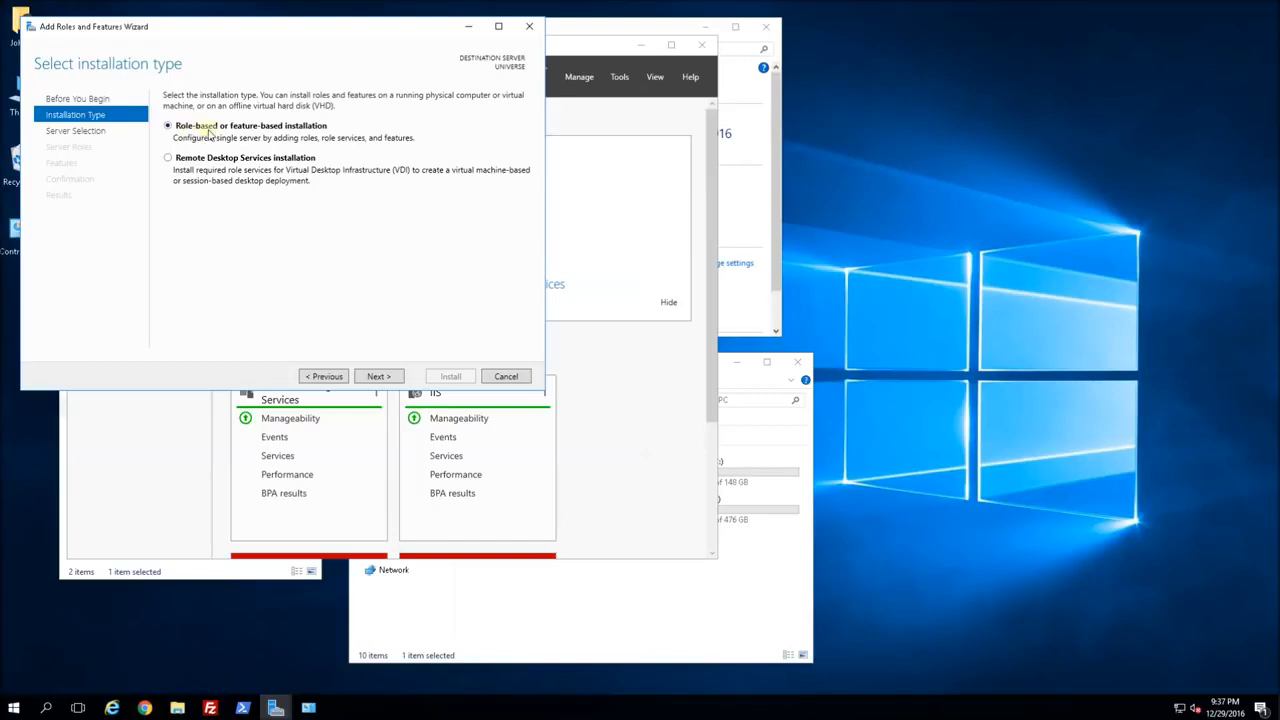
left_click(379, 377)
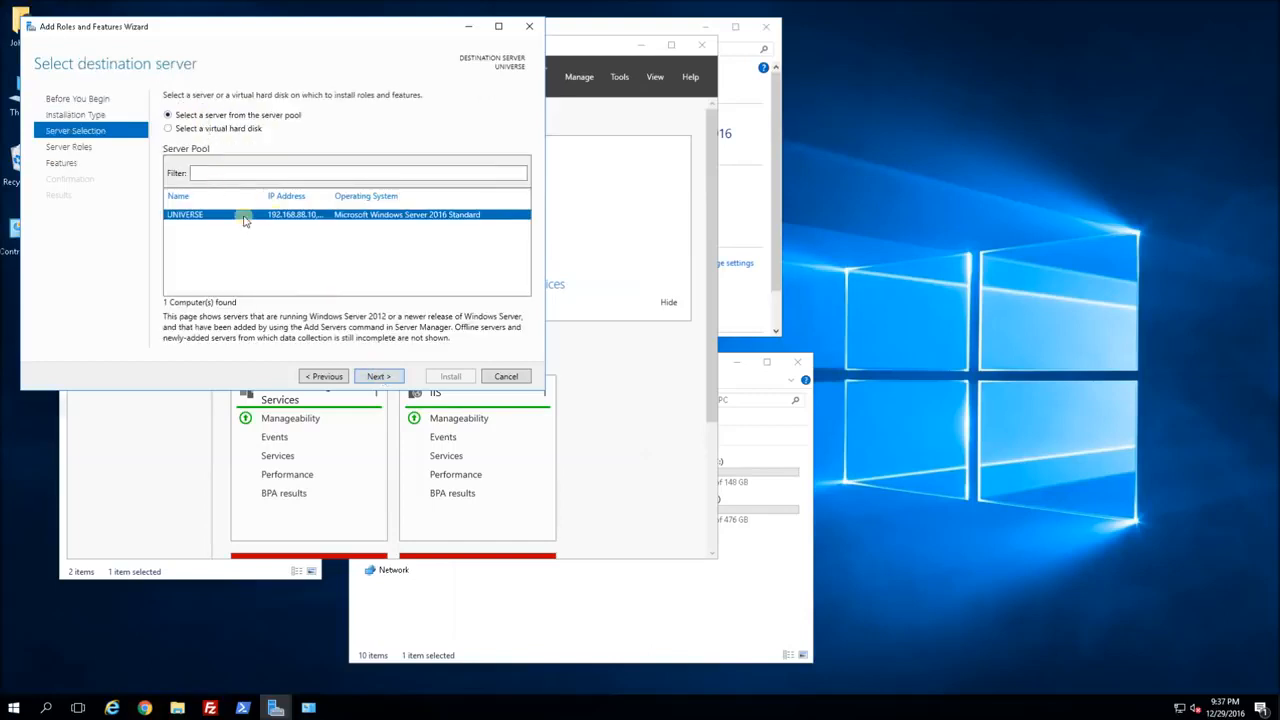
left_click(379, 377)
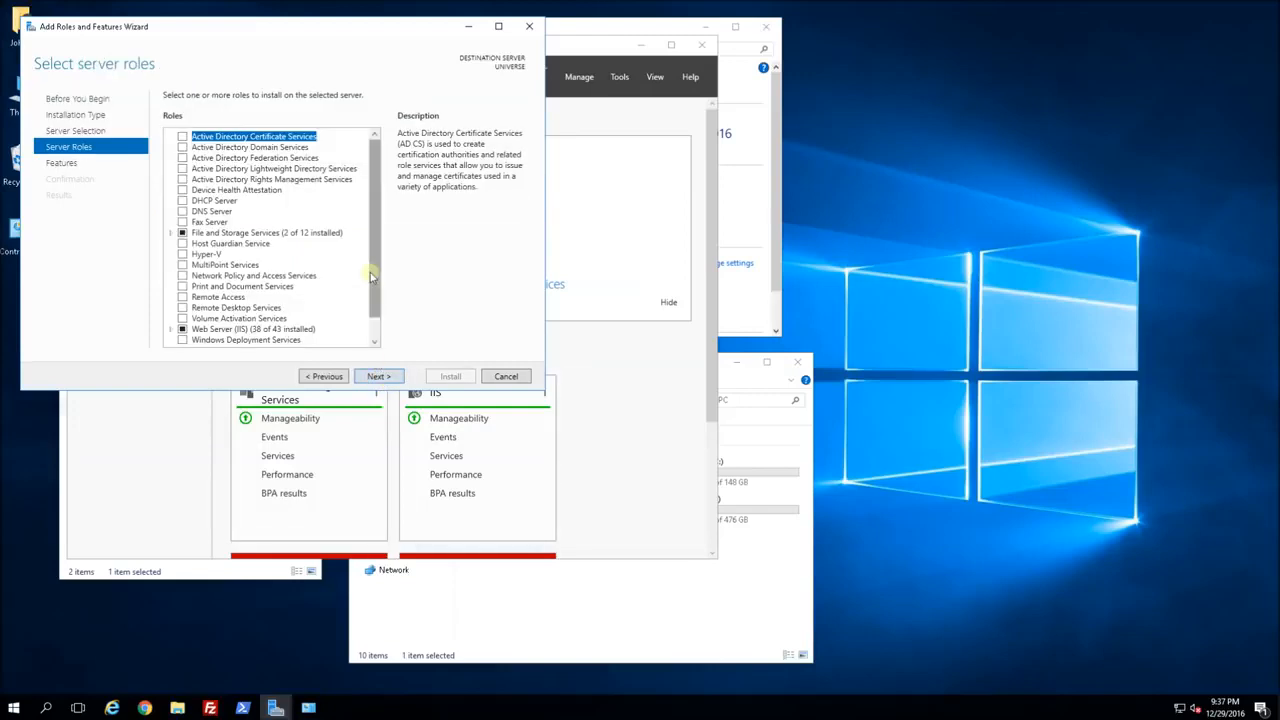
Tick Hyper-V, add its management tools, and continue past Features to the Hyper-V page.
left_click(183, 256)
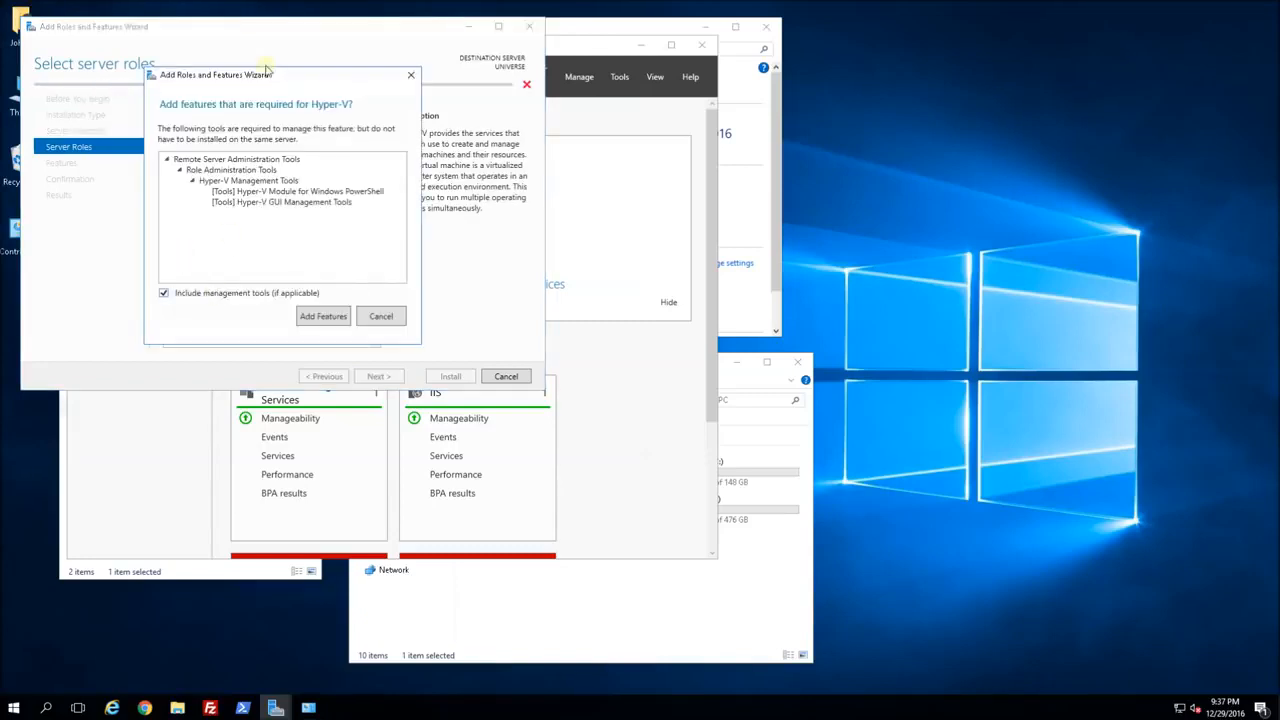
left_click_drag(265, 80, 482, 79)
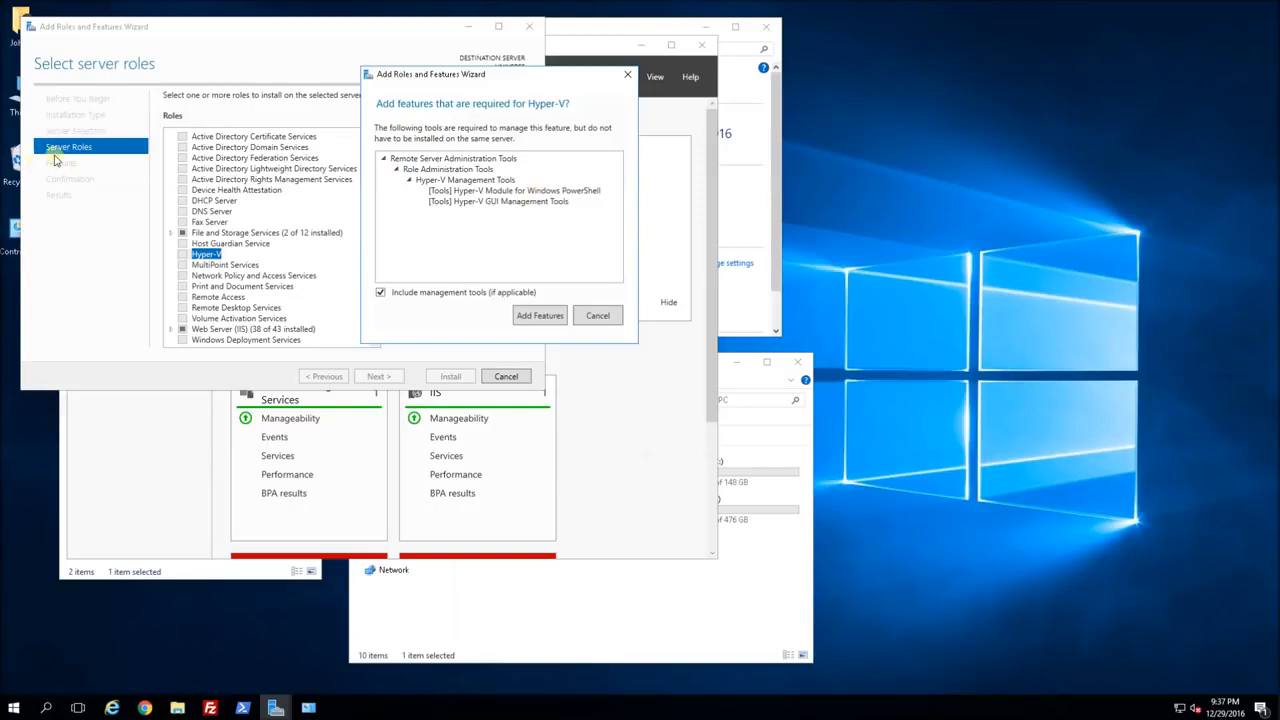
left_click(531, 318)
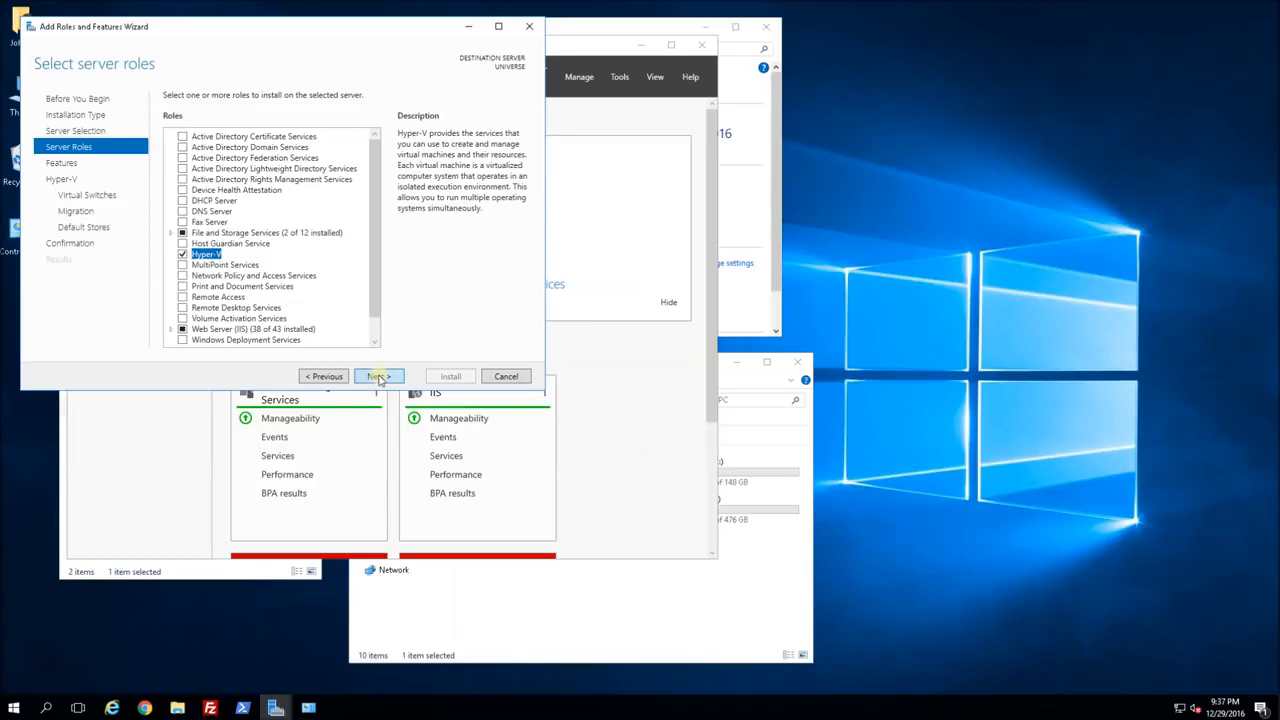
left_click(379, 378)
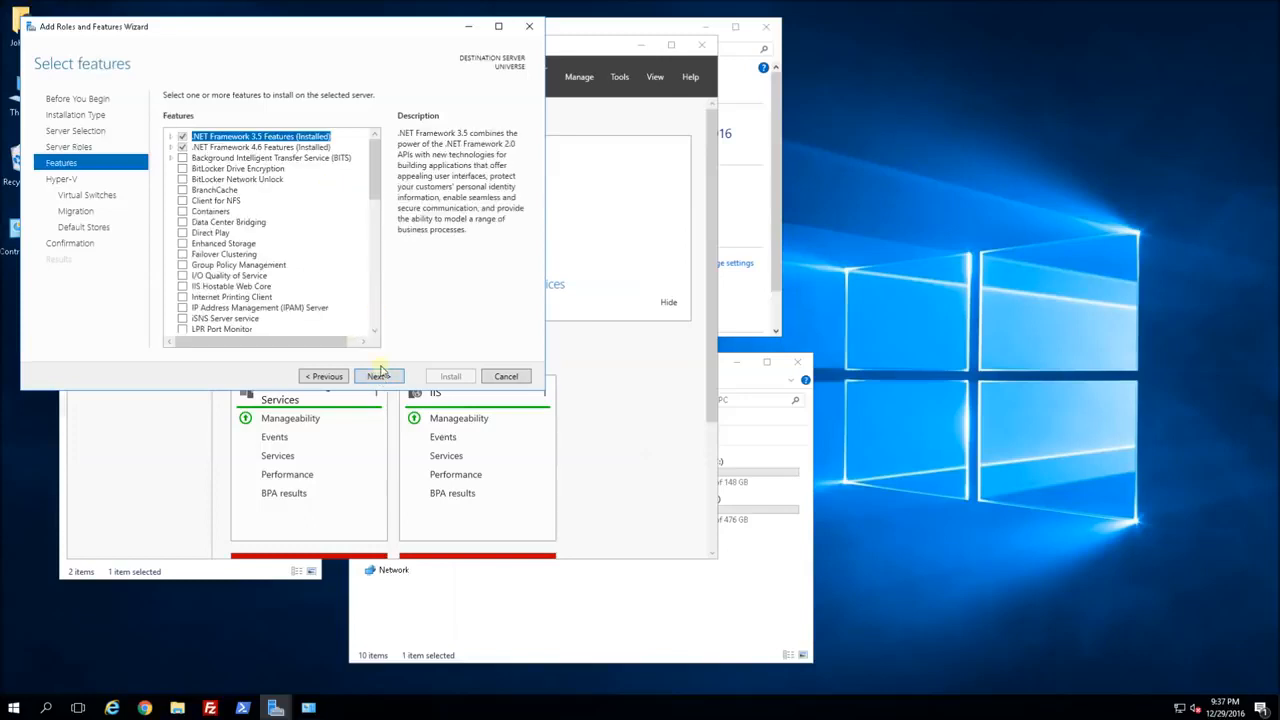
left_click(382, 377)
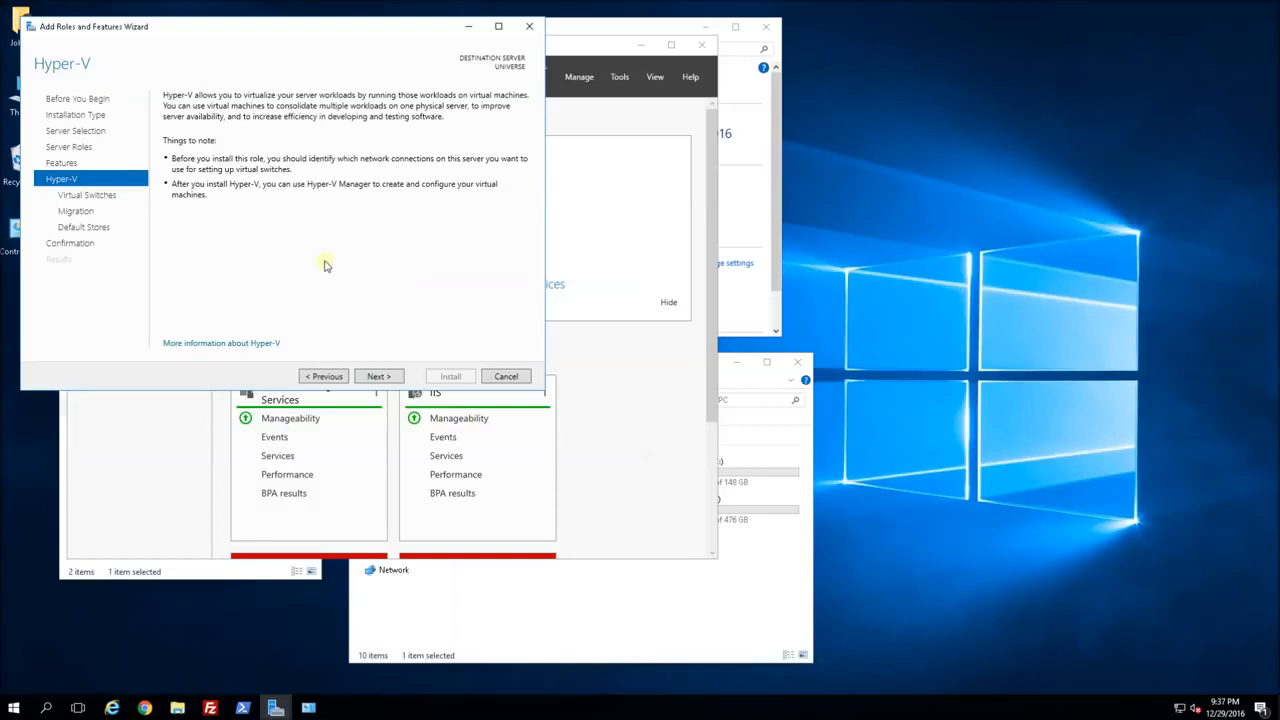
Go past the Hyper-V overview with no virtual switch created and live migration left off.
left_click(384, 377)
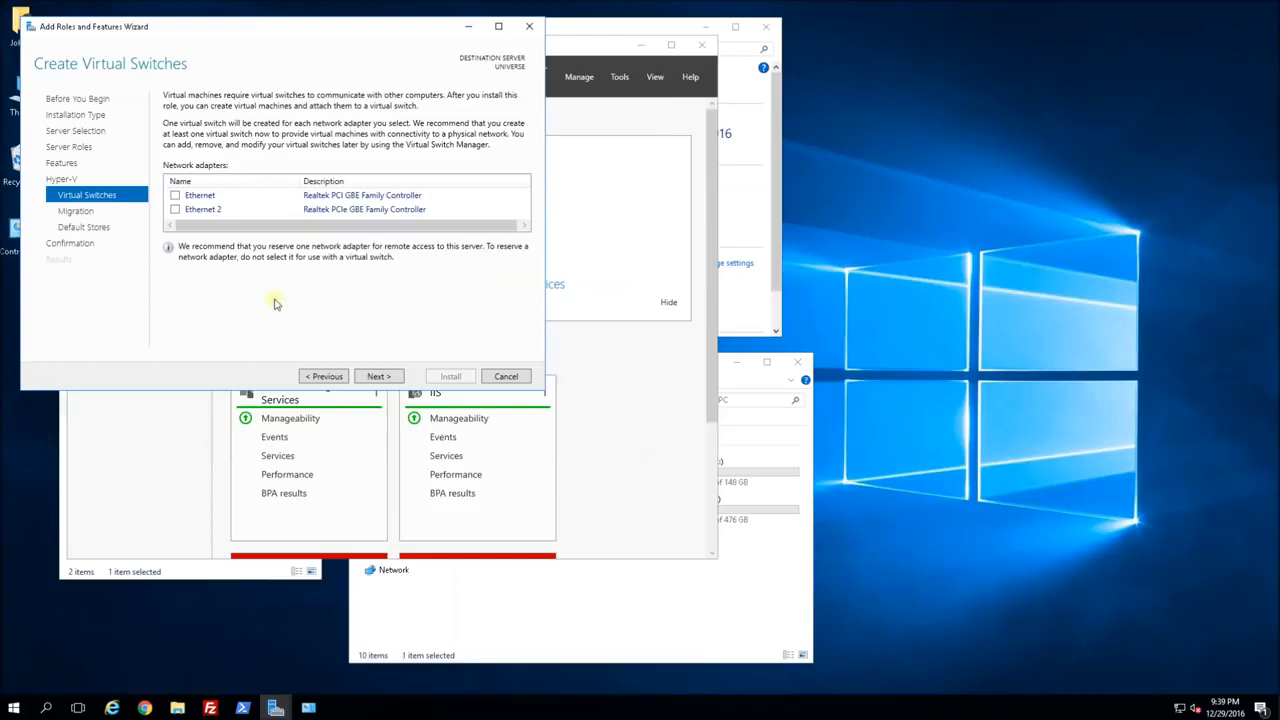
left_click(378, 376)
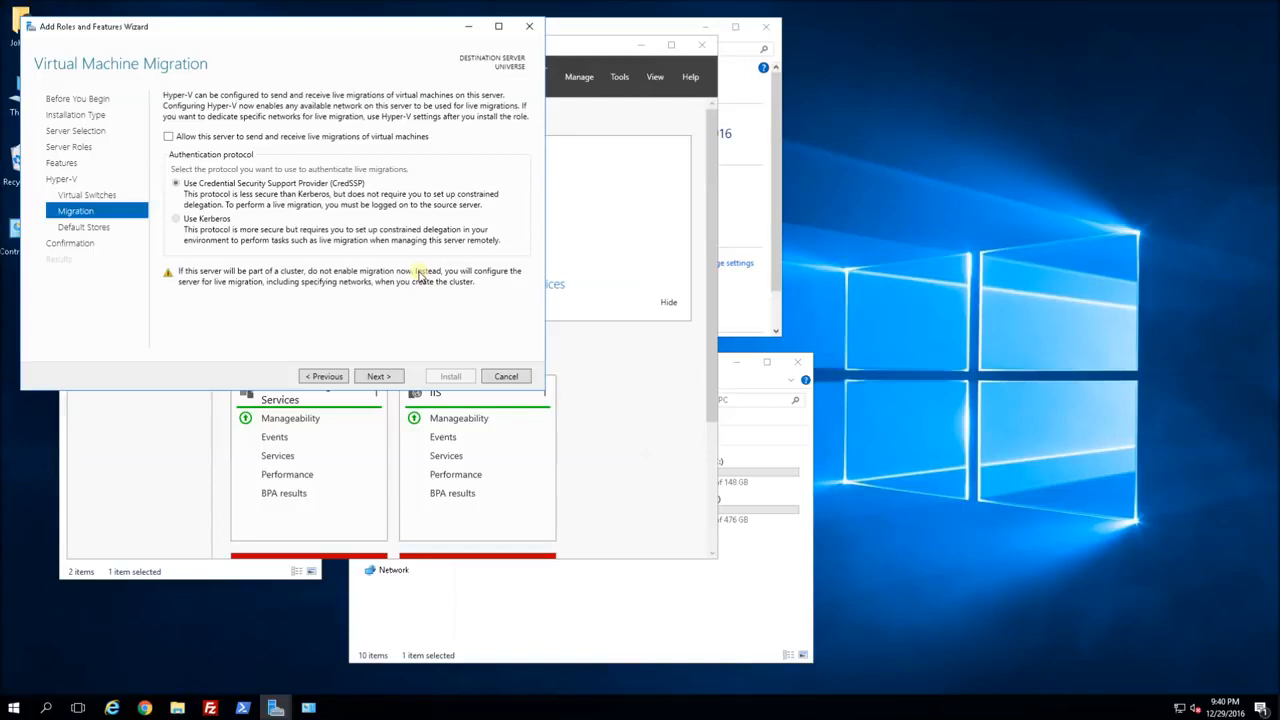
left_click(379, 376)
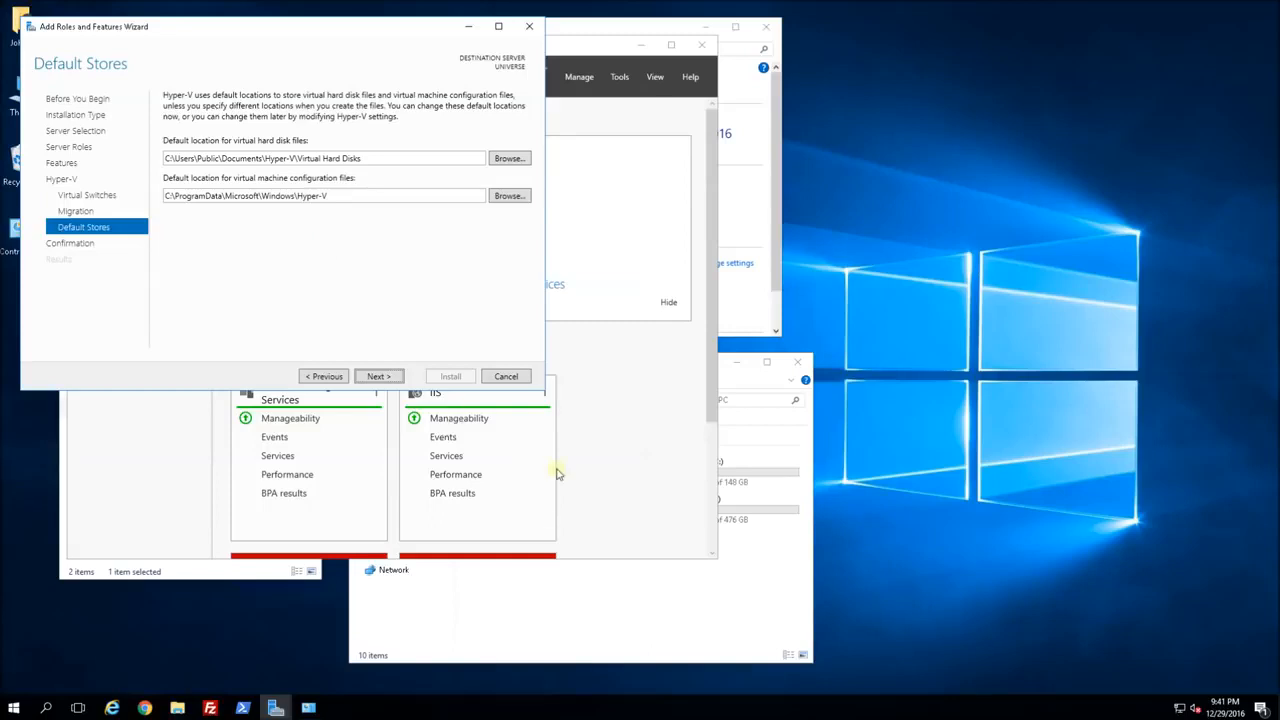
left_click(581, 595)
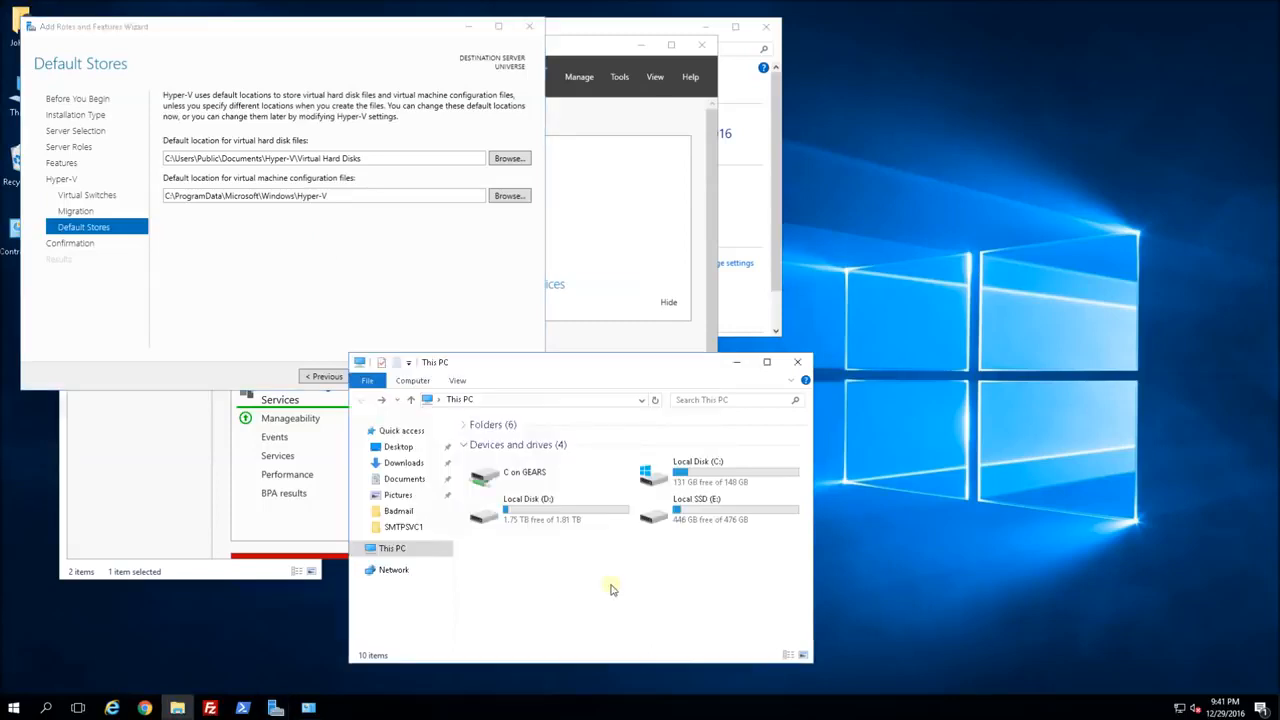
Set the default virtual hard disk location to E:\VM_ROOT\VHDS.
double_click(703, 514)
double_click(507, 472)
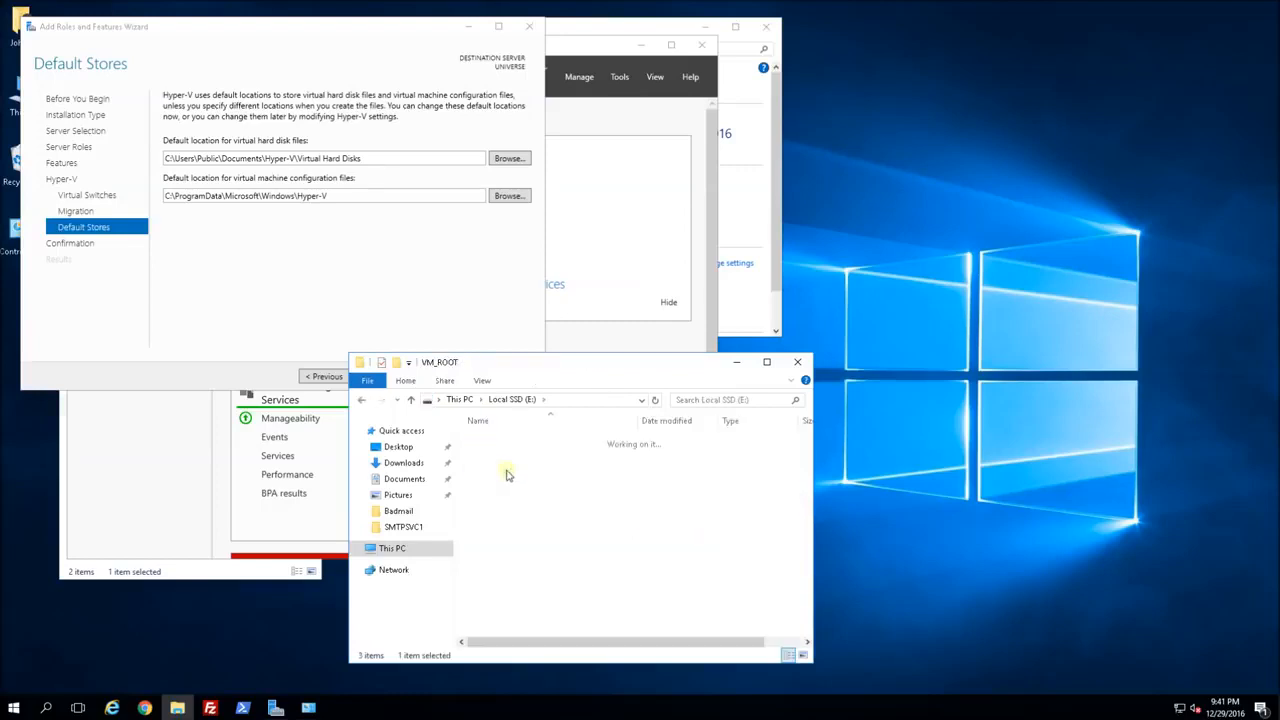
left_click(524, 462)
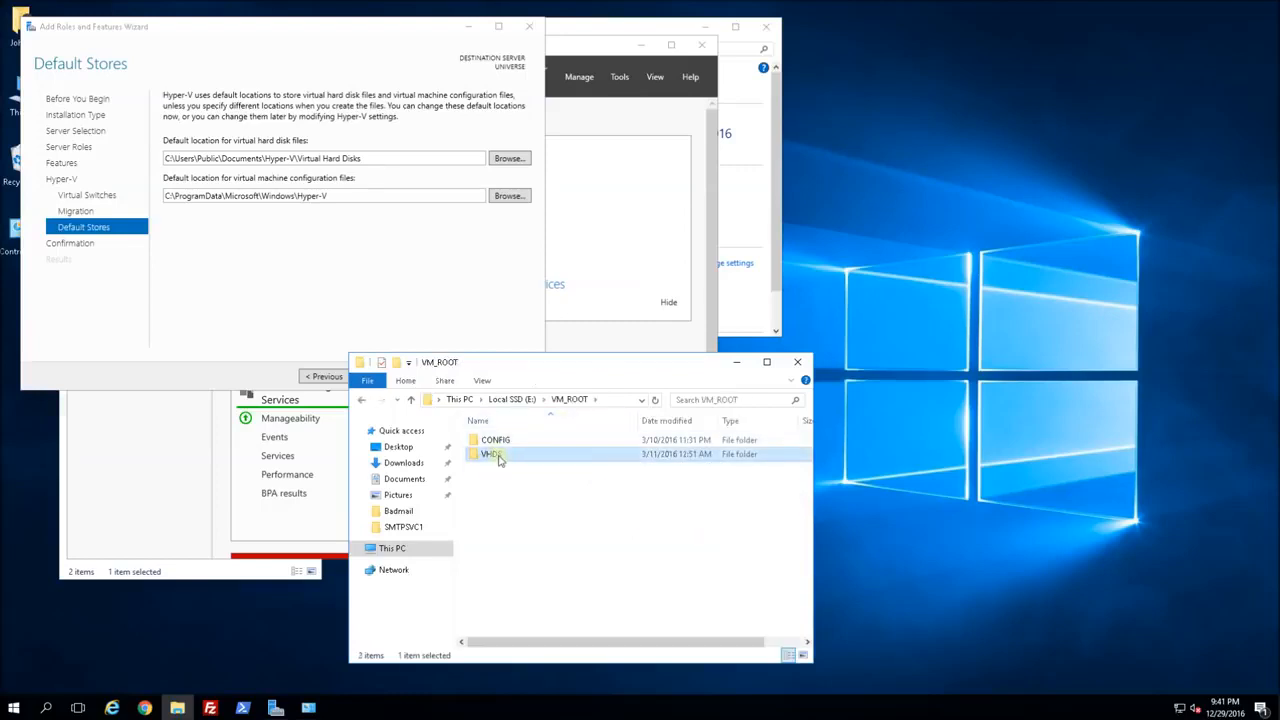
double_click(495, 455)
left_click(600, 402)
key("ctrl+c")
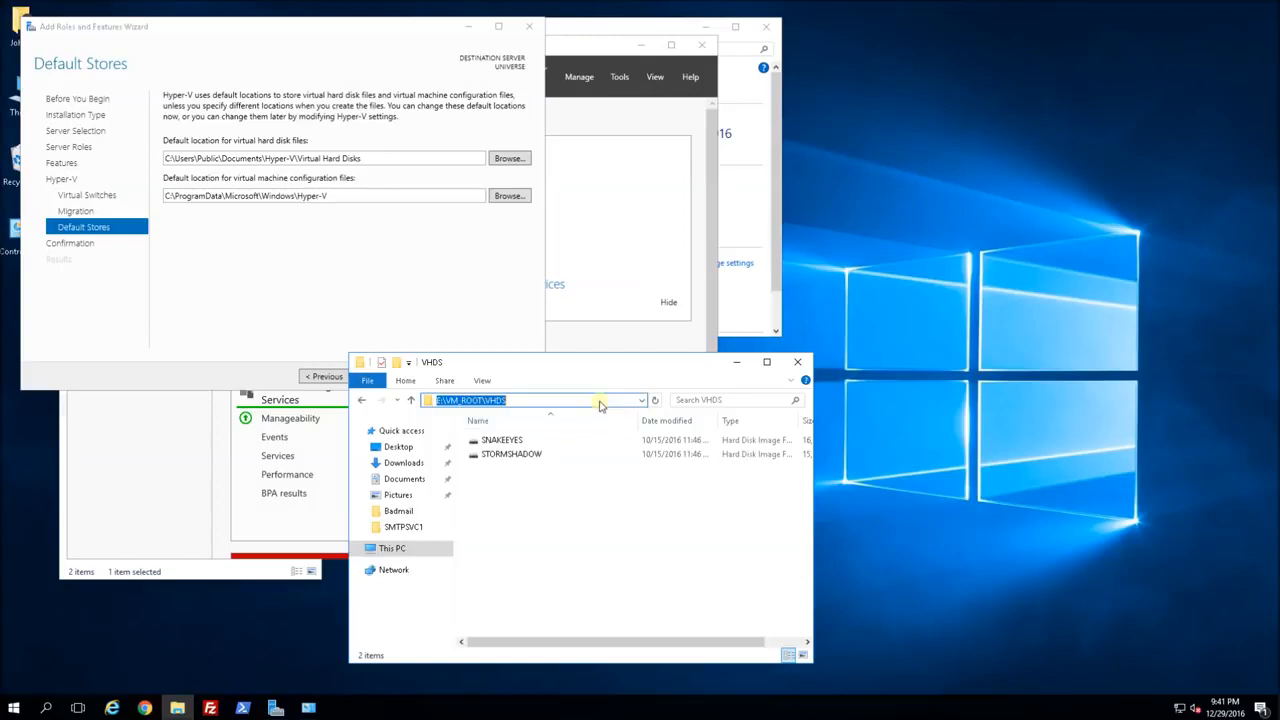
left_click_drag(366, 157, 88, 165)
key("ctrl+v")
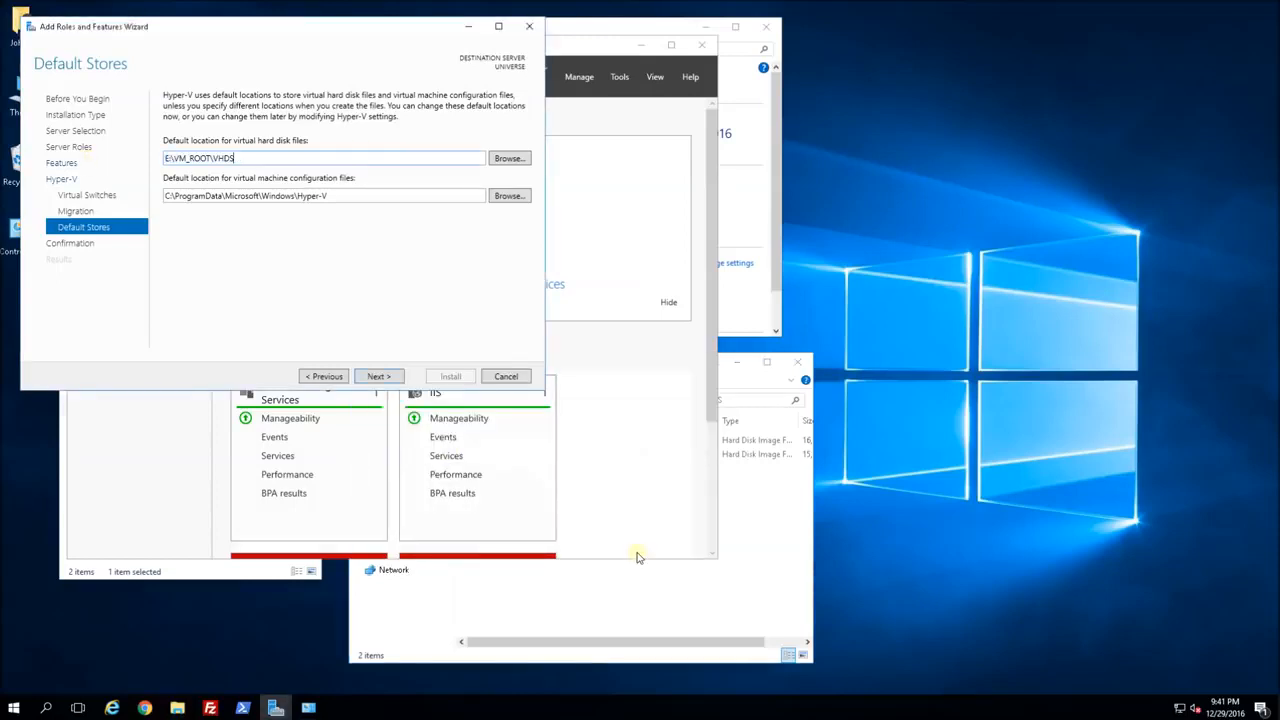
Set the default configuration files location to E:\VM_ROOT\CONFIG and go to the confirmation page.
left_click(641, 584)
left_click(527, 399)
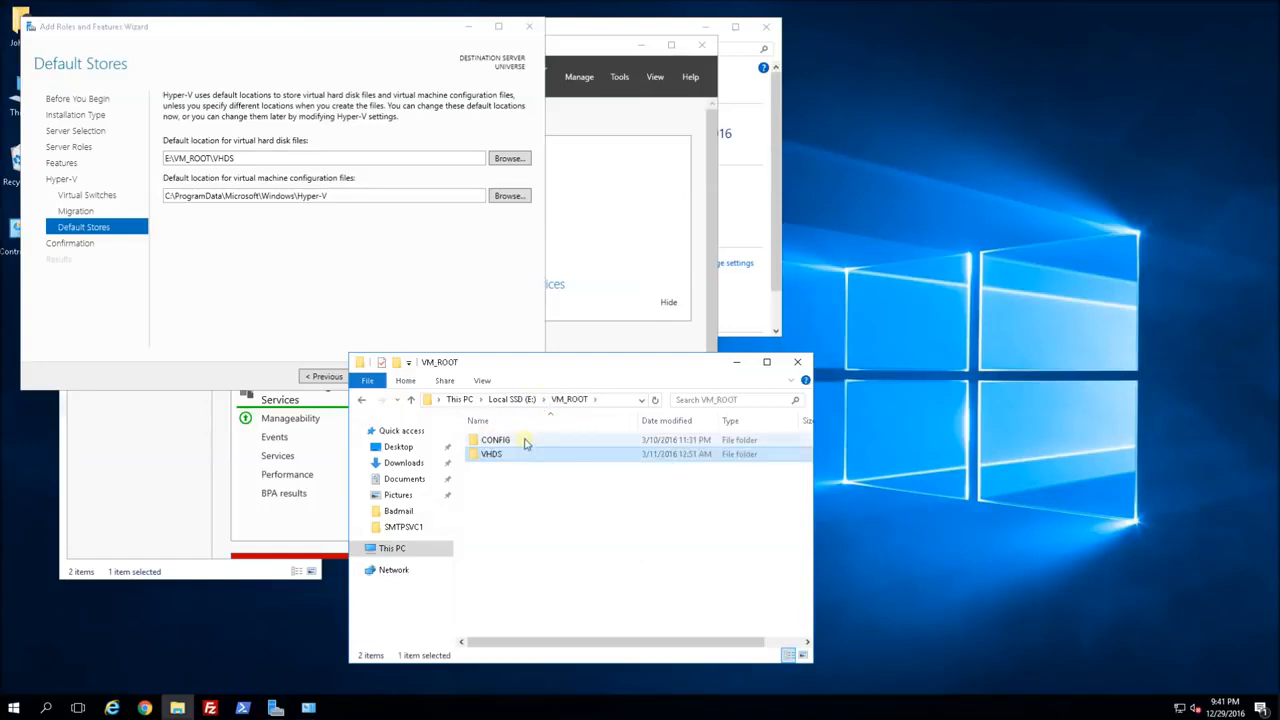
double_click(550, 441)
left_click(612, 401)
key("ctrl+c")
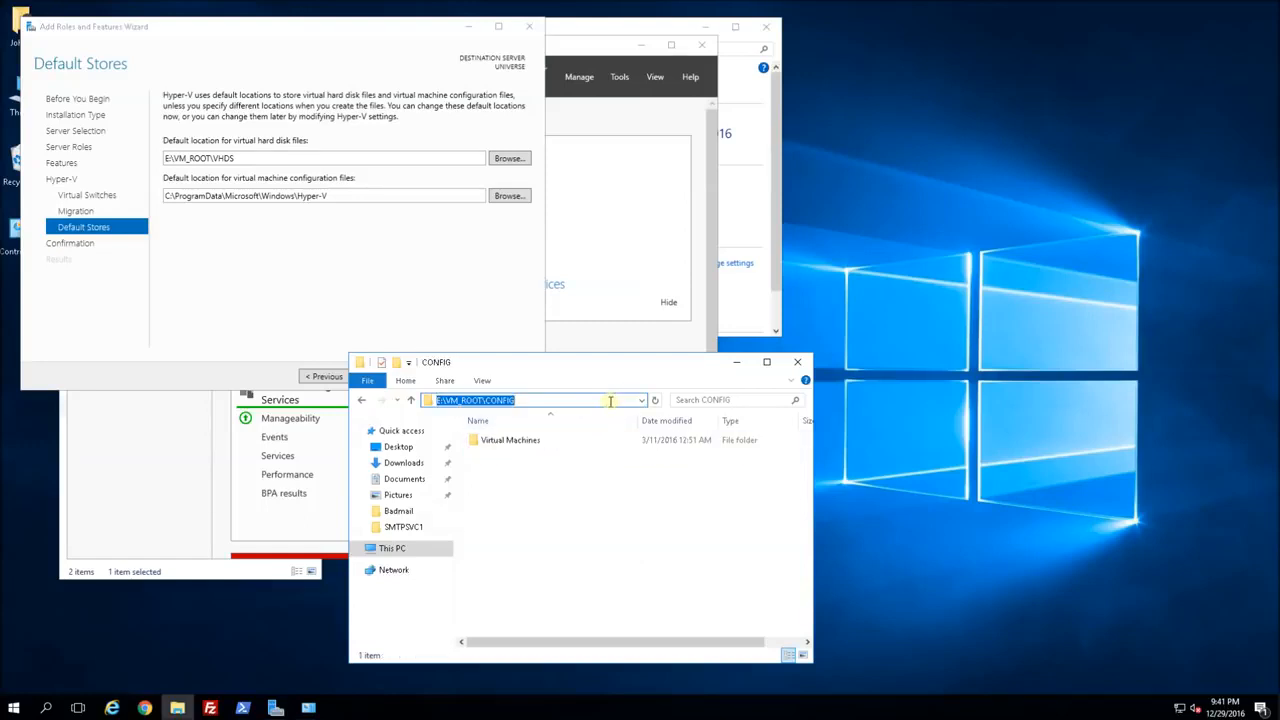
left_click_drag(335, 196, 110, 198)
key("ctrl+v")
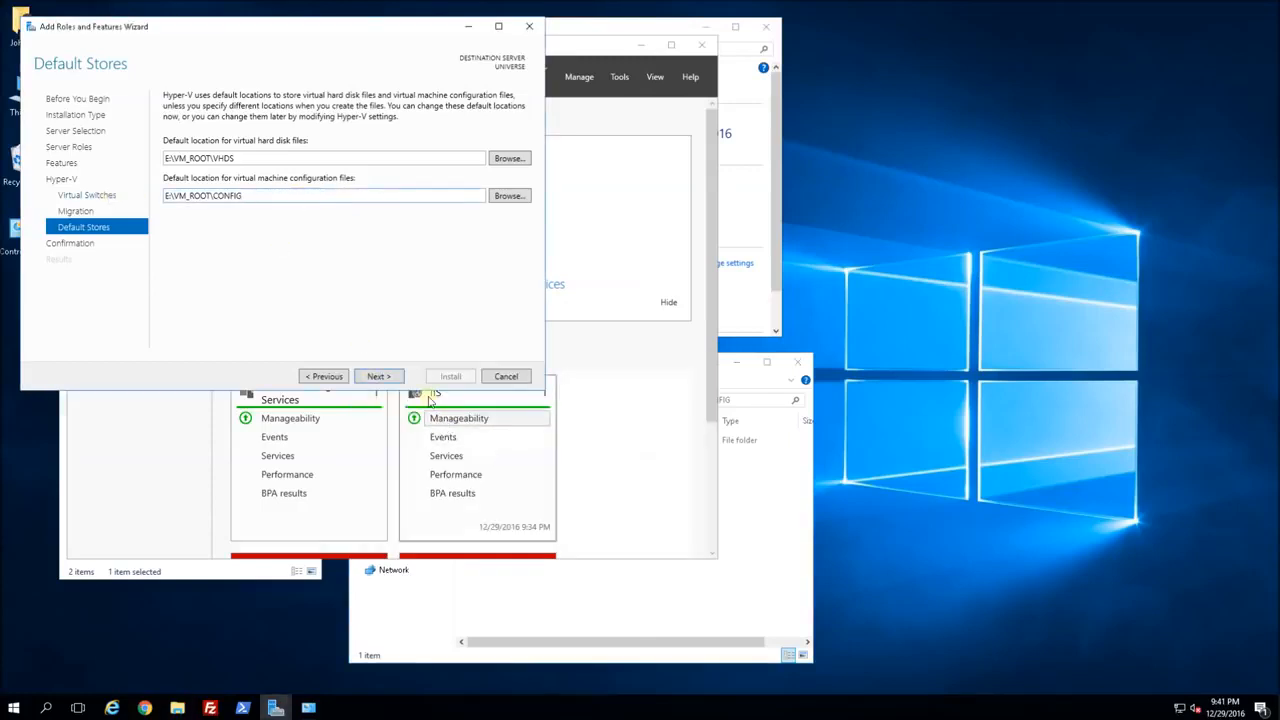
left_click(377, 378)
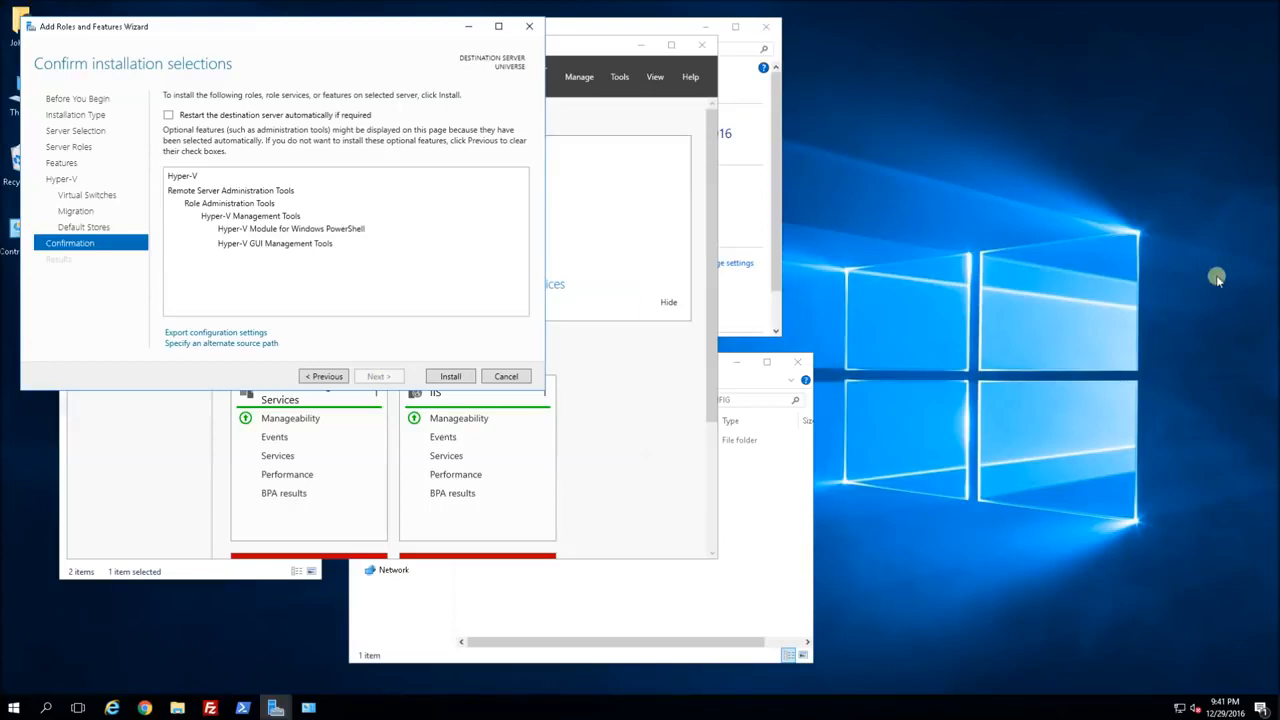
Install Hyper-V with its management tools and close the wizard once finished.
left_click(449, 377)
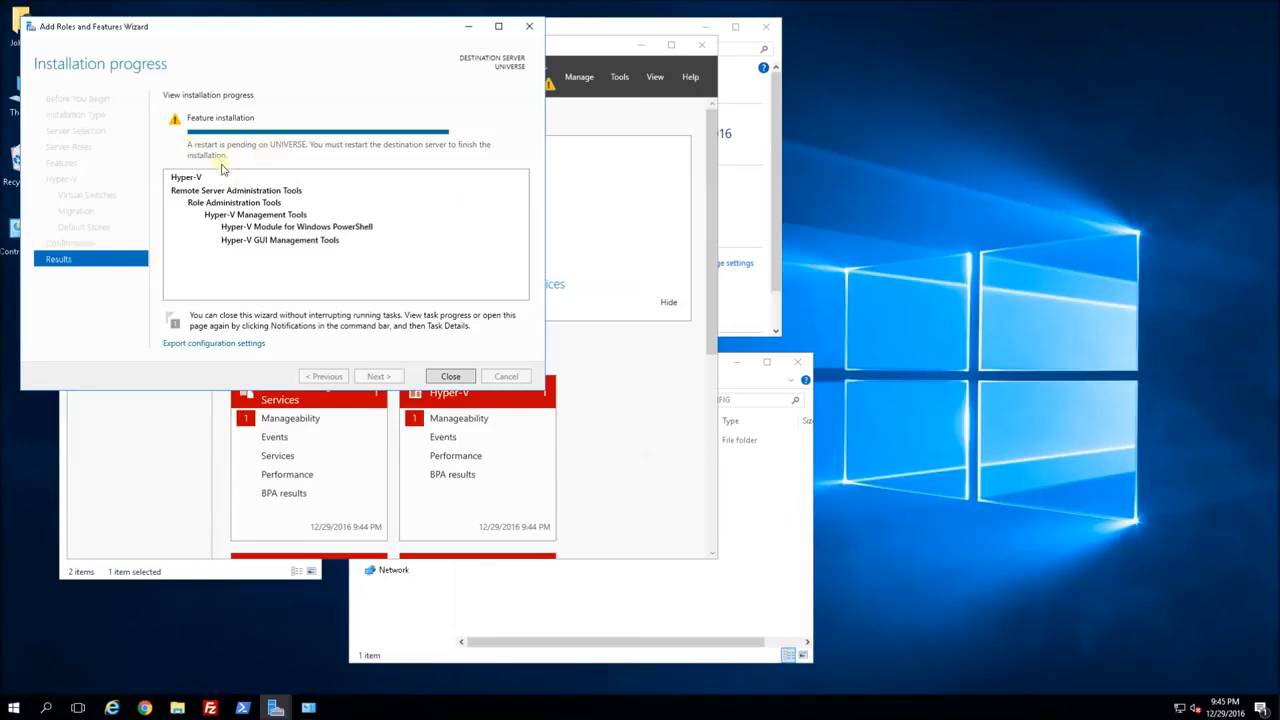
left_click(449, 379)
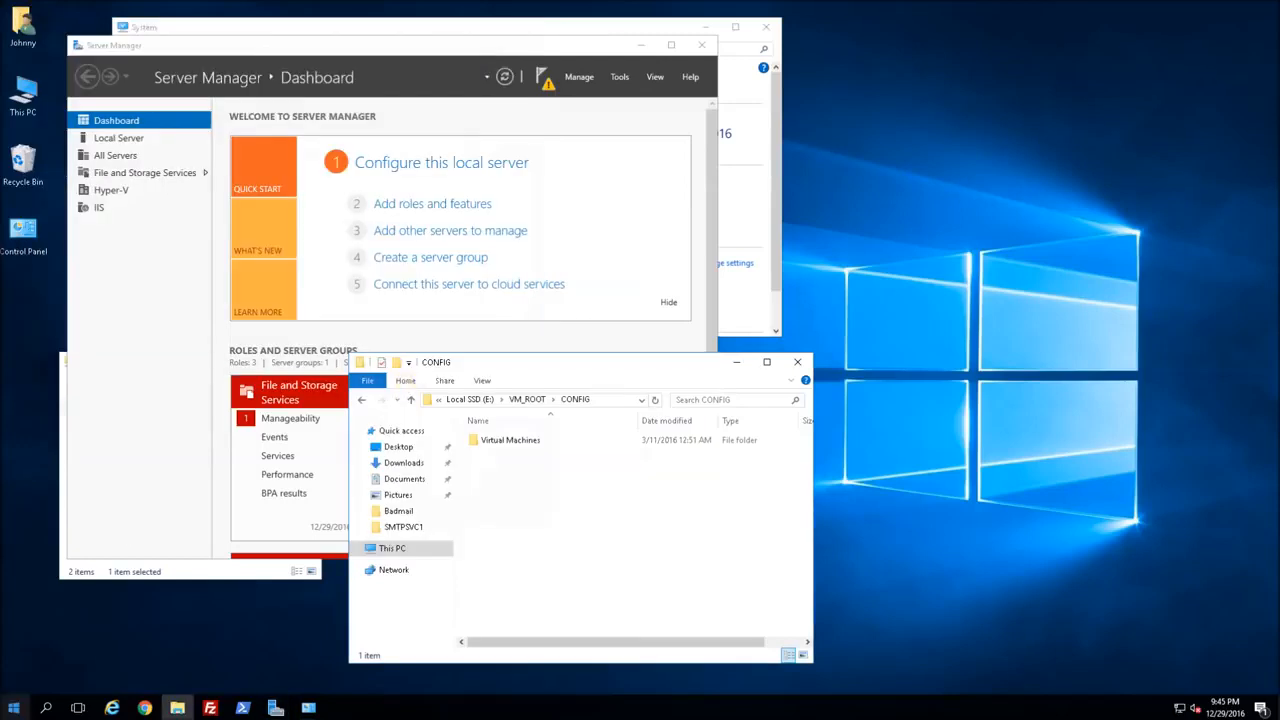
Restart the server with the default shutdown reason to finish the Hyper-V installation.
left_click(14, 707)
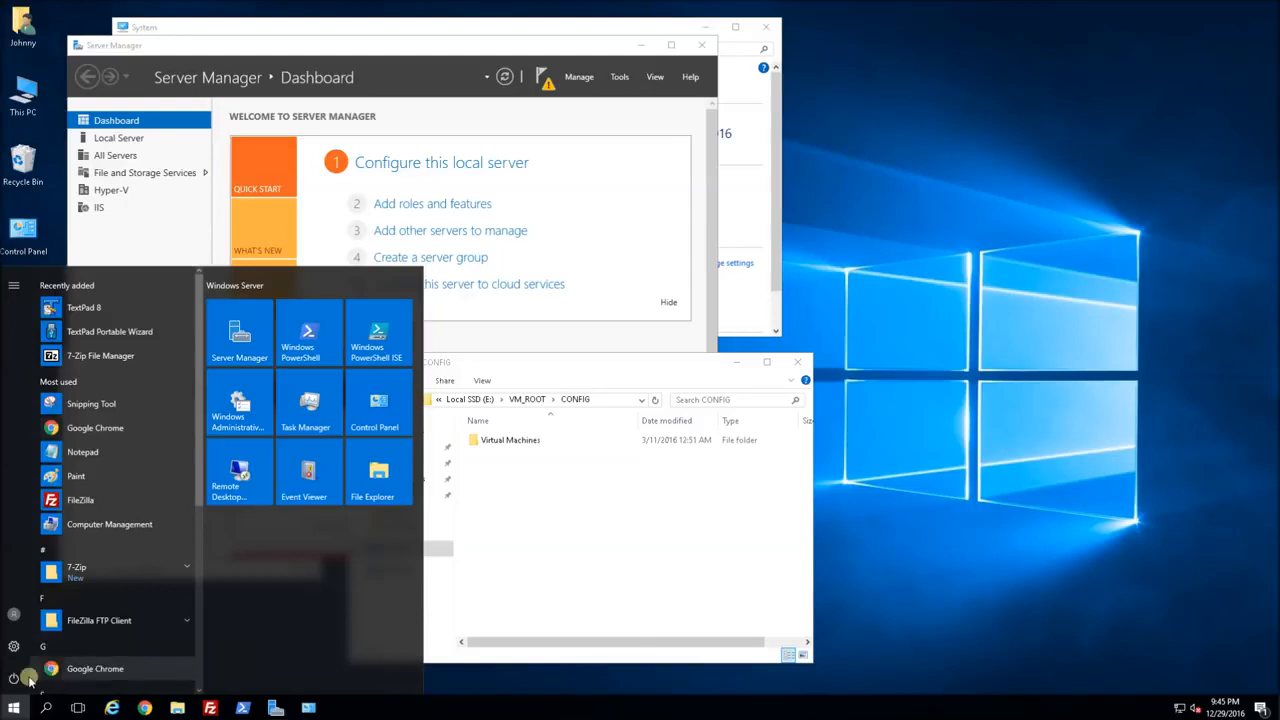
left_click(13, 678)
left_click(40, 645)
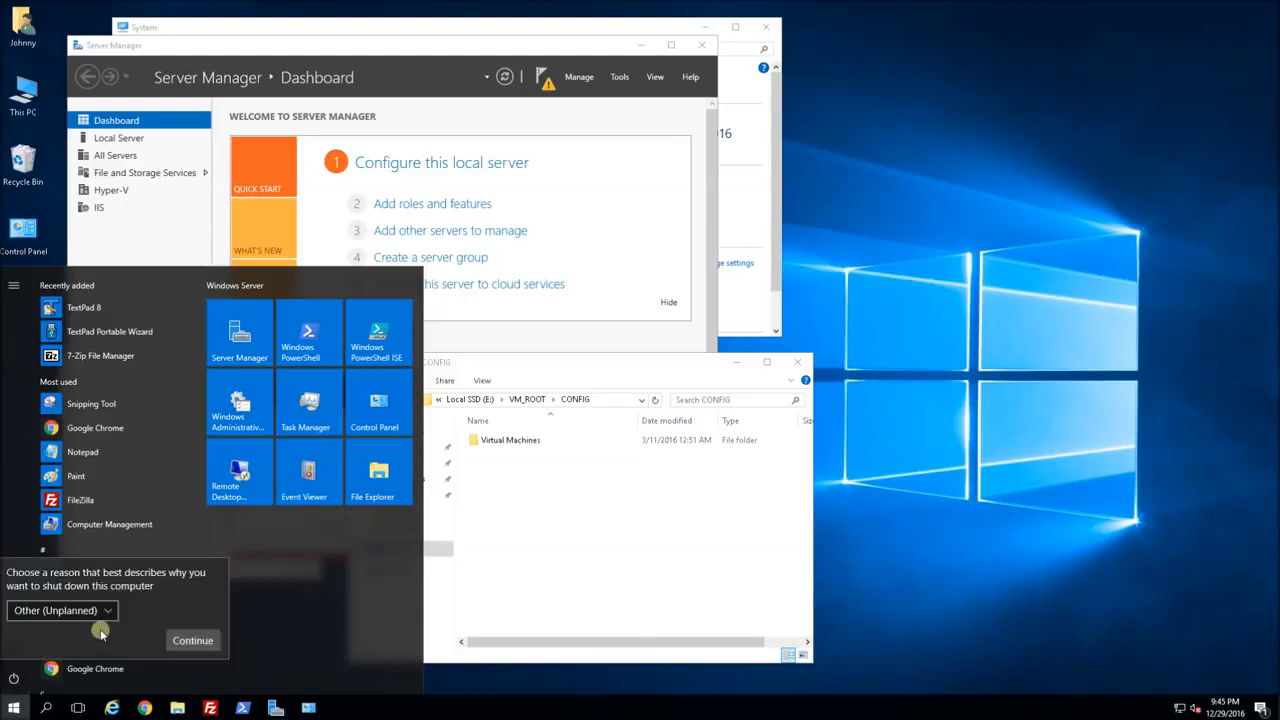
left_click(190, 640)
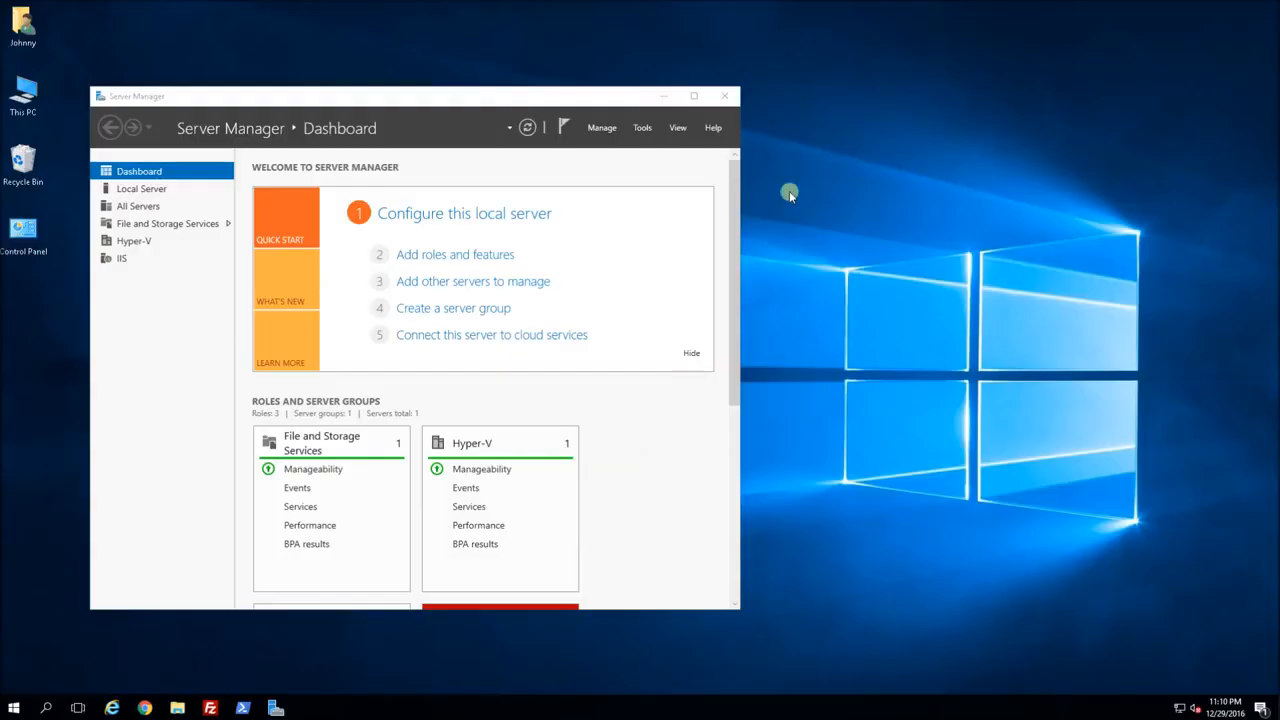
Launch Hyper-V Manager from Server Manager Tools, select UNIVERSE, and open Virtual Switch Manager.
left_click(641, 129)
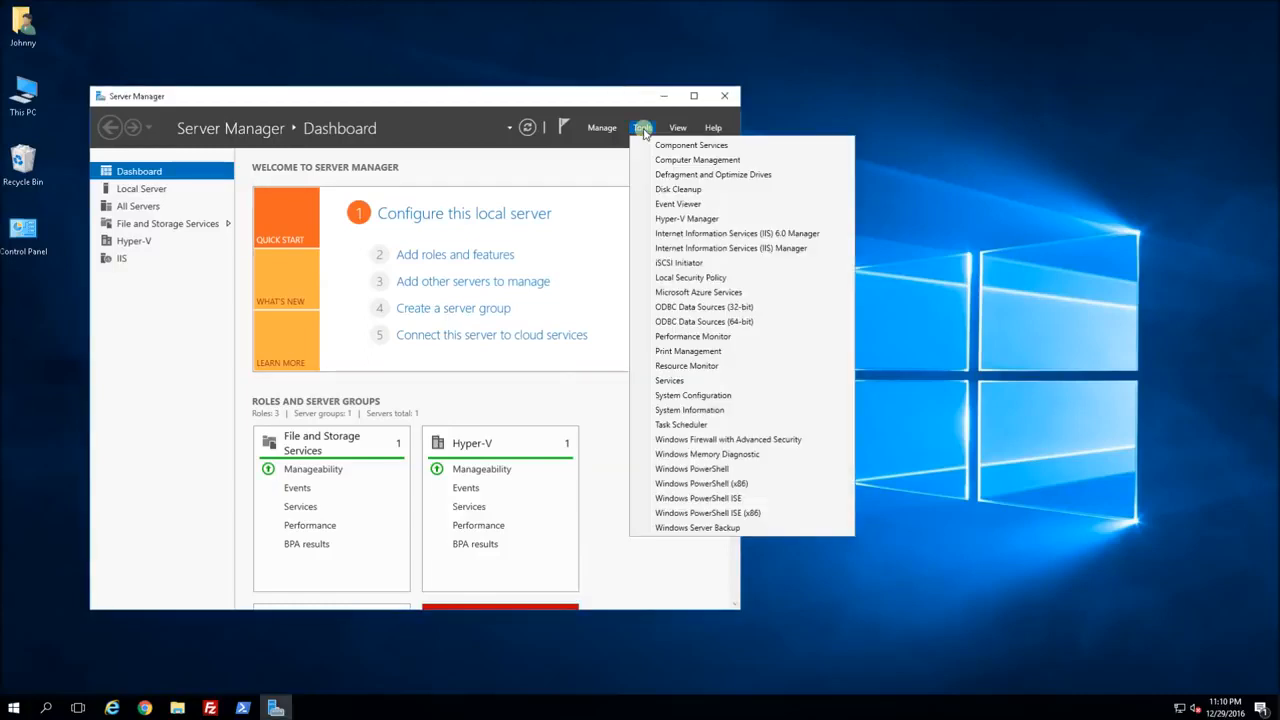
left_click(714, 222)
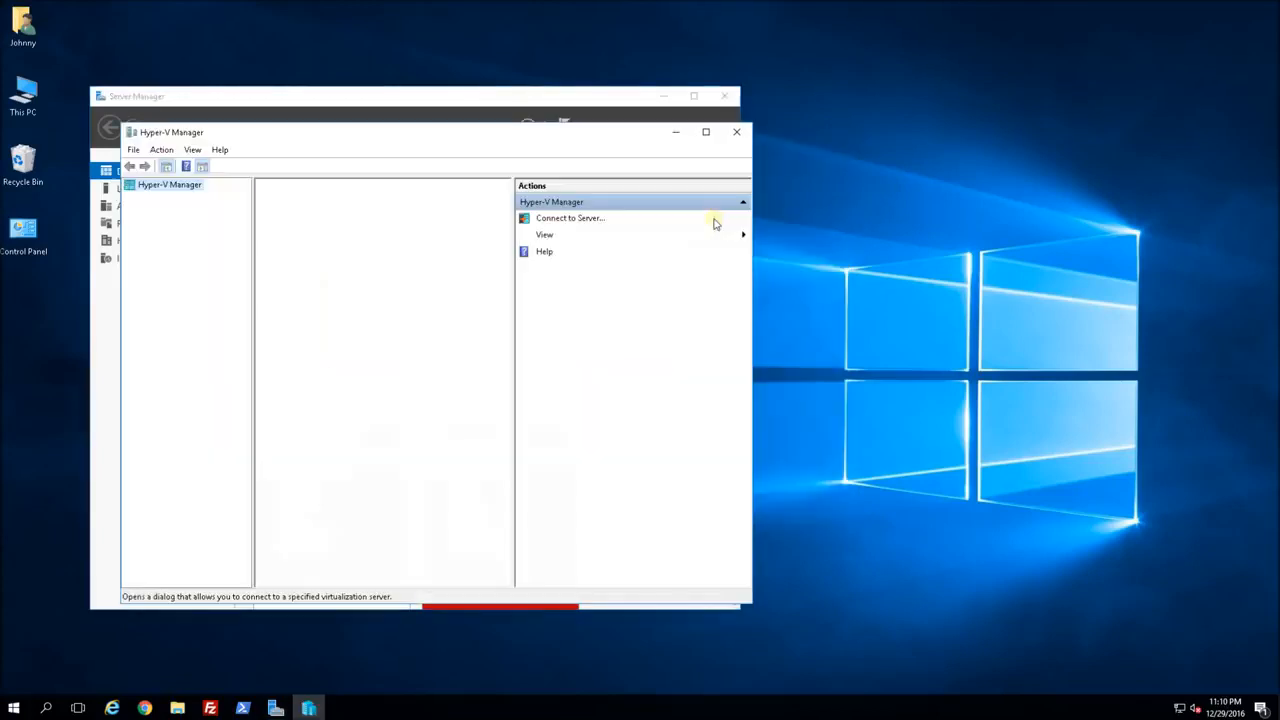
left_click_drag(579, 137, 749, 43)
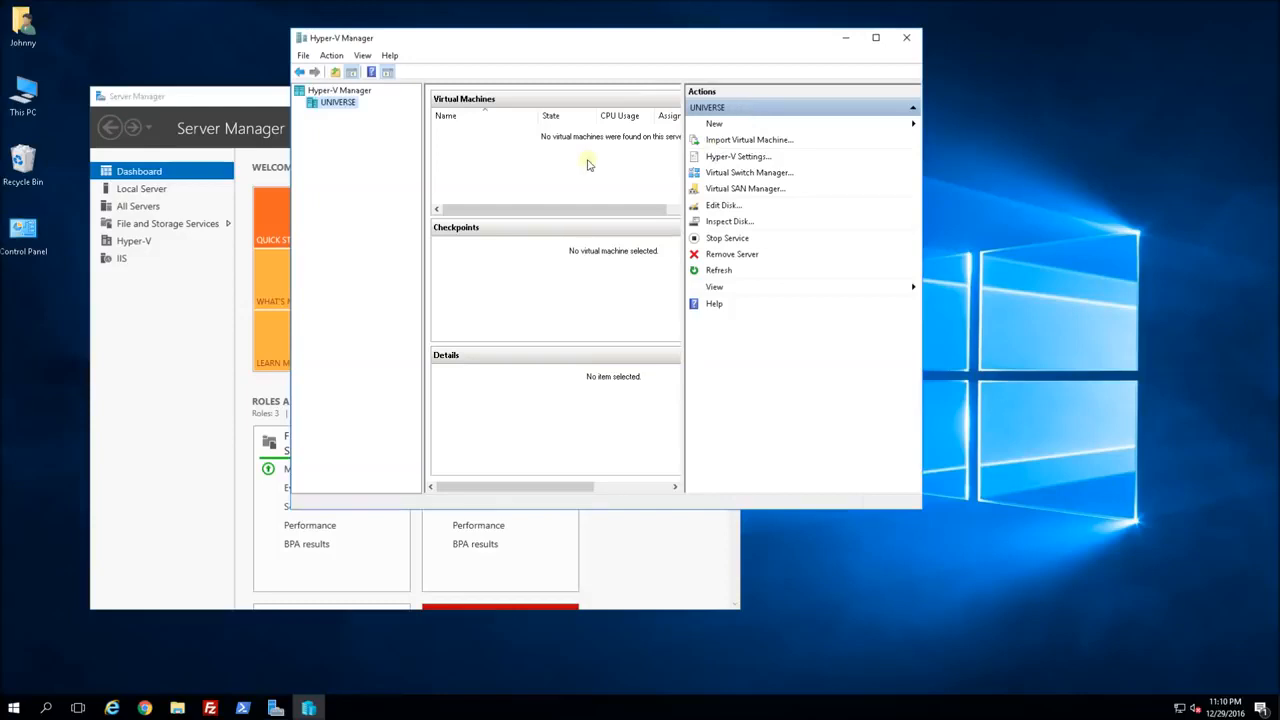
left_click(338, 92)
left_click(334, 104)
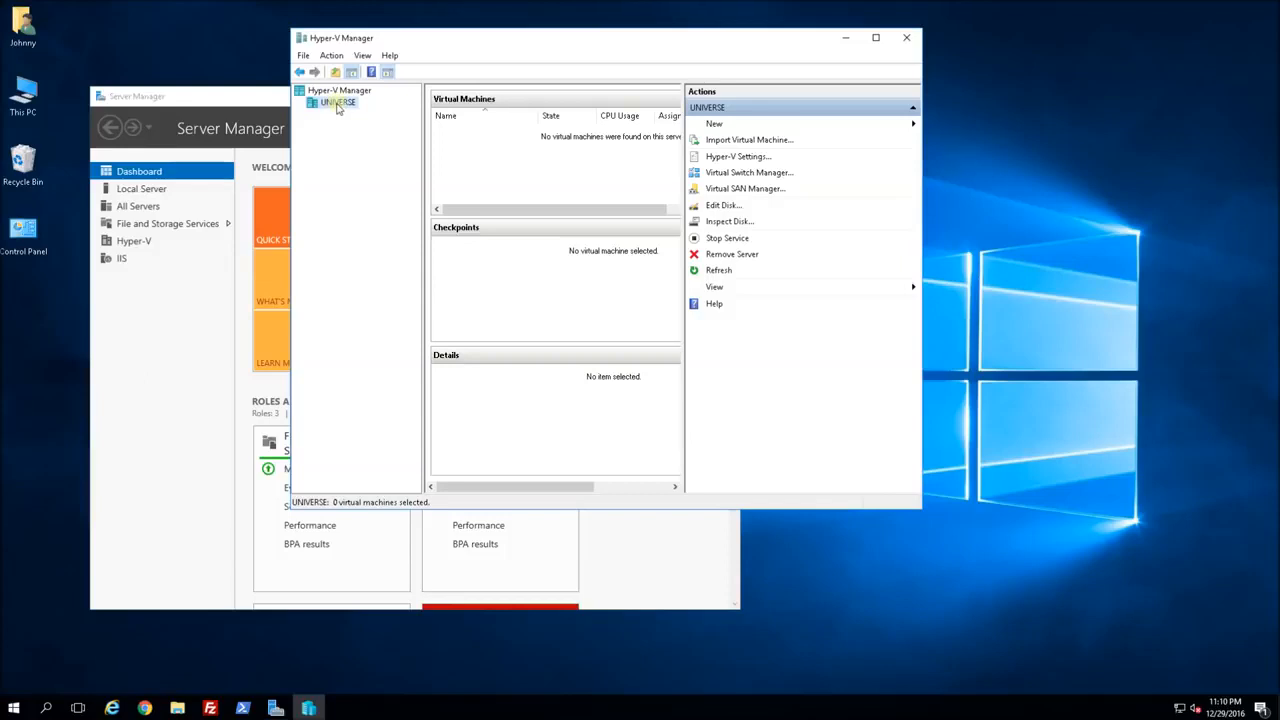
left_click(750, 173)
left_click_drag(586, 125, 495, 184)
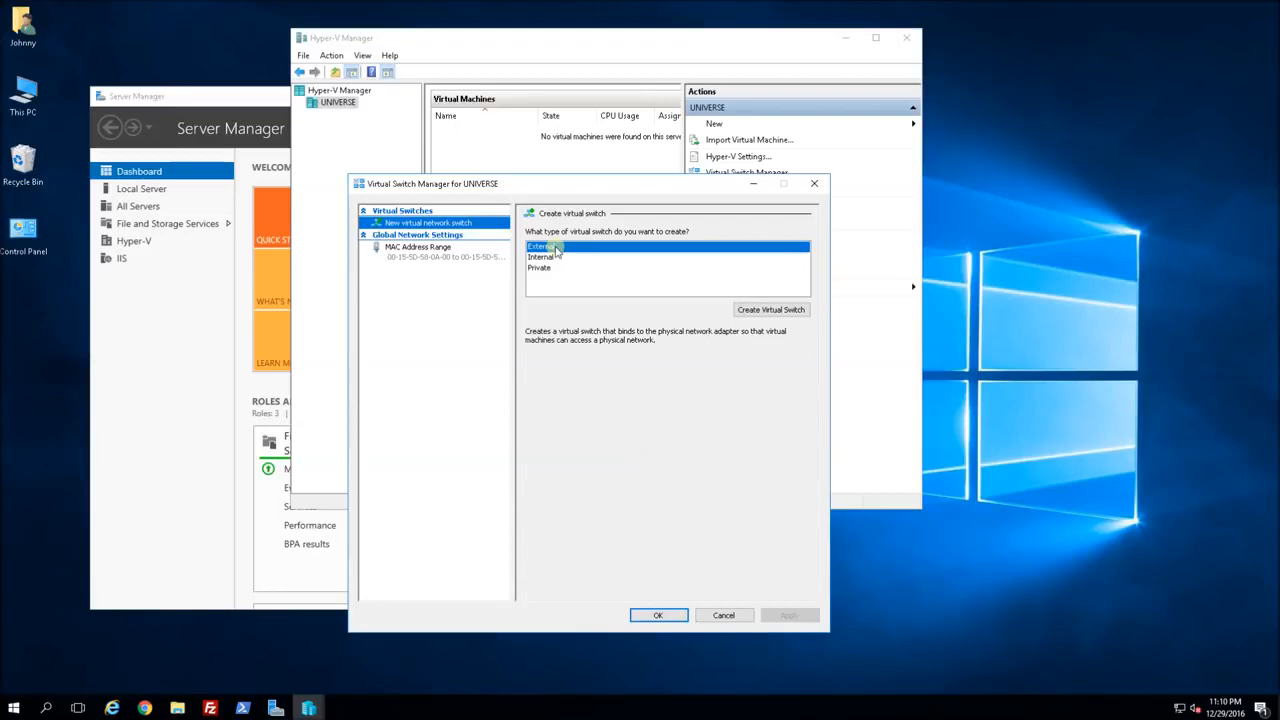
Create external switch 'HyperV External Virtual Switch' on the Realtek PCI GBE Family Controller, accepting the network disruption.
left_click(781, 313)
left_click(760, 313)
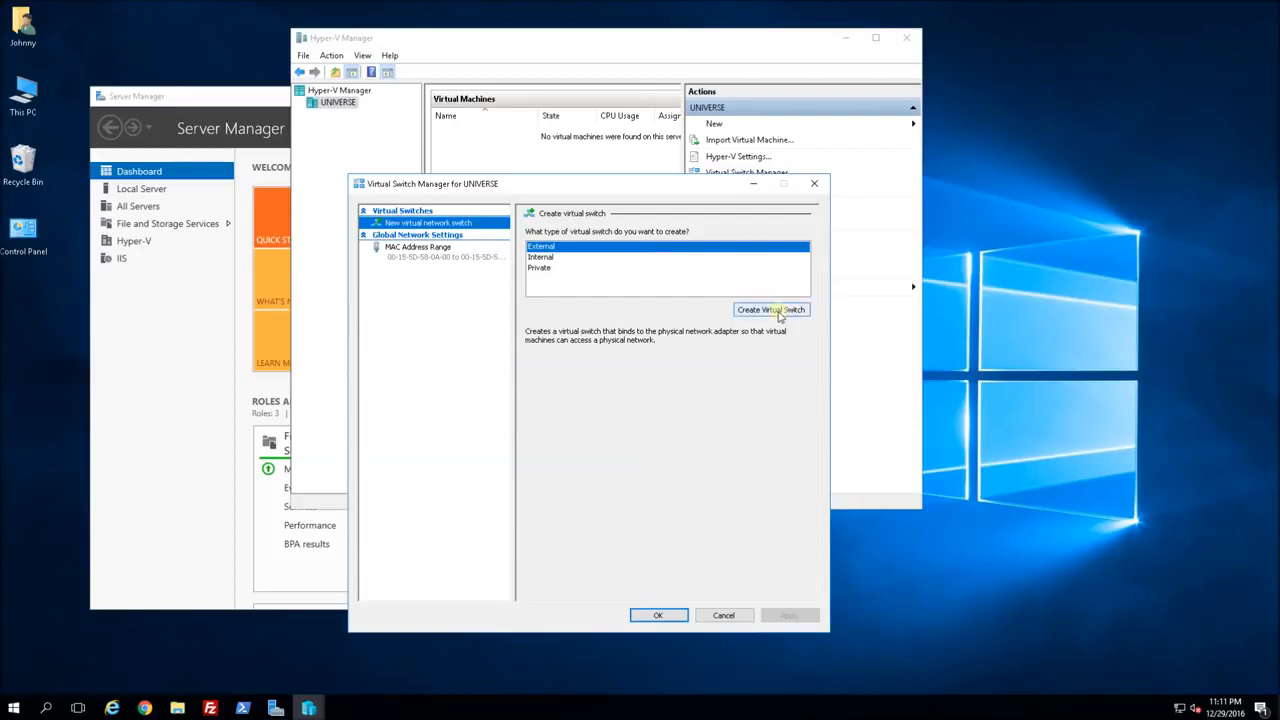
left_click(777, 312)
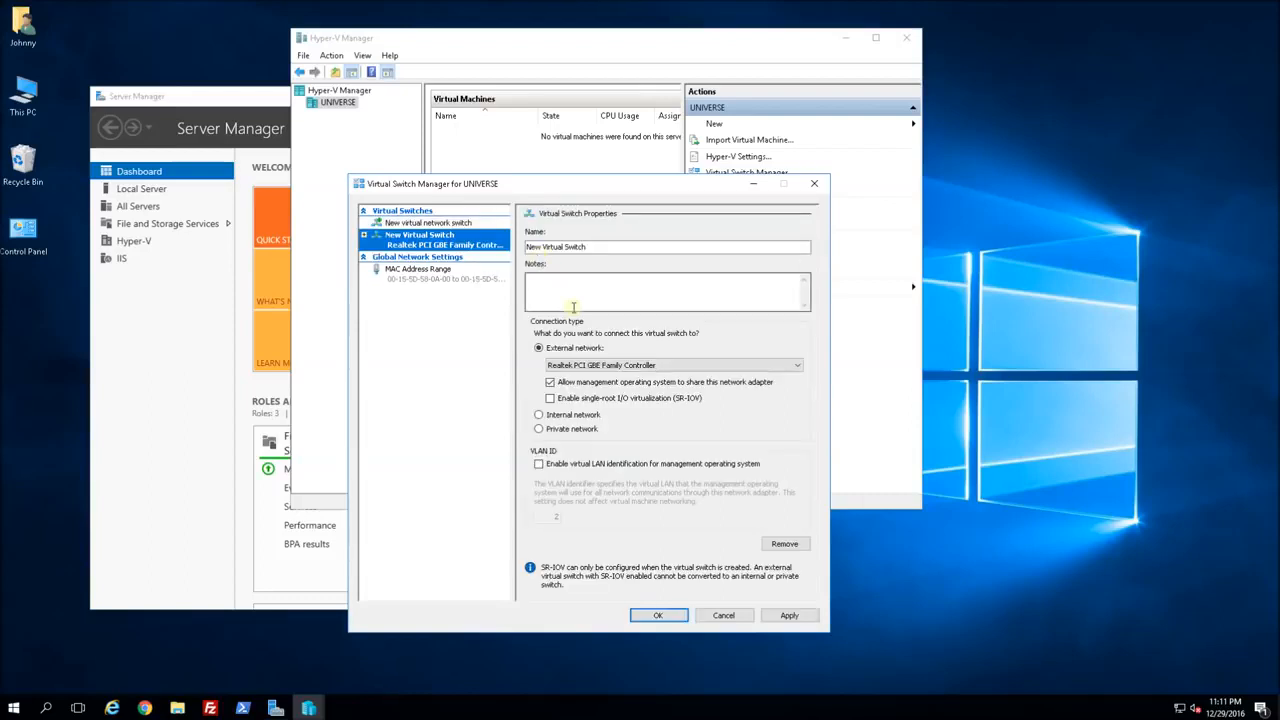
double_click(536, 246)
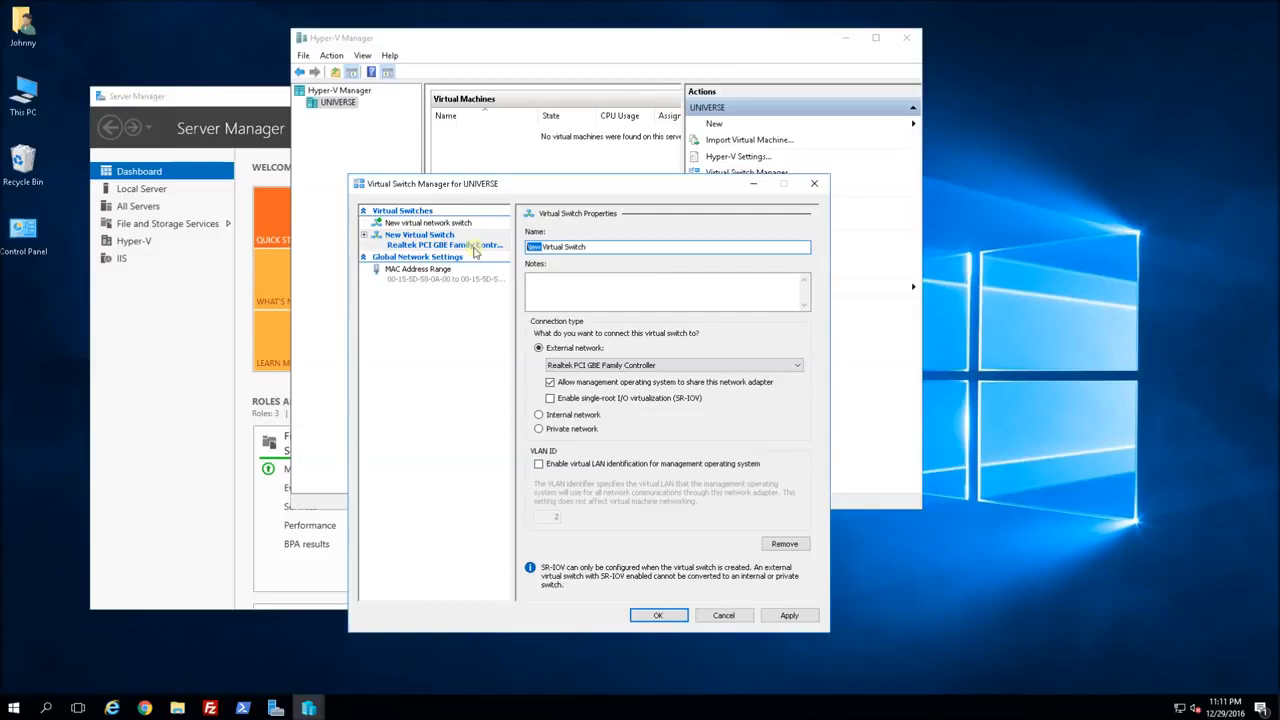
type("HyperV External")
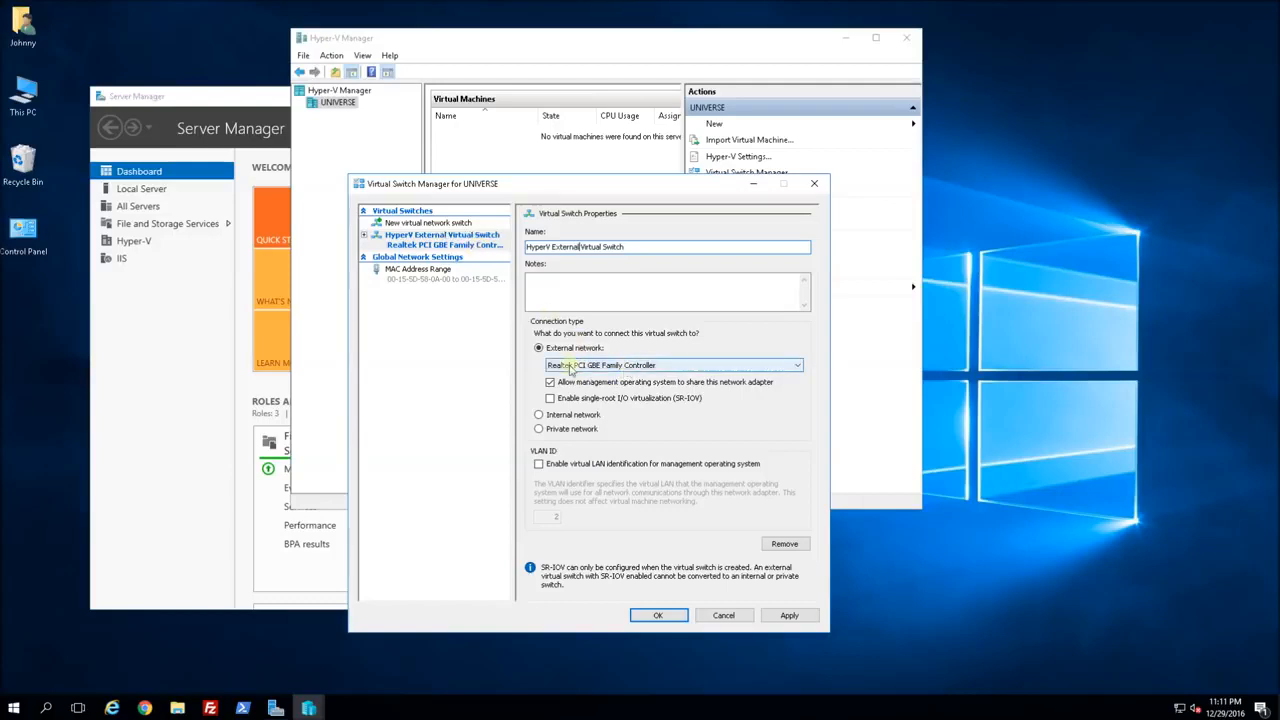
left_click(726, 367)
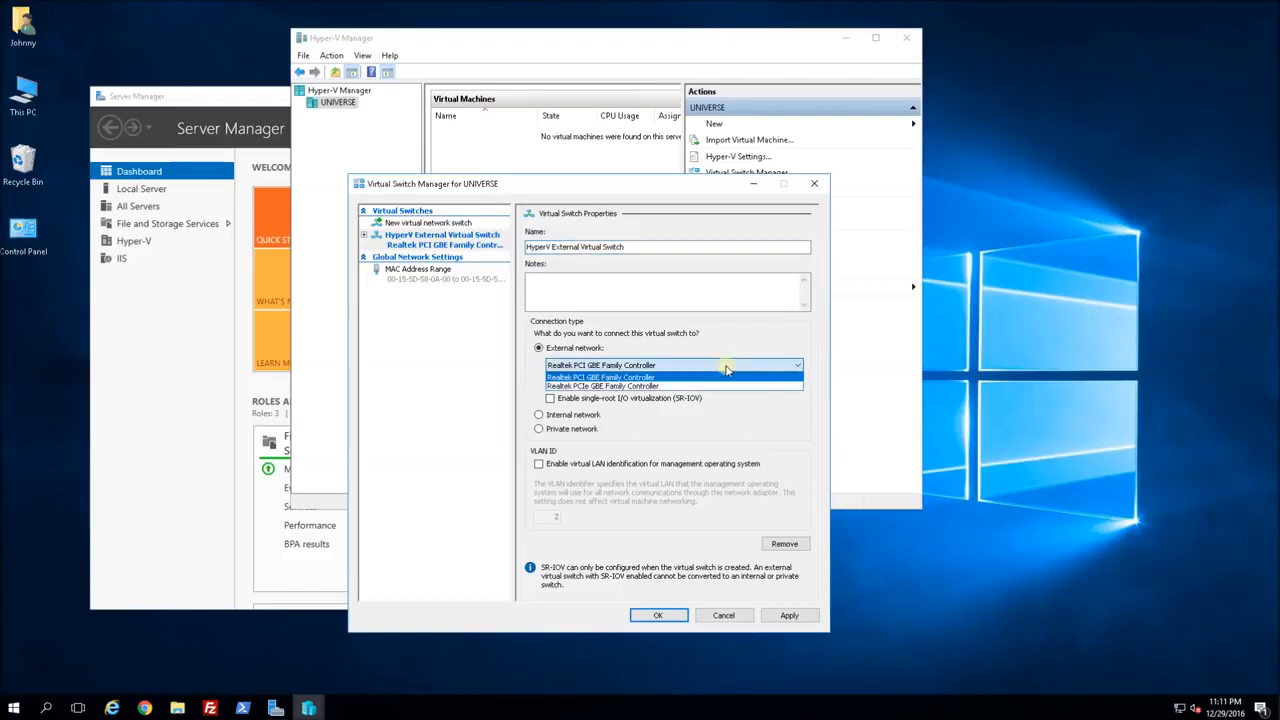
left_click(598, 378)
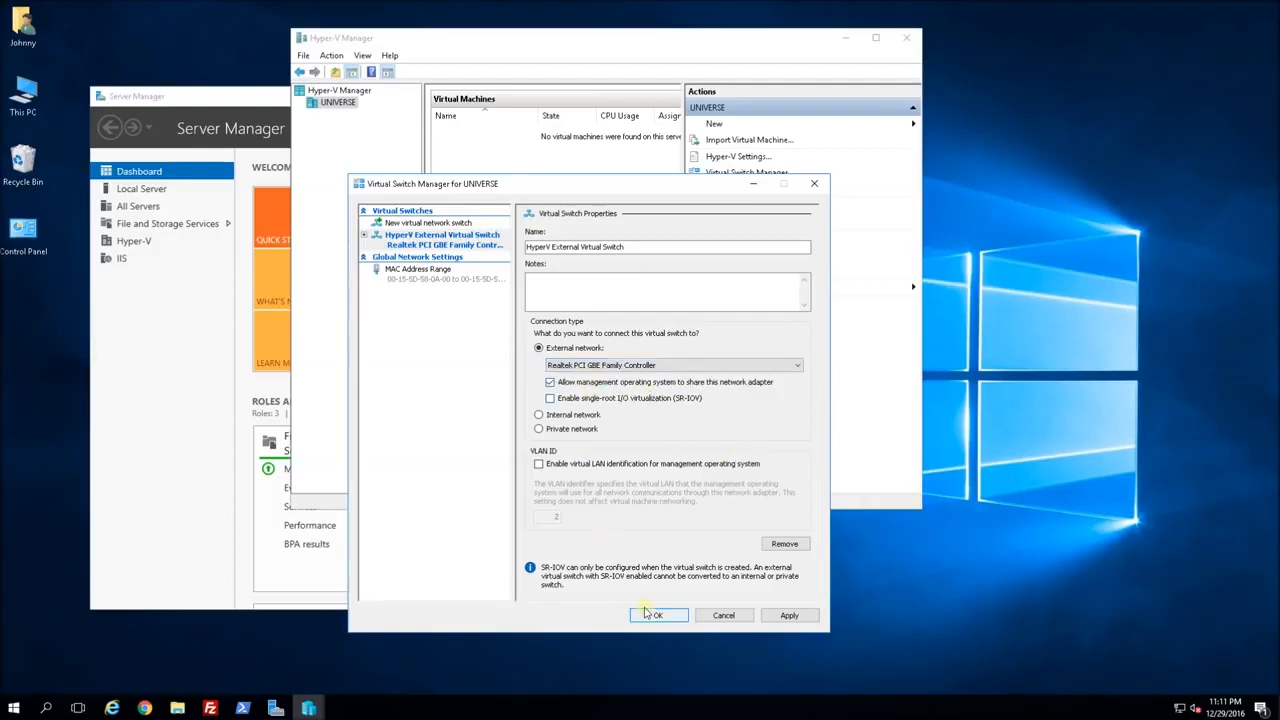
left_click(789, 615)
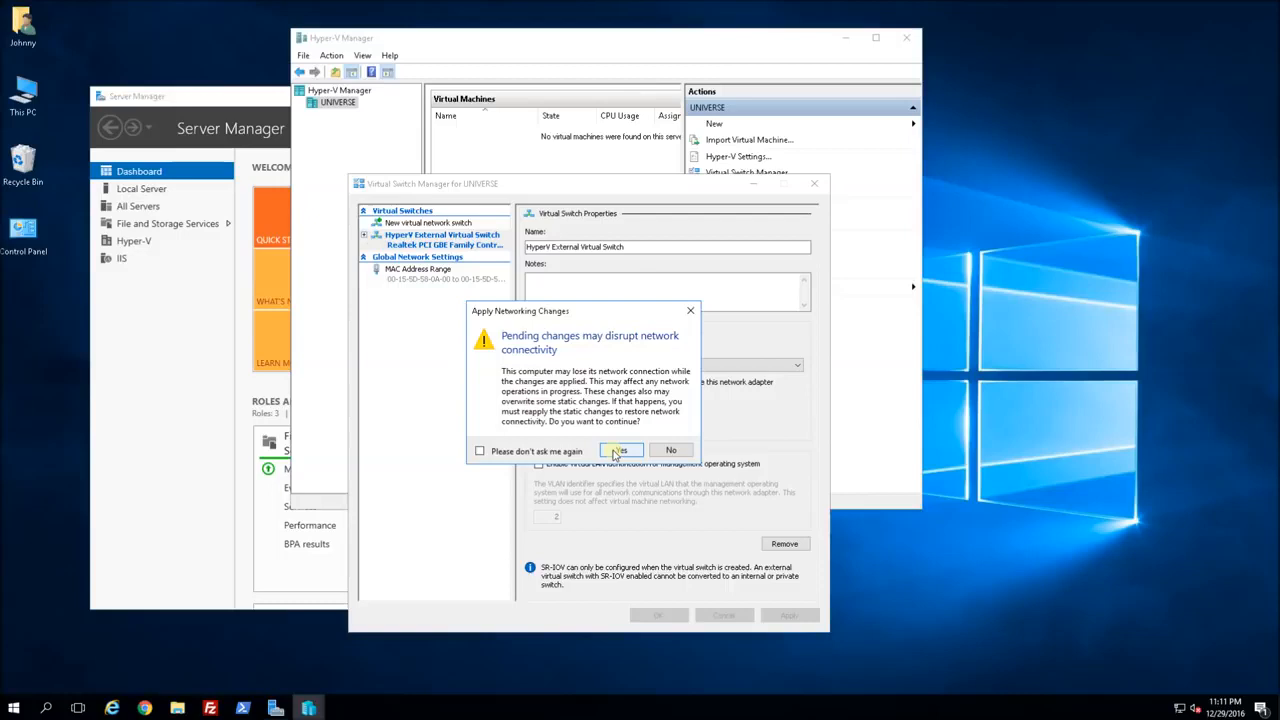
left_click(619, 451)
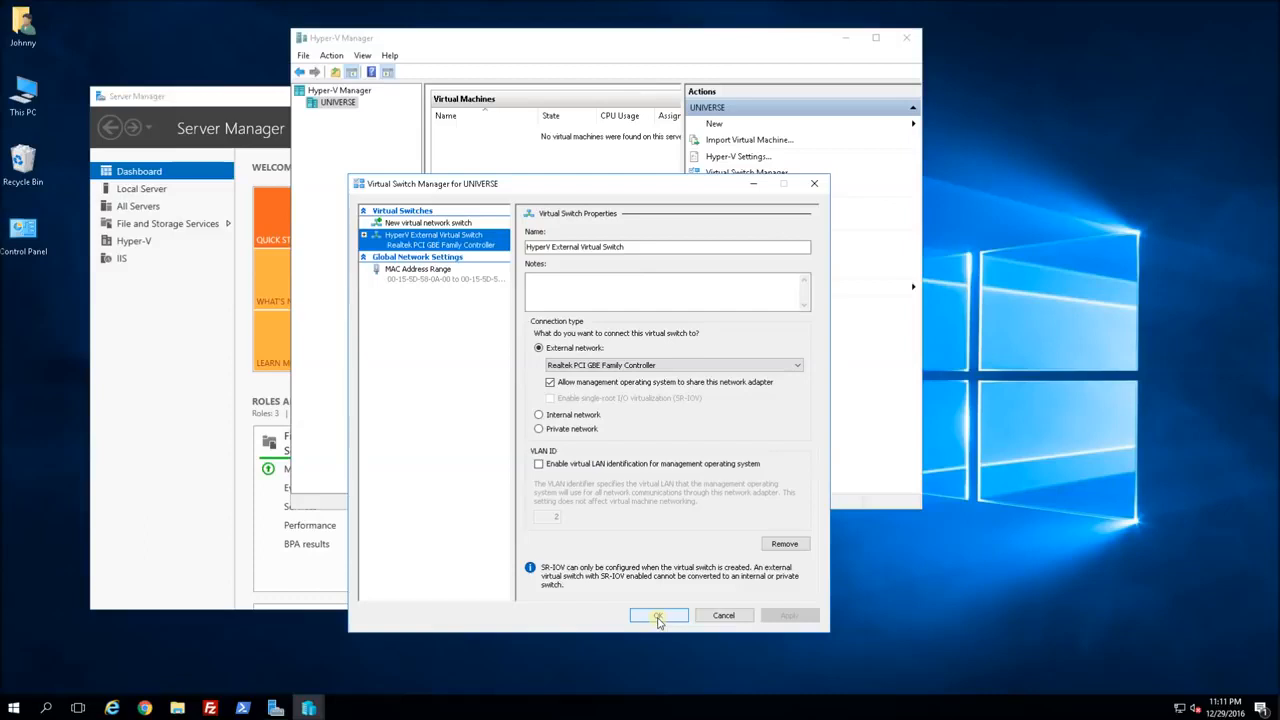
left_click(657, 616)
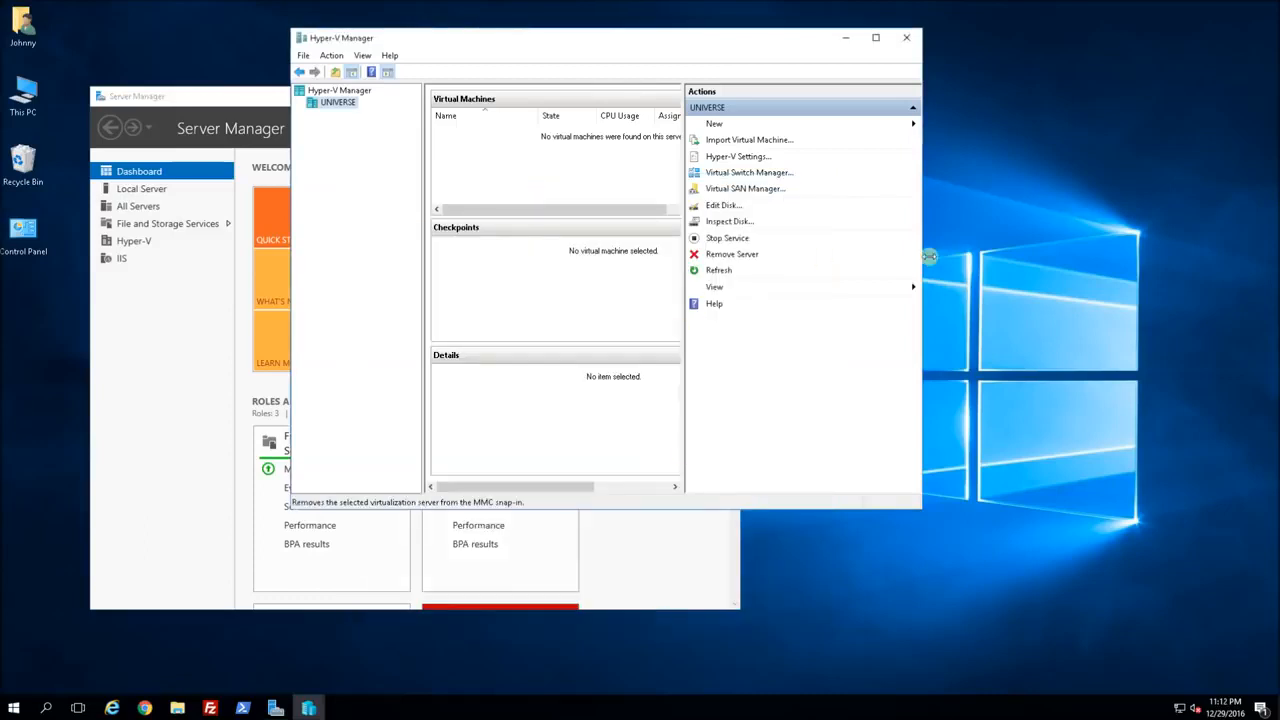
Widen the Hyper-V Manager window and open Network and Sharing Center from the tray network icon.
left_click_drag(925, 256, 1033, 256)
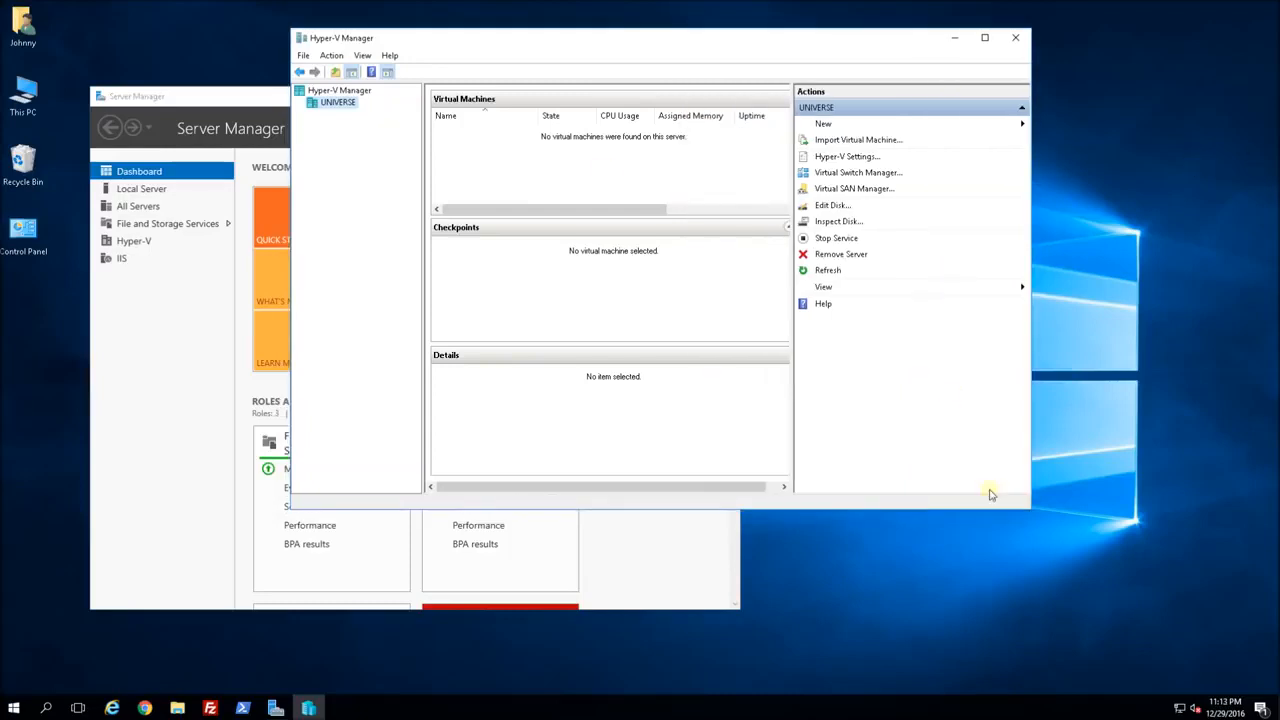
right_click(1176, 707)
left_click(1180, 697)
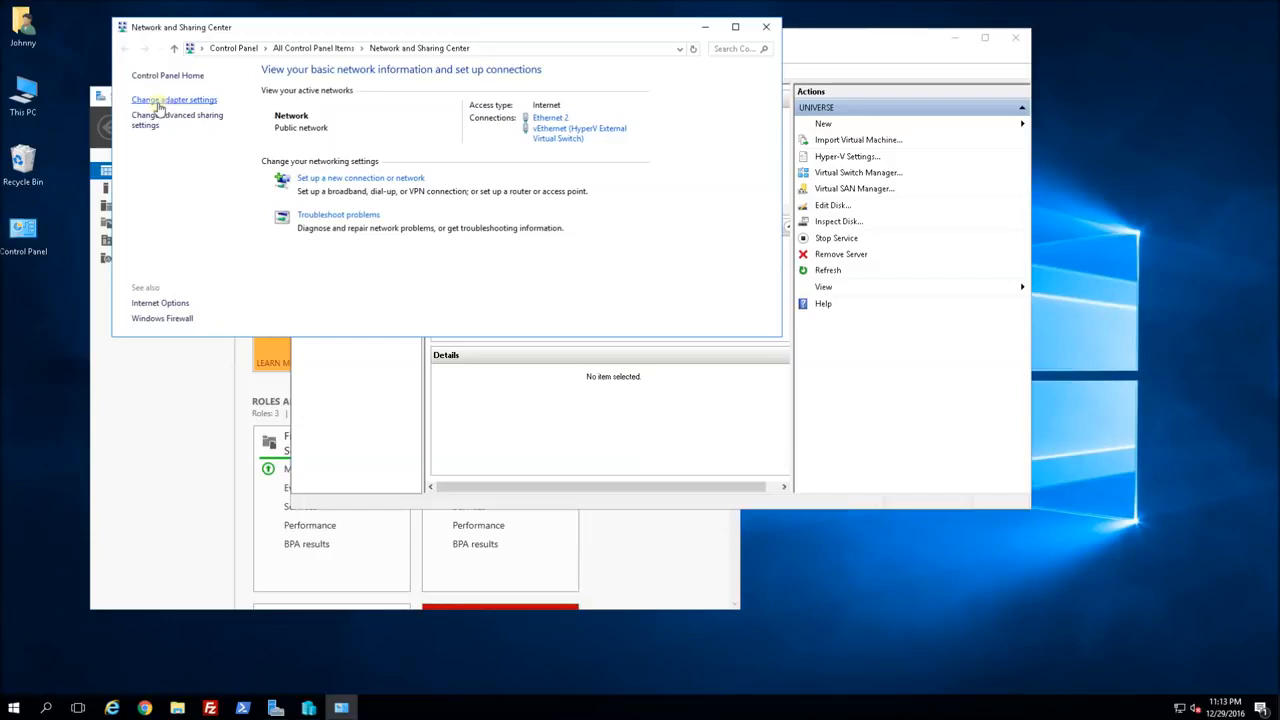
In Network Connections, compare the Ethernet adapter with vEthernet (HyperV External Virtual Switch).
left_click(158, 101)
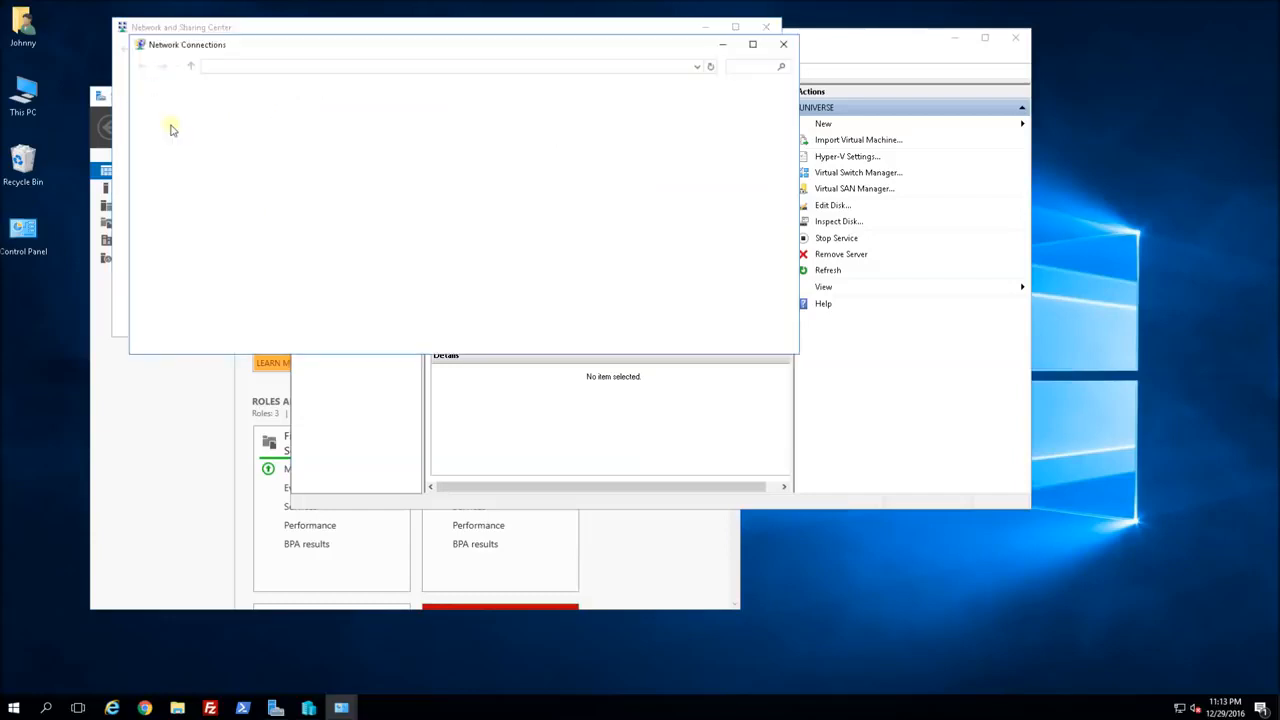
left_click(532, 128)
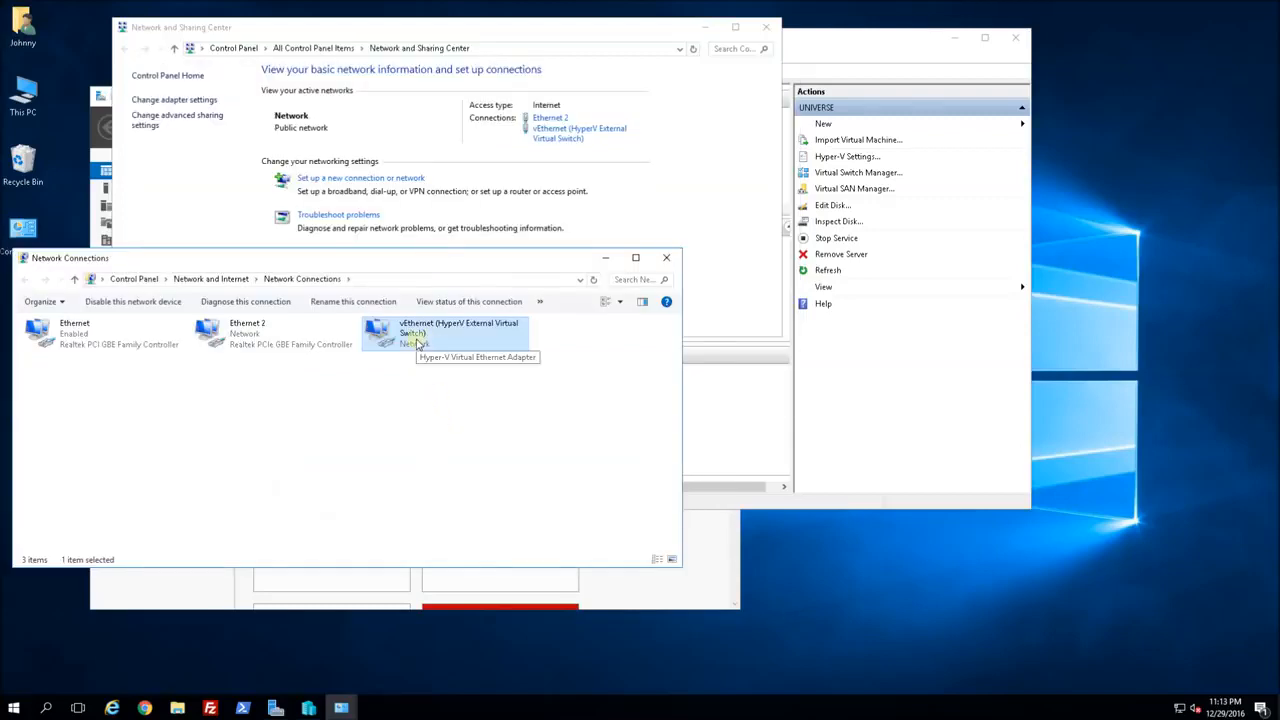
left_click(72, 338)
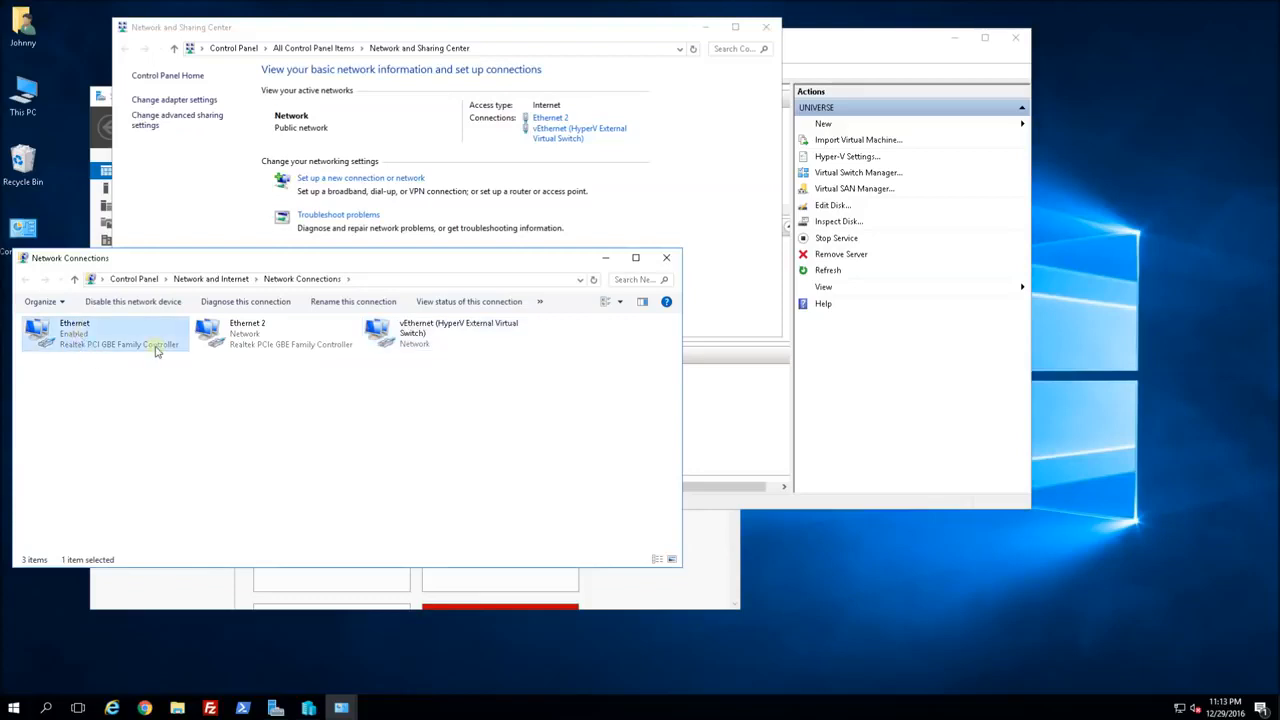
left_click(402, 348)
left_click(77, 347)
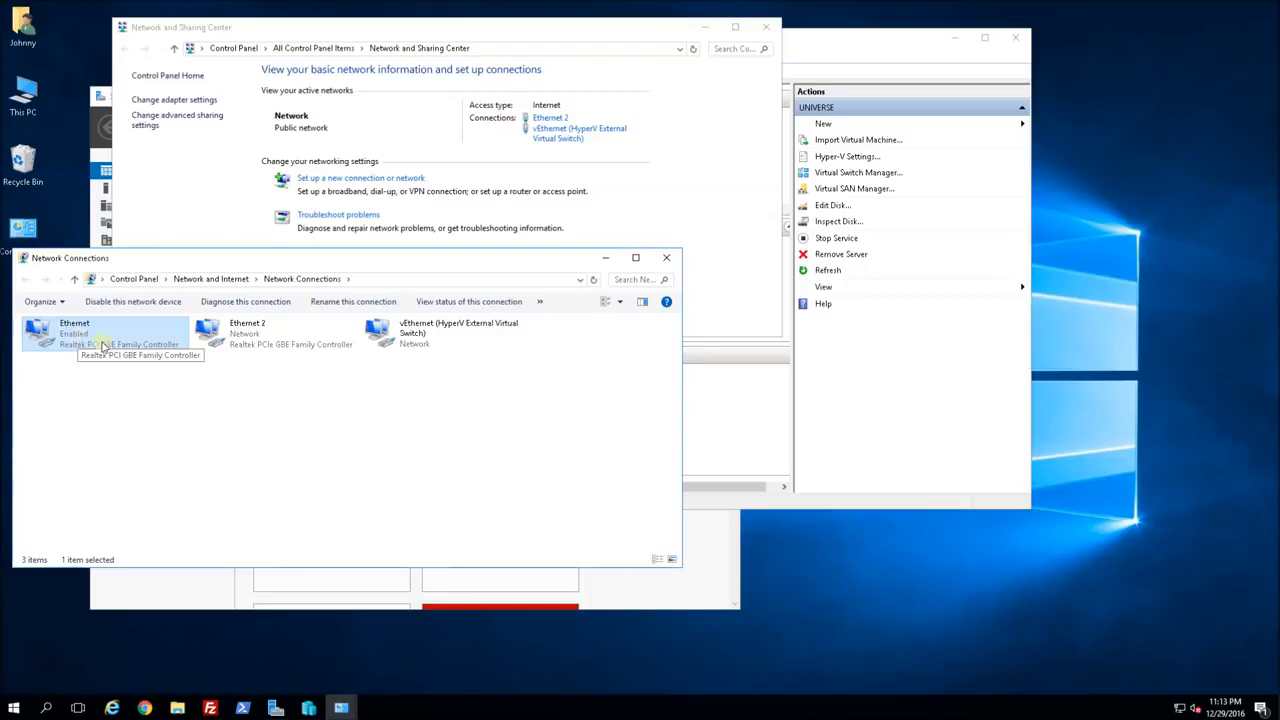
left_click(448, 345)
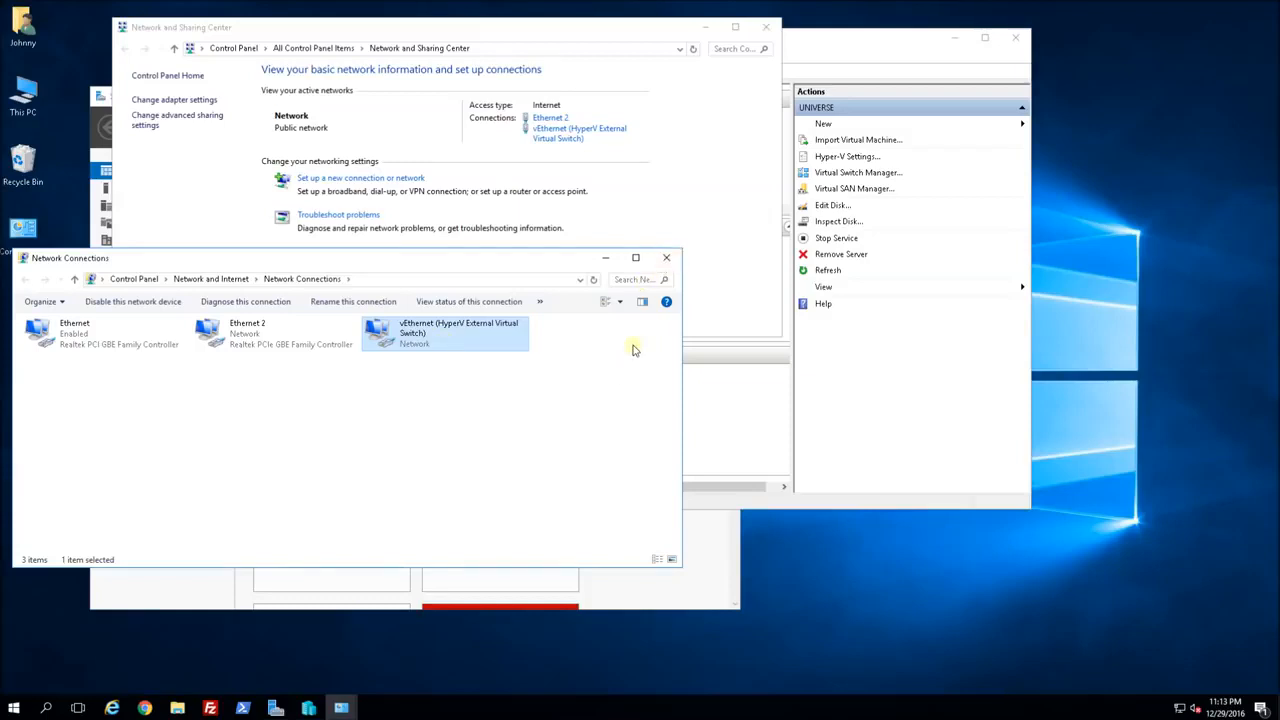
Minimize Network Connections and close Network and Sharing Center, returning to Hyper-V Manager.
left_click(604, 263)
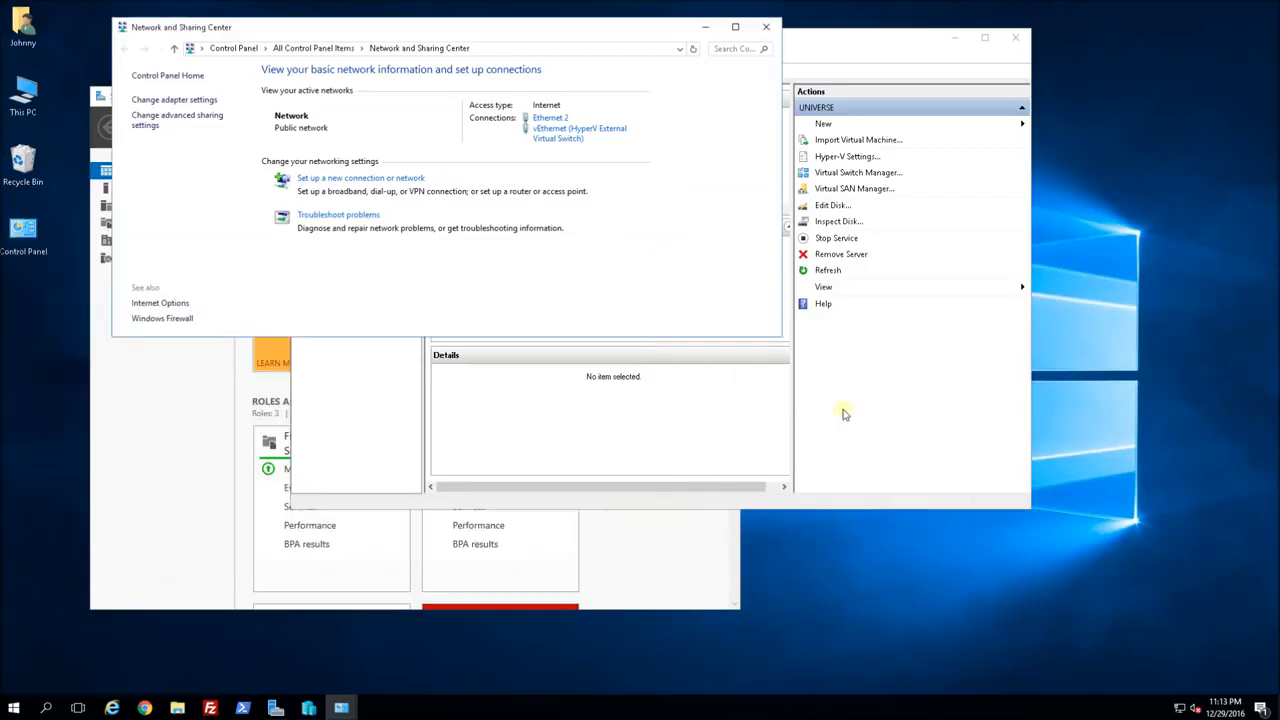
left_click(808, 408)
left_click(250, 267)
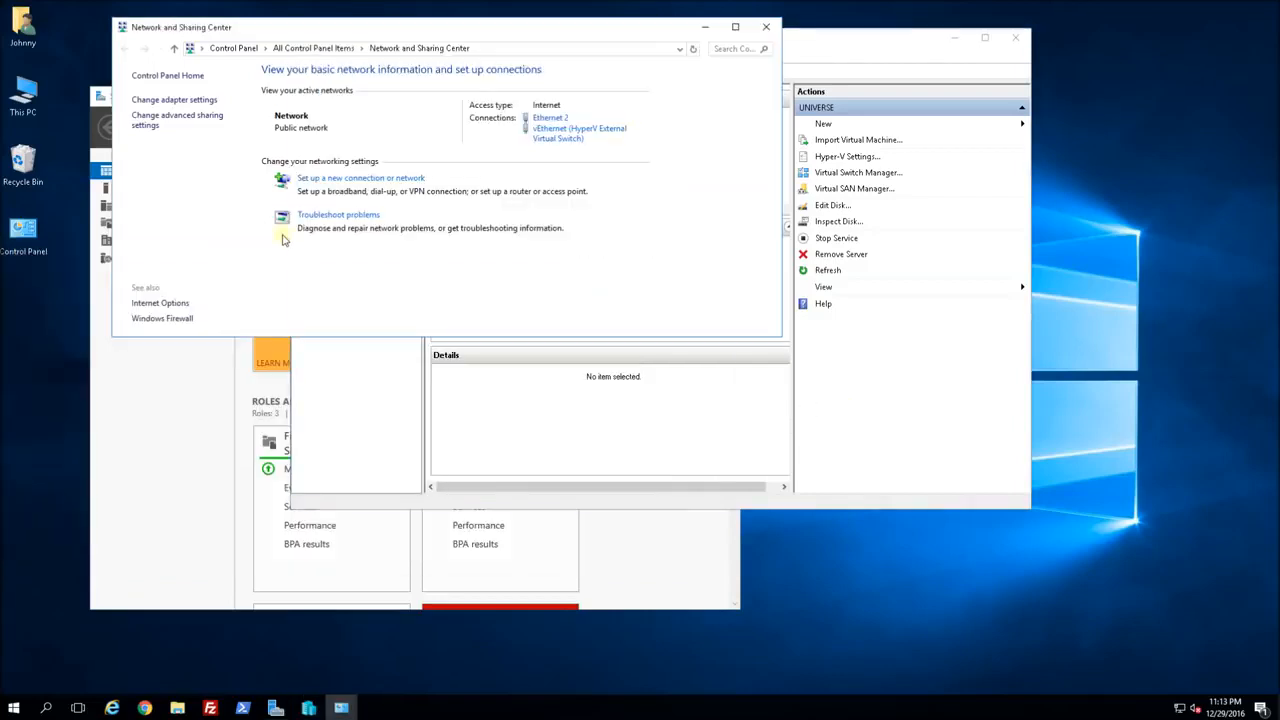
left_click(767, 27)
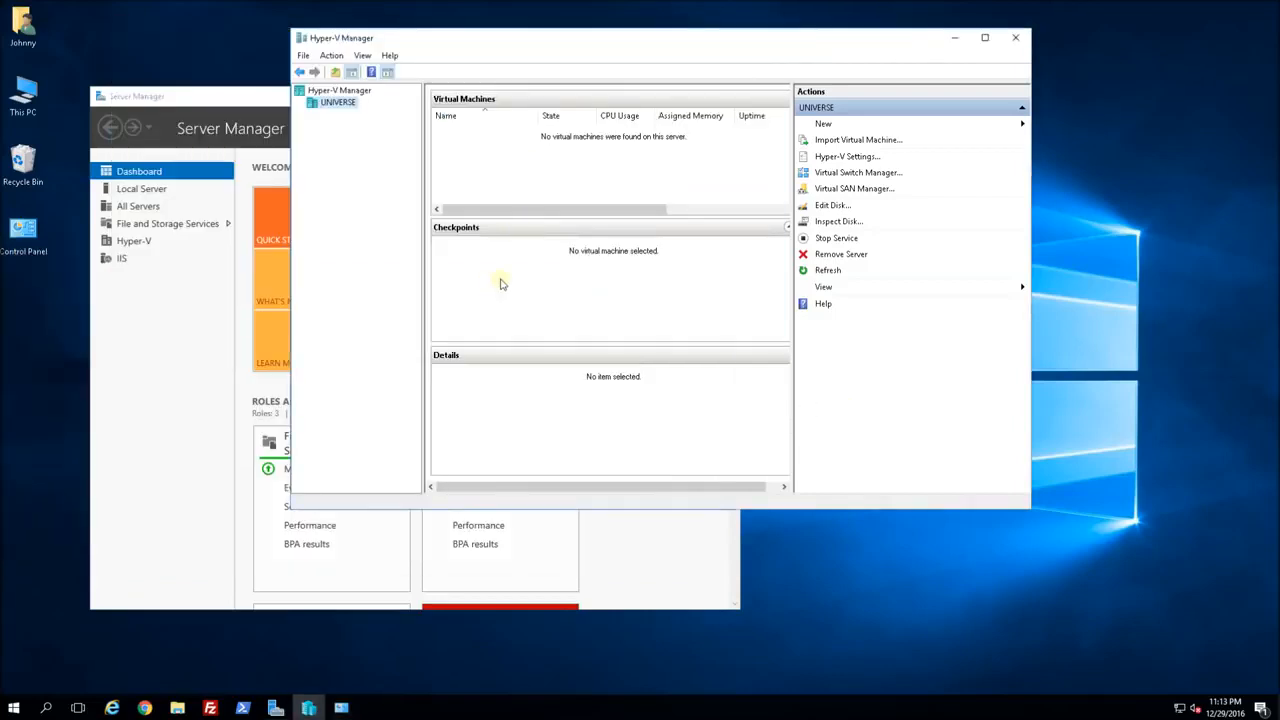
Start a new virtual machine on UNIVERSE named COBRA, keeping Generation 1.
right_click(333, 107)
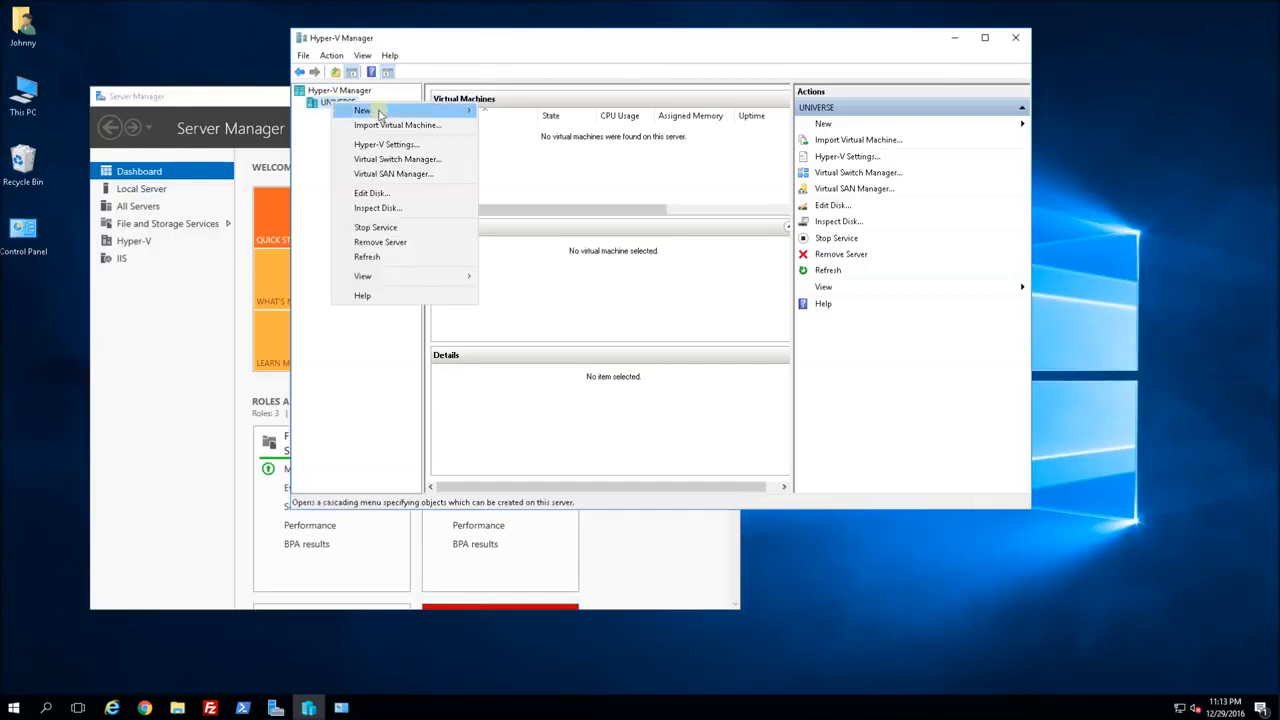
mouse_move(360, 110)
left_click(509, 107)
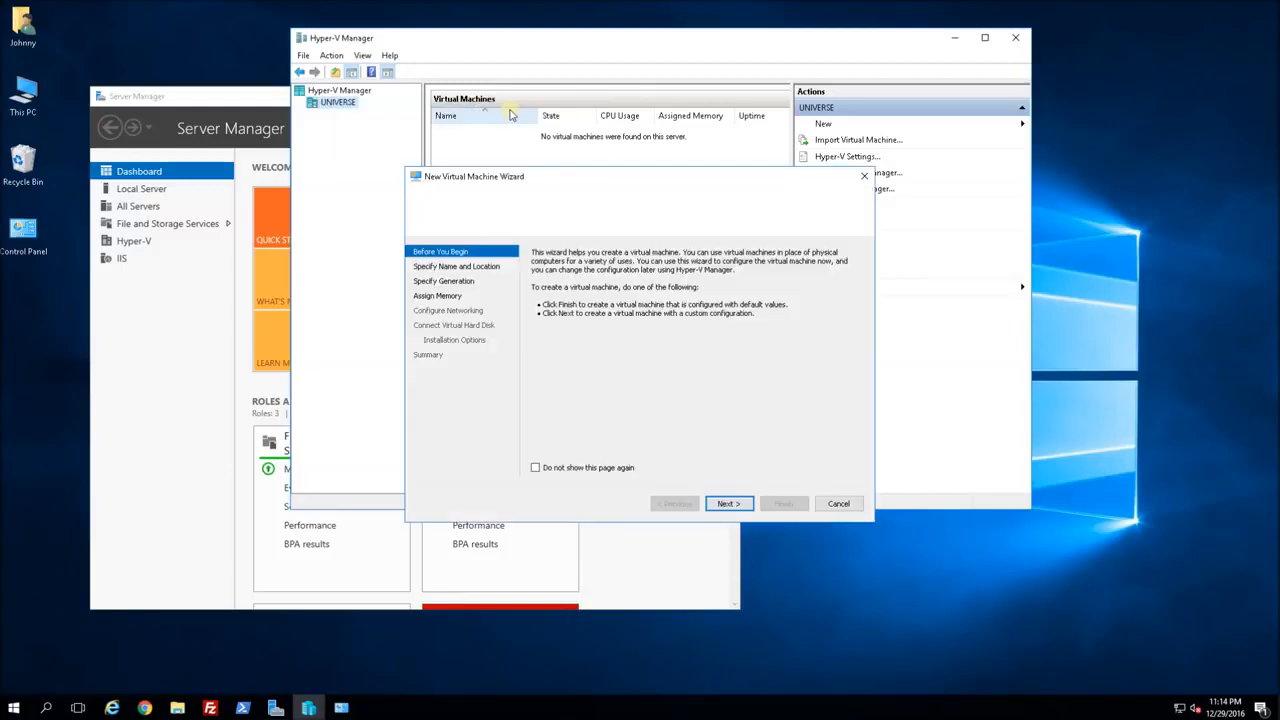
left_click(729, 504)
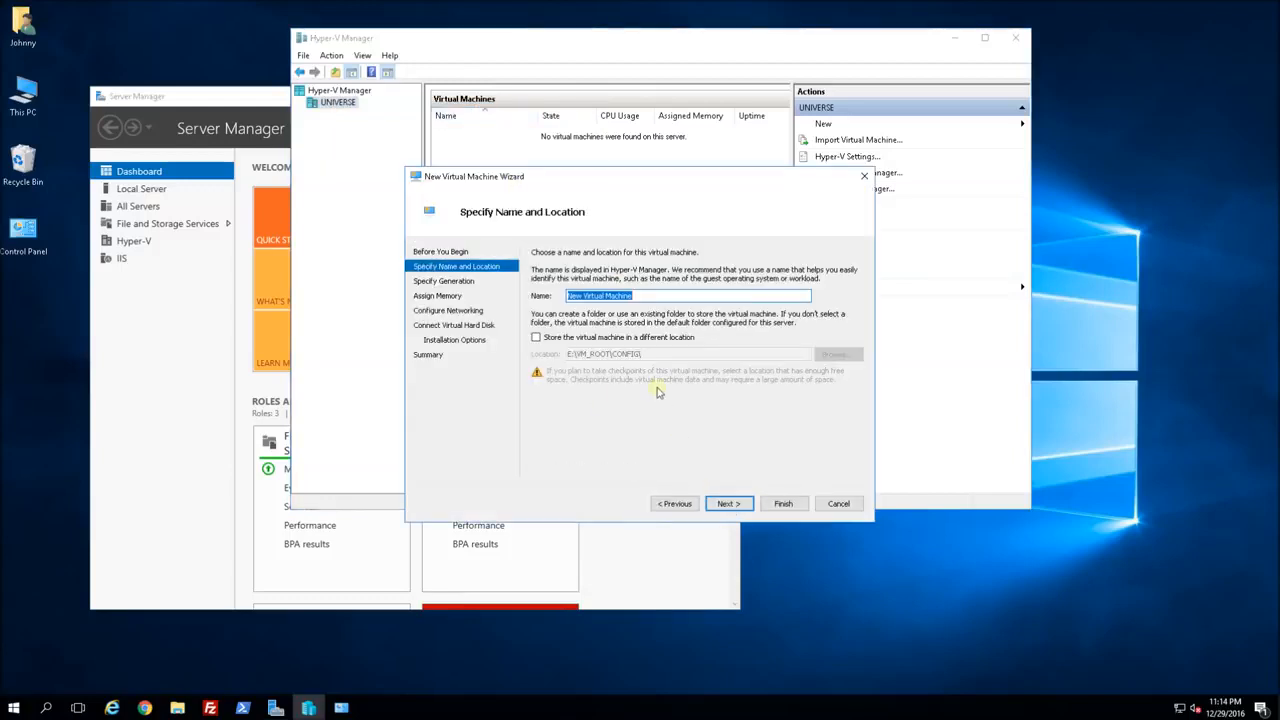
type("COBRA")
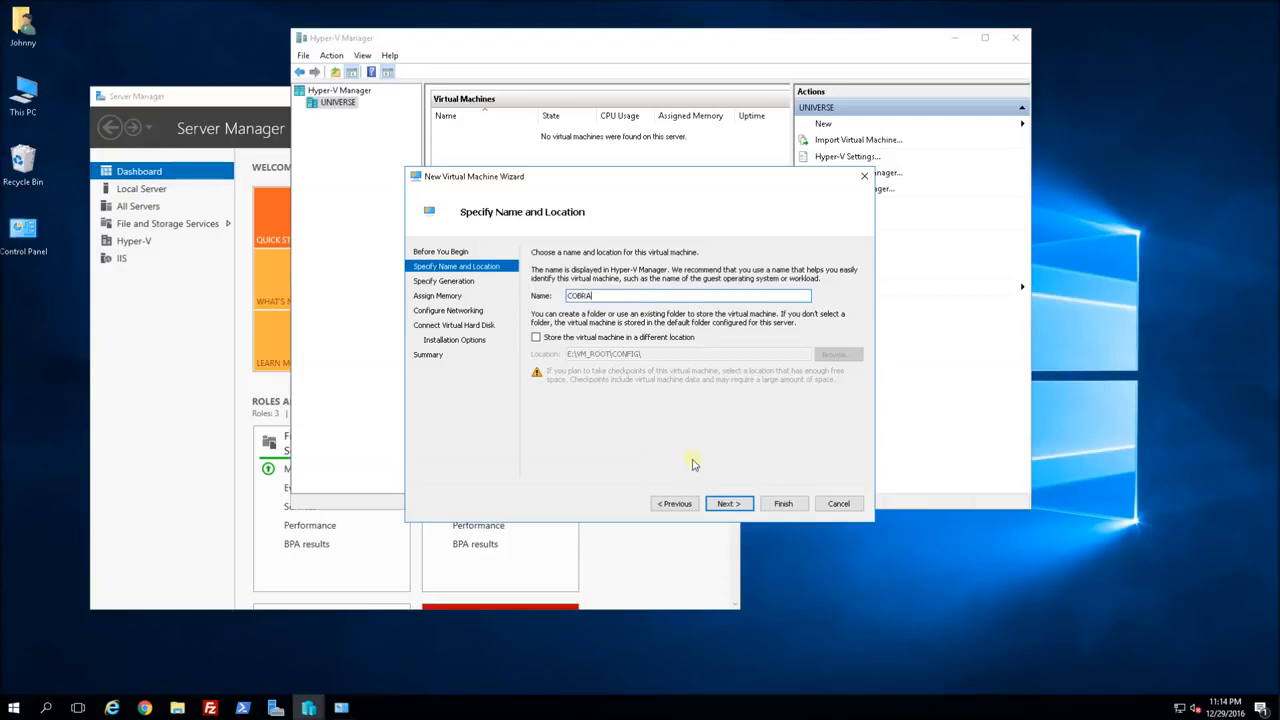
left_click(728, 504)
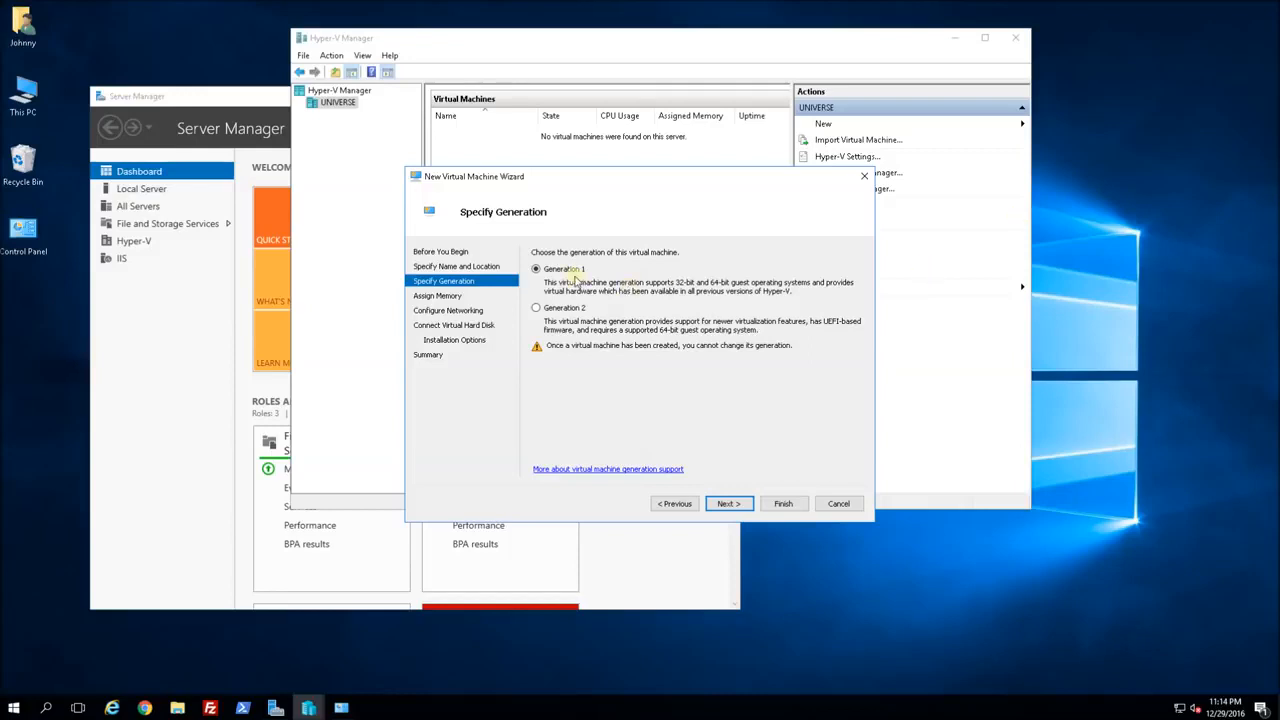
left_click(730, 504)
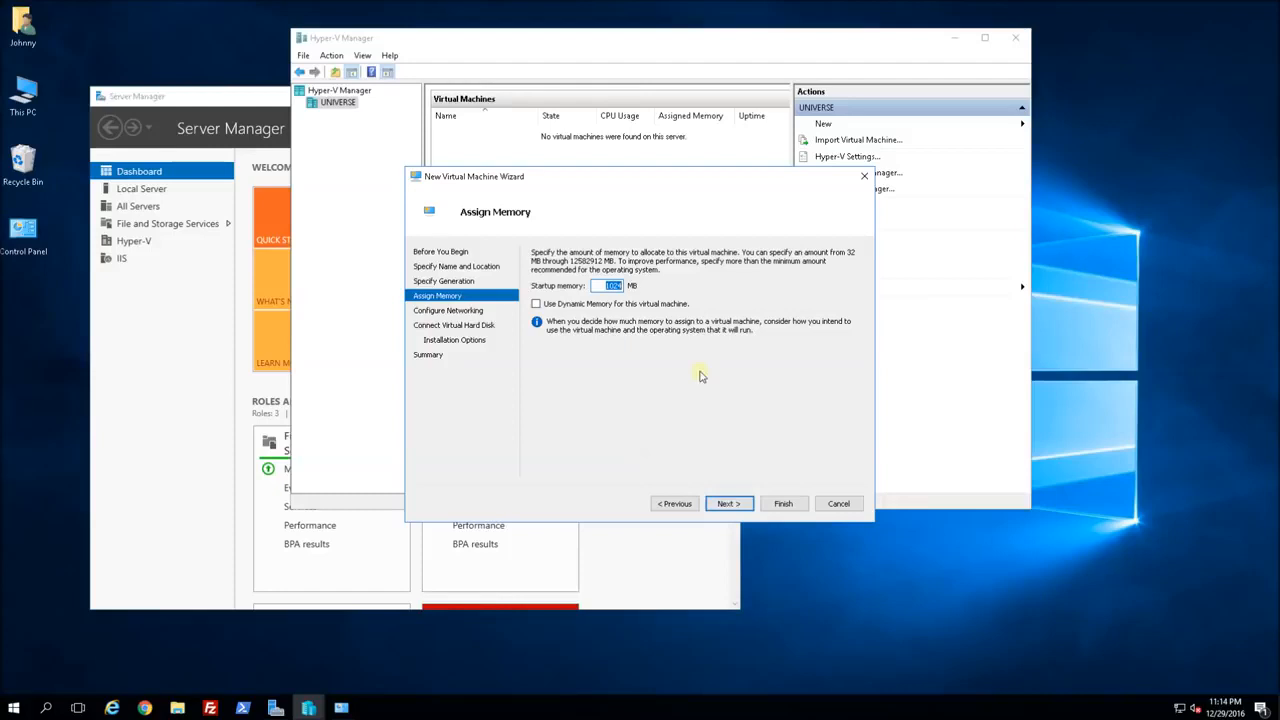
Set startup memory to 4096 MB with Dynamic Memory enabled.
left_click(604, 286)
type("4096")
left_click(536, 306)
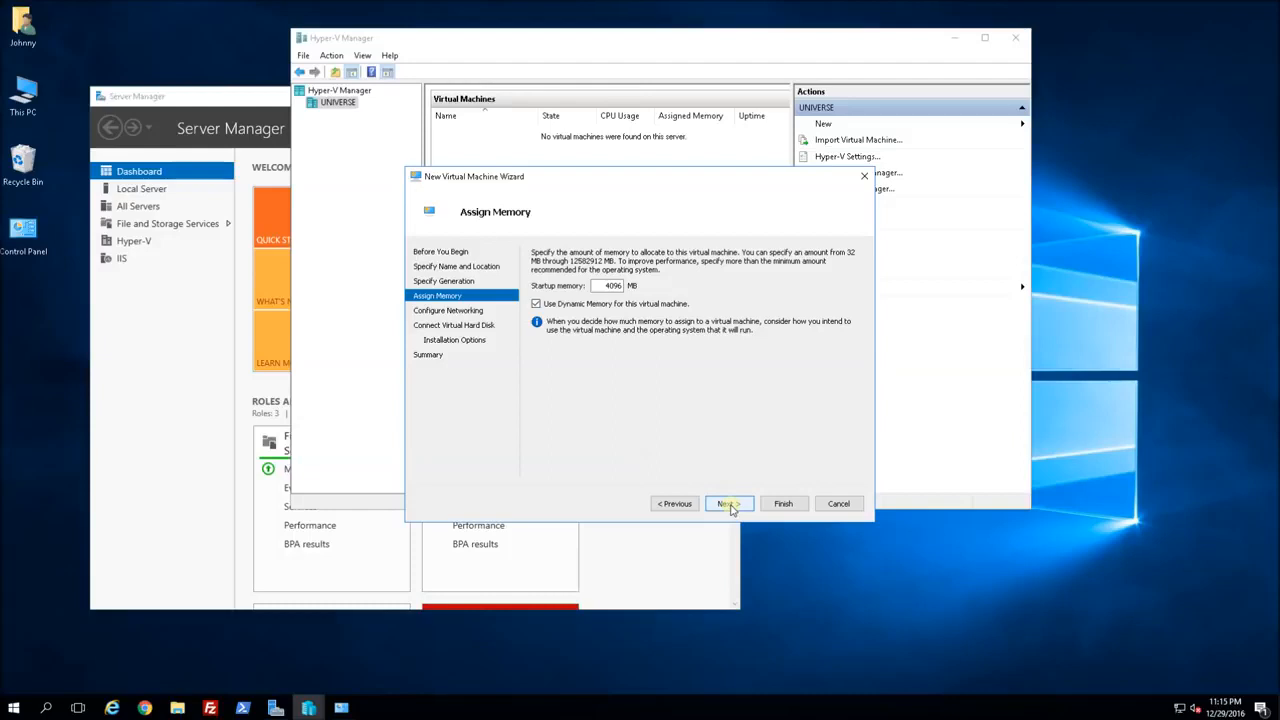
double_click(612, 286)
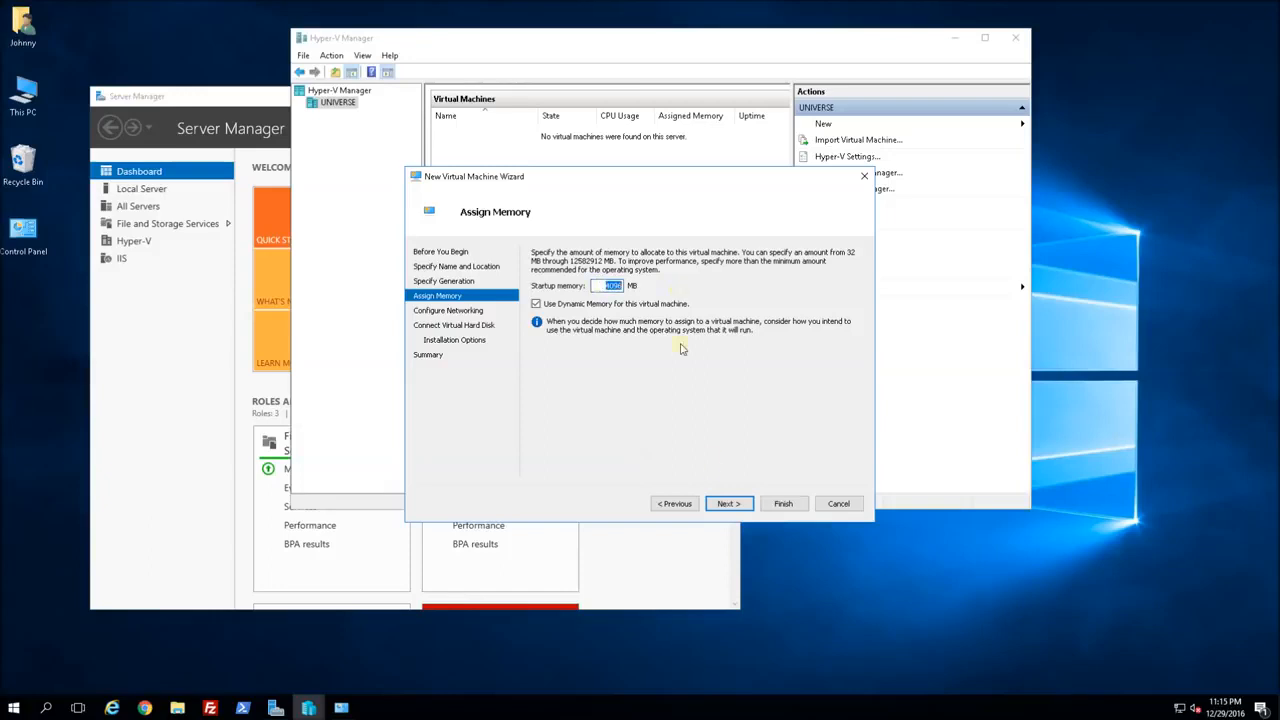
Connect the VM to the HyperV External Virtual Switch.
left_click(729, 504)
left_click(709, 278)
left_click(645, 301)
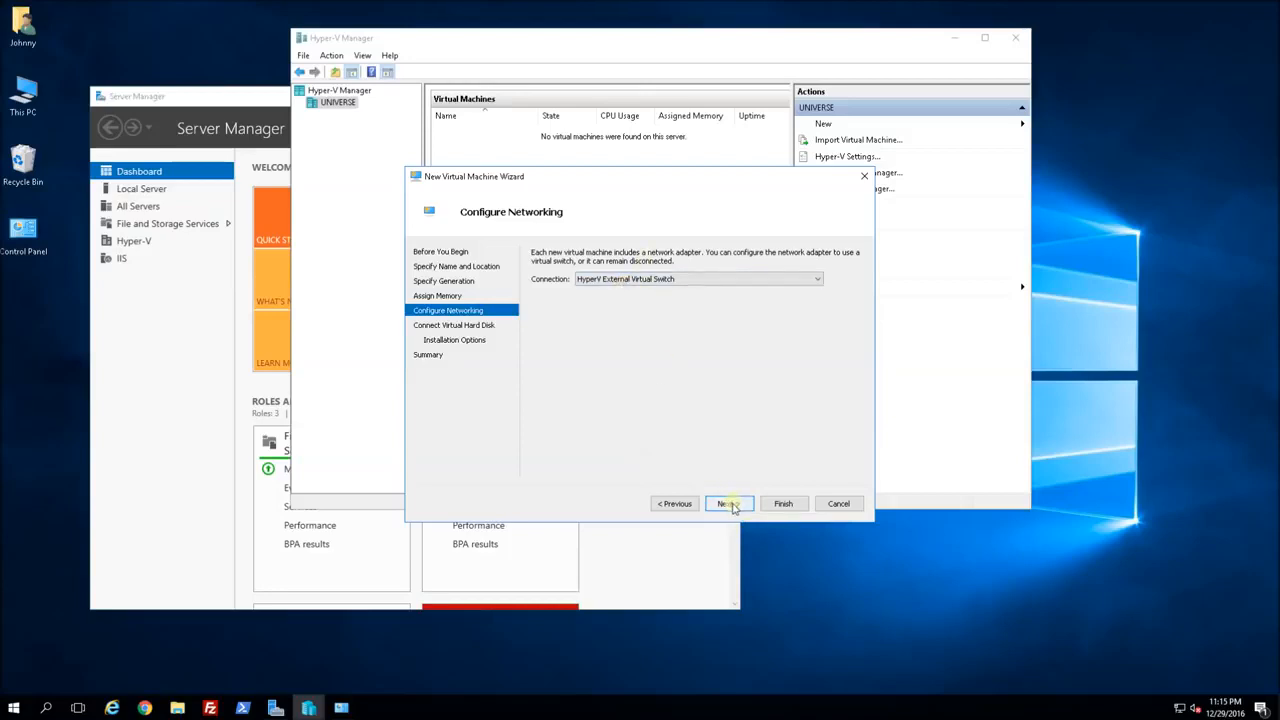
Size the COBRA.vhdx virtual hard disk at 60 GB instead of 127 GB.
left_click(731, 504)
left_click(641, 310)
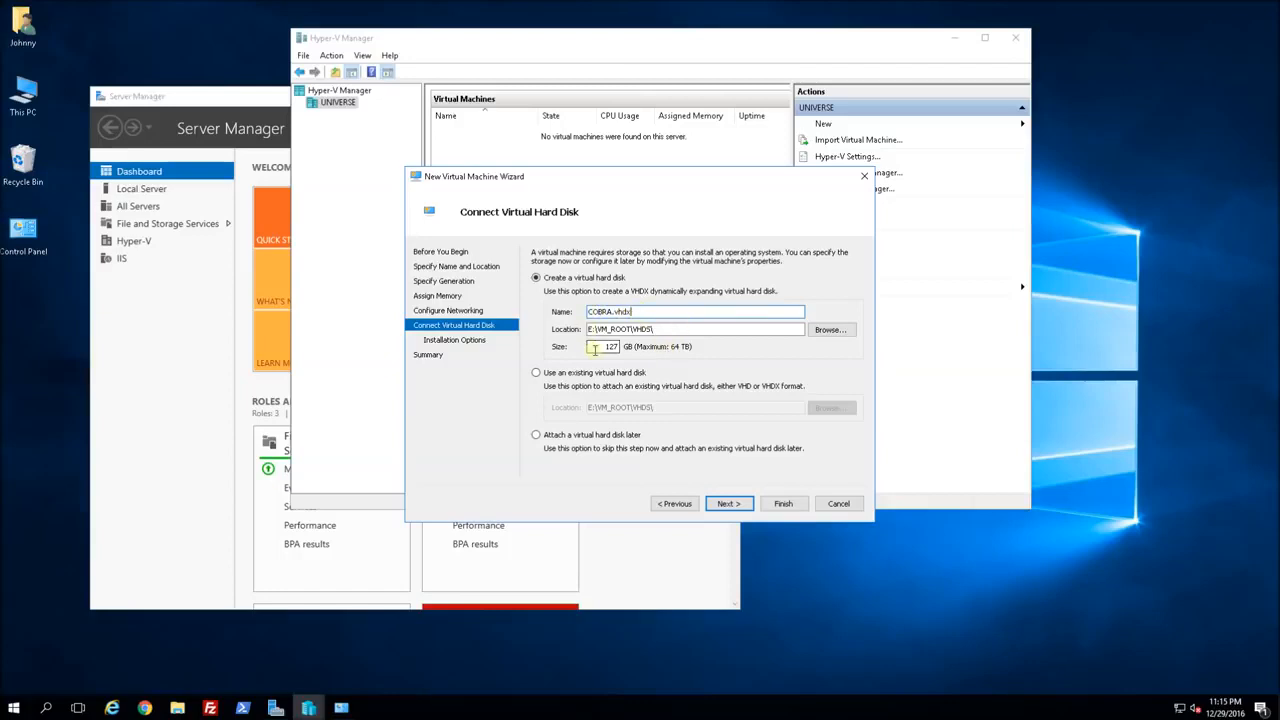
double_click(608, 346)
type("40")
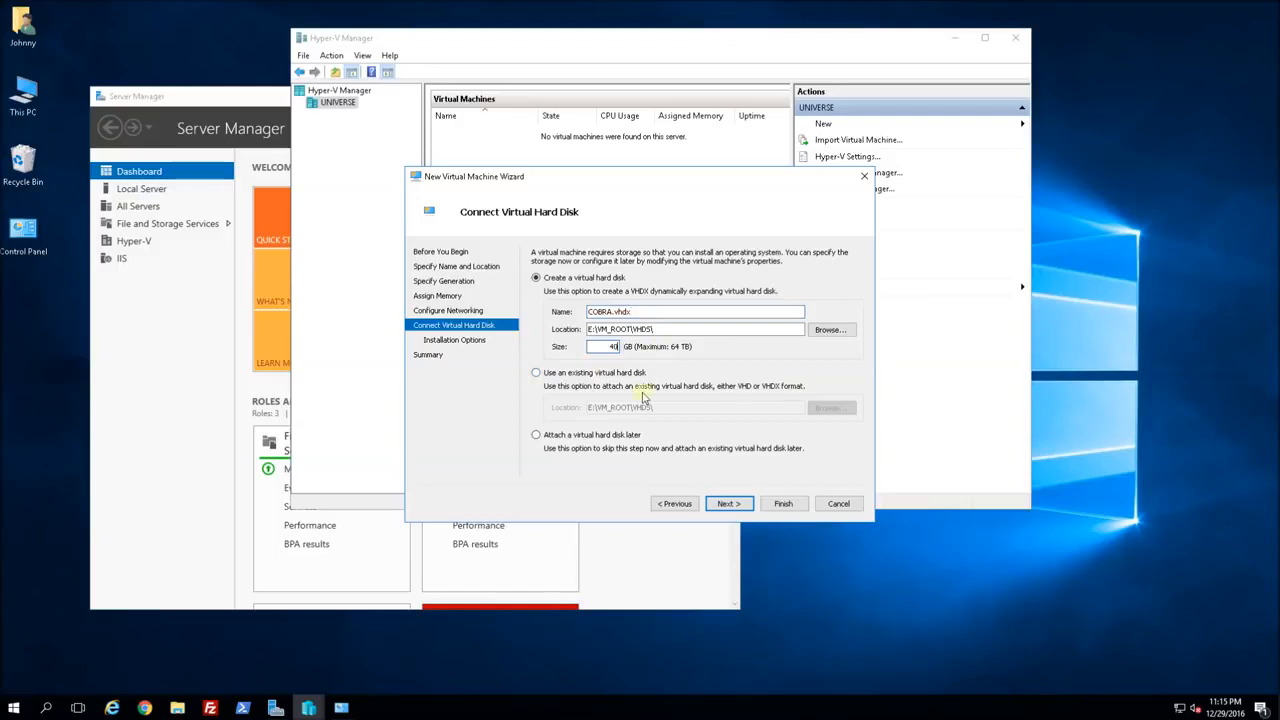
key("BackSpace")
key("BackSpace")
type("60")
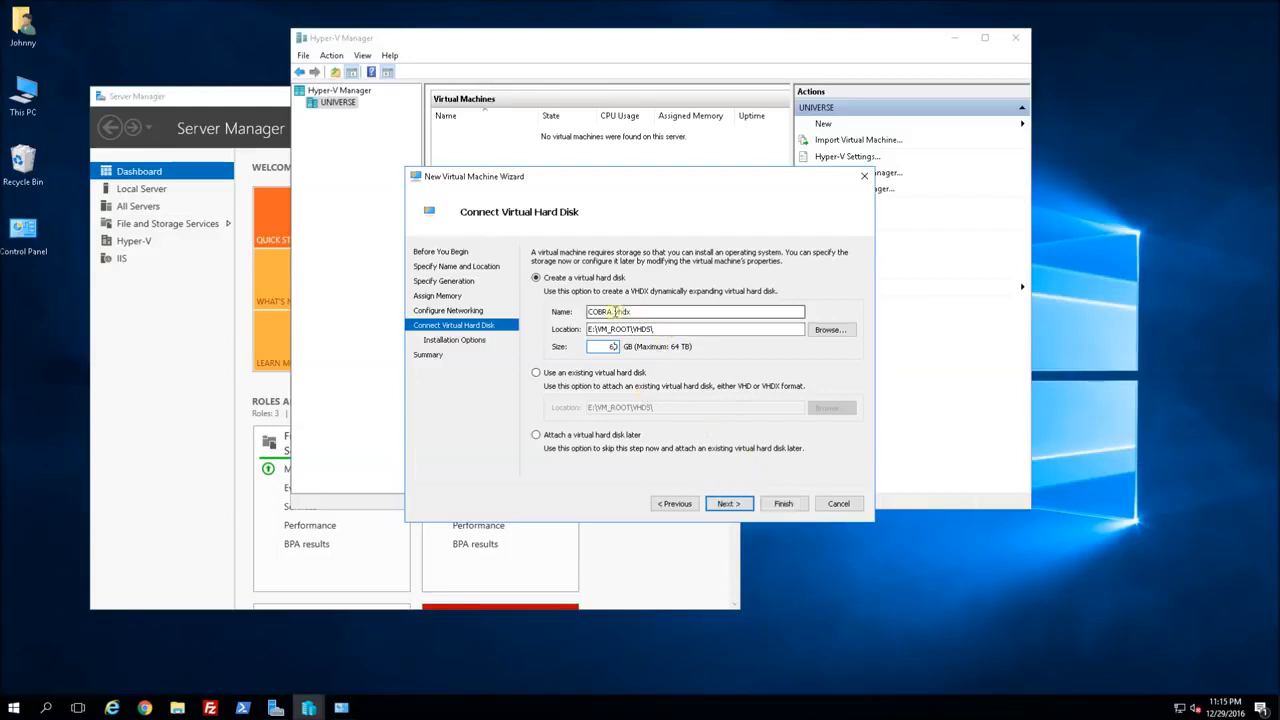
left_click(735, 506)
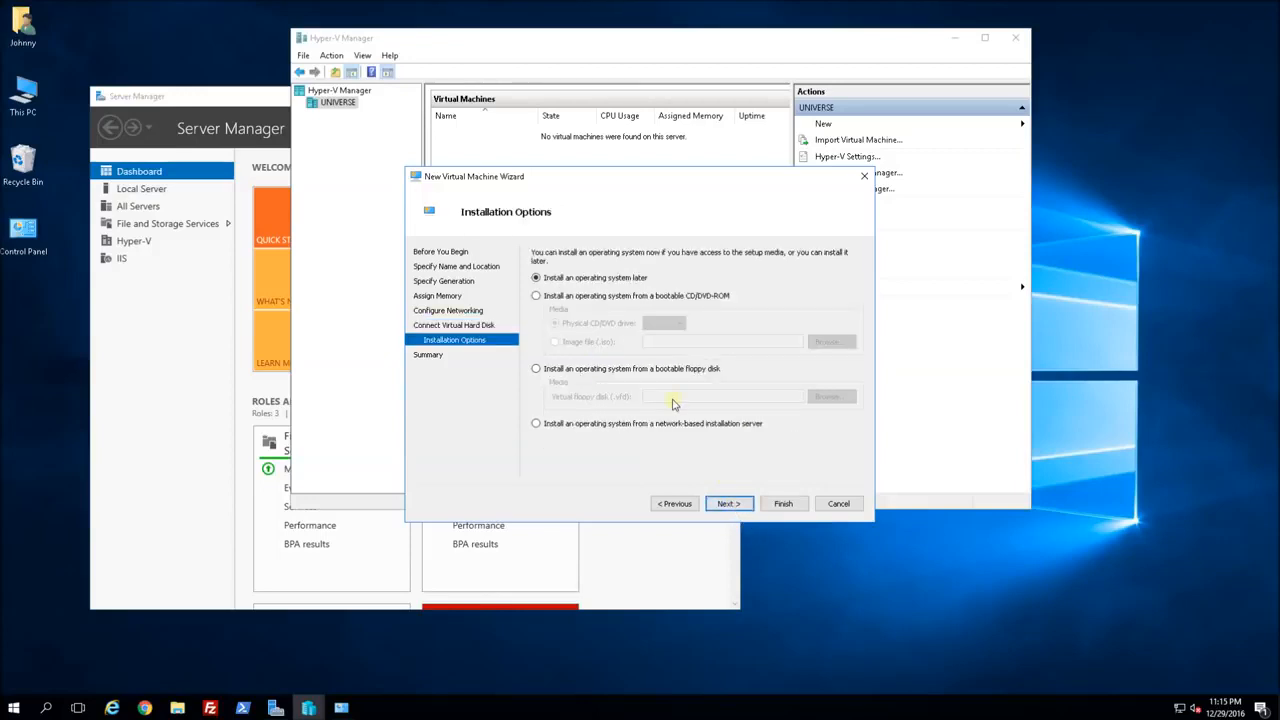
Use the Windows Server 2016 ISO from D:\ISO_ROOT as boot image and finish the wizard.
left_click(566, 297)
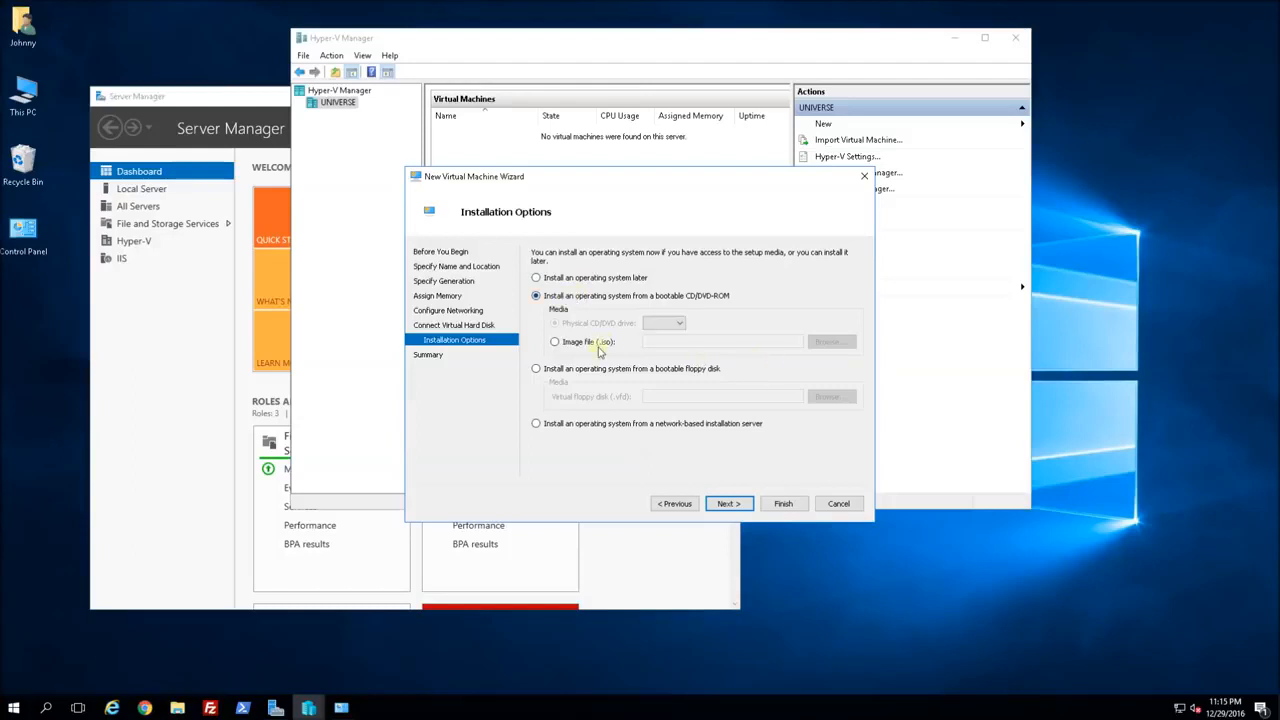
left_click(565, 344)
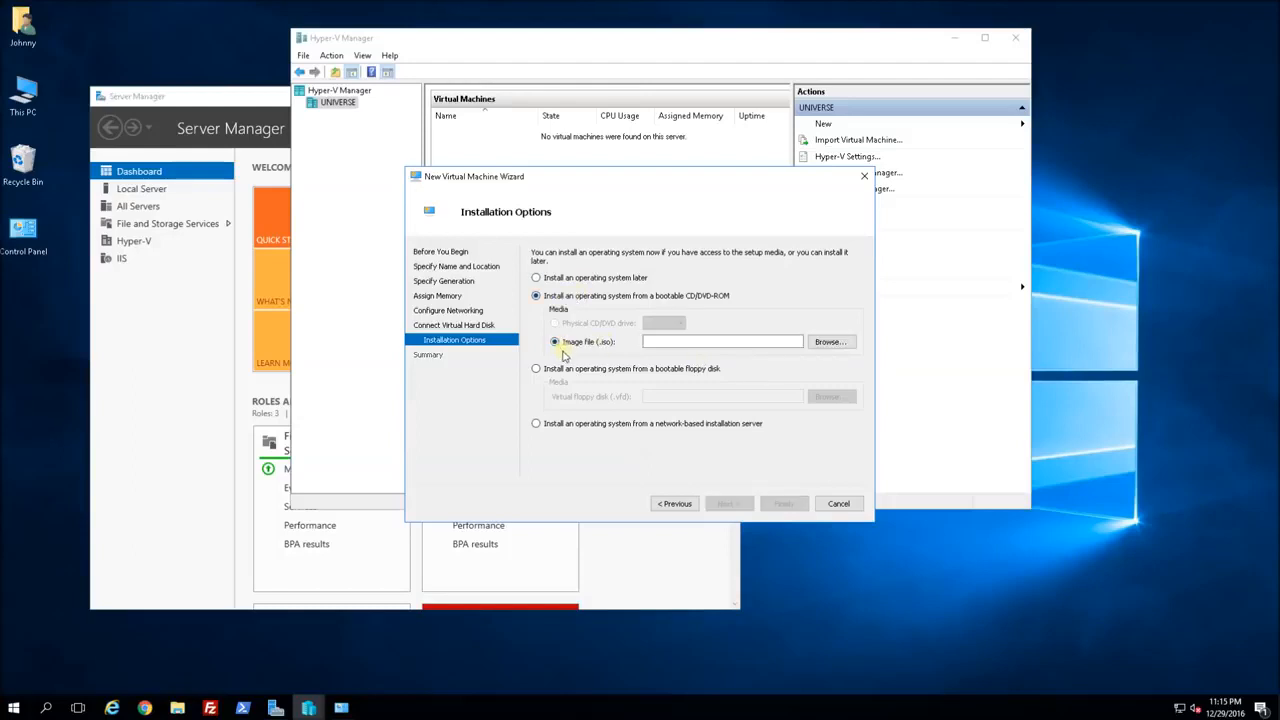
left_click(832, 342)
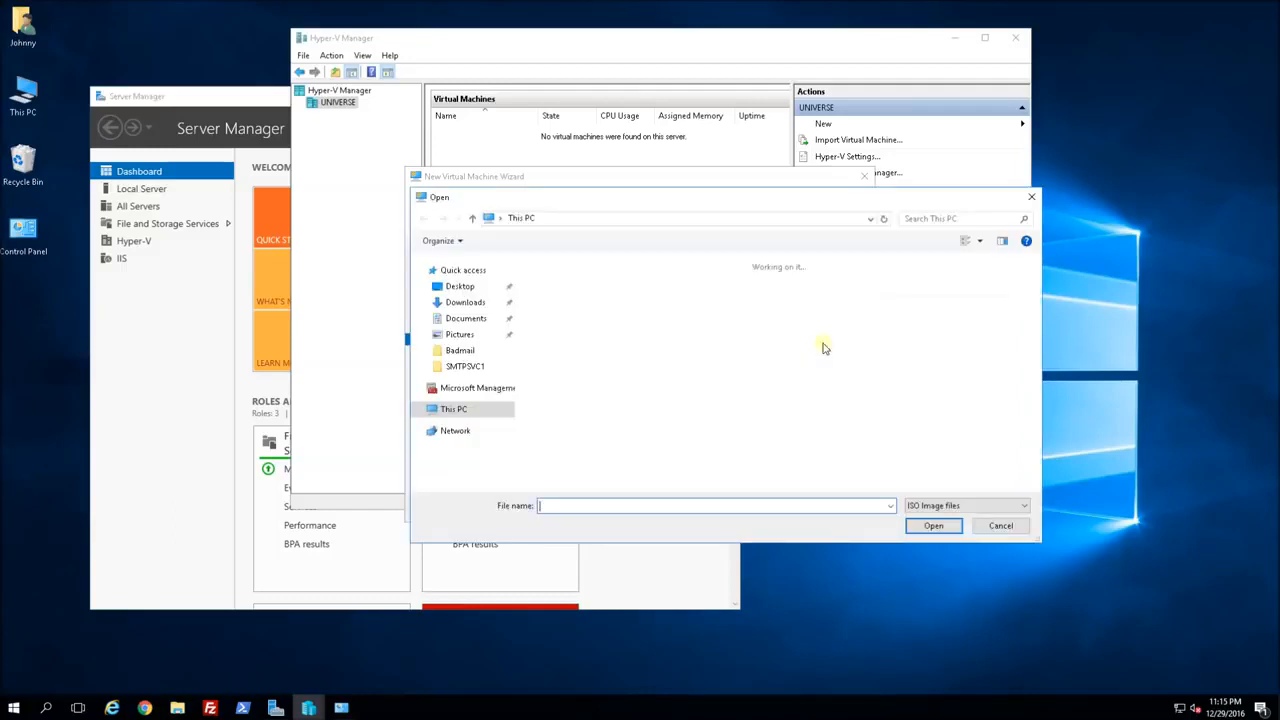
left_click(458, 409)
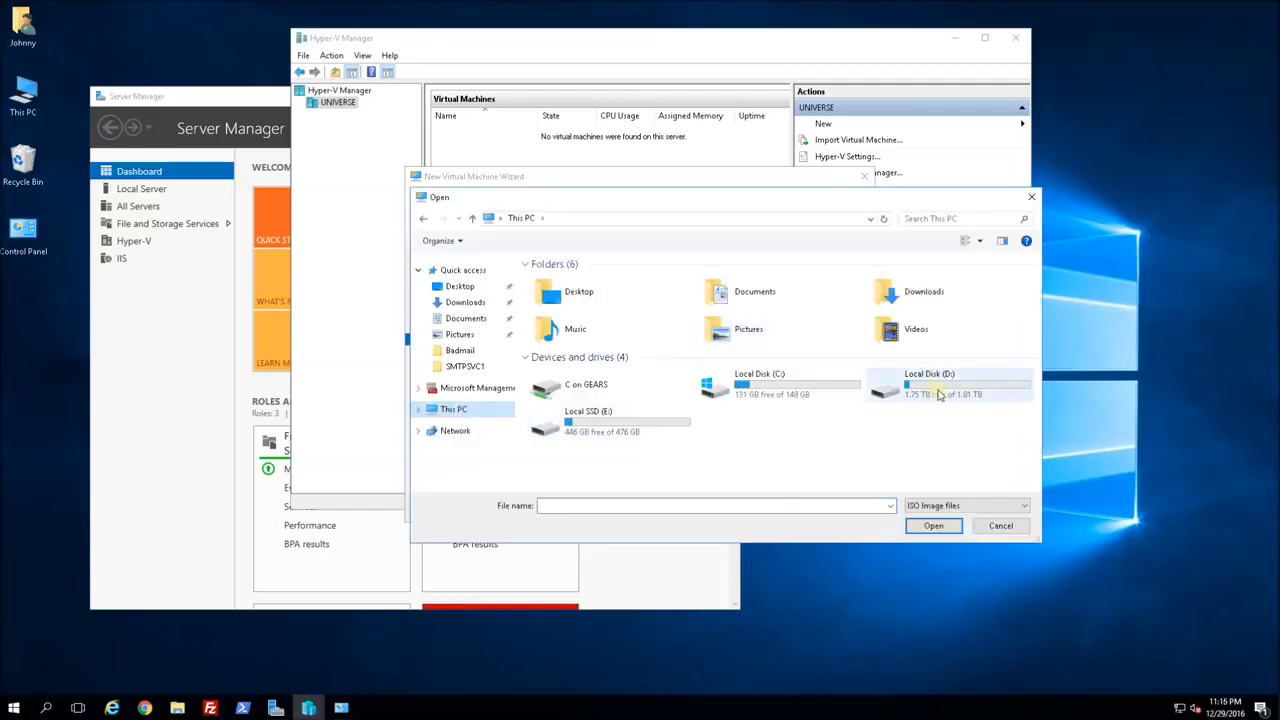
double_click(944, 390)
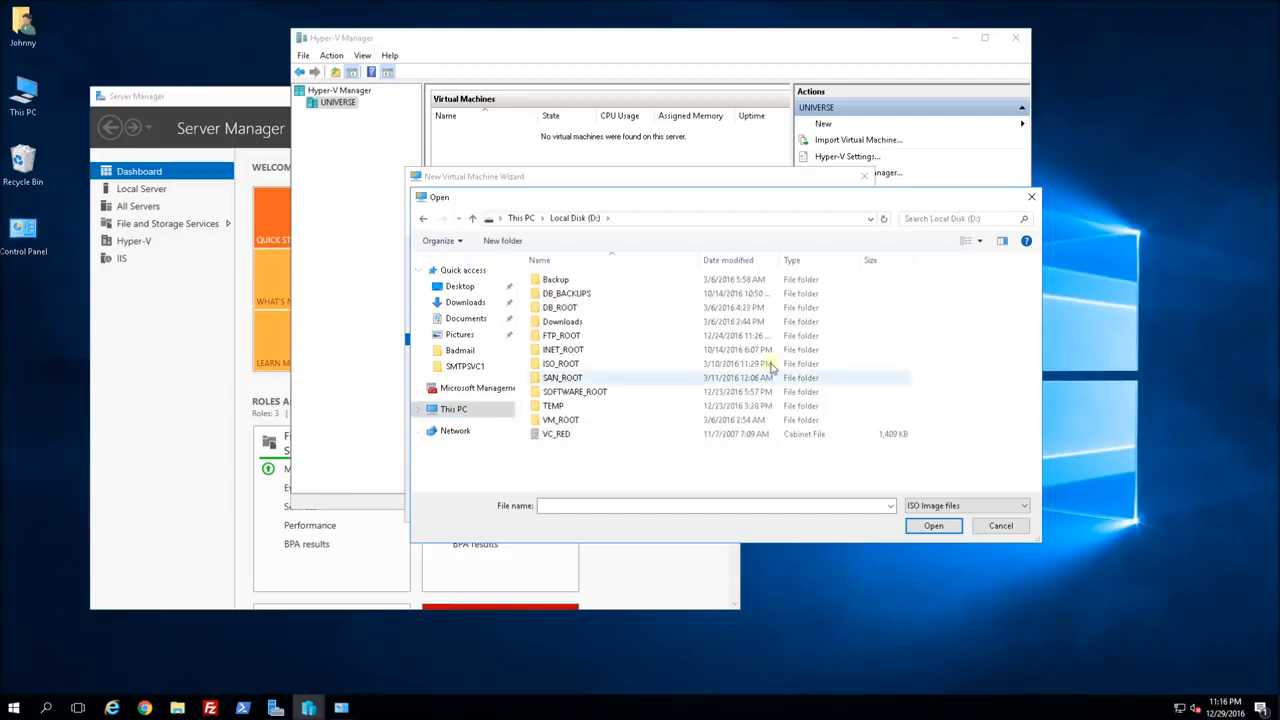
double_click(602, 366)
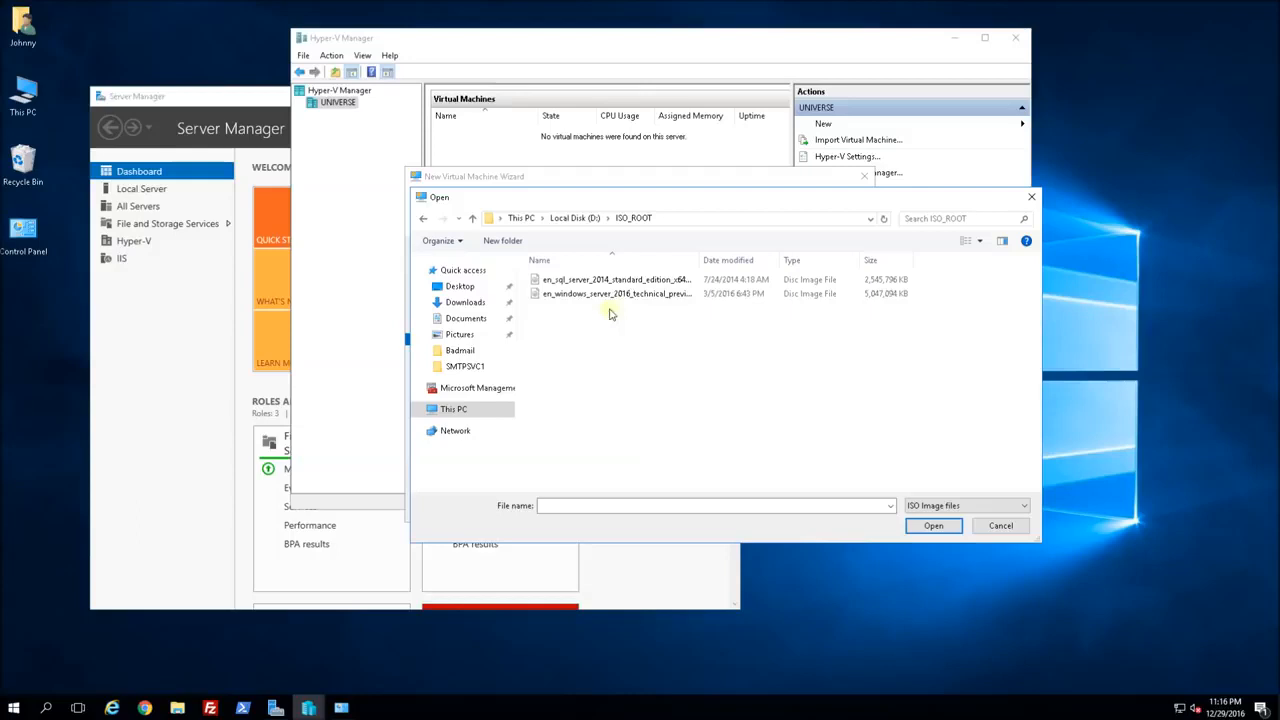
double_click(700, 260)
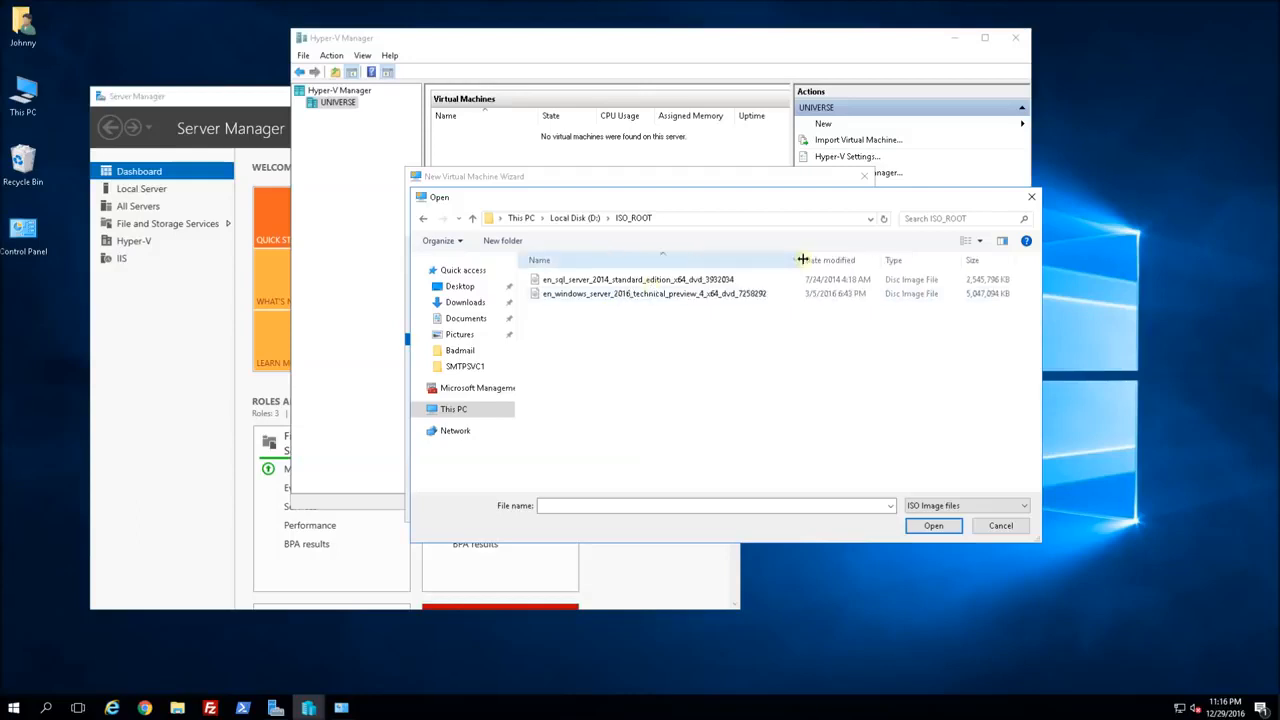
double_click(665, 295)
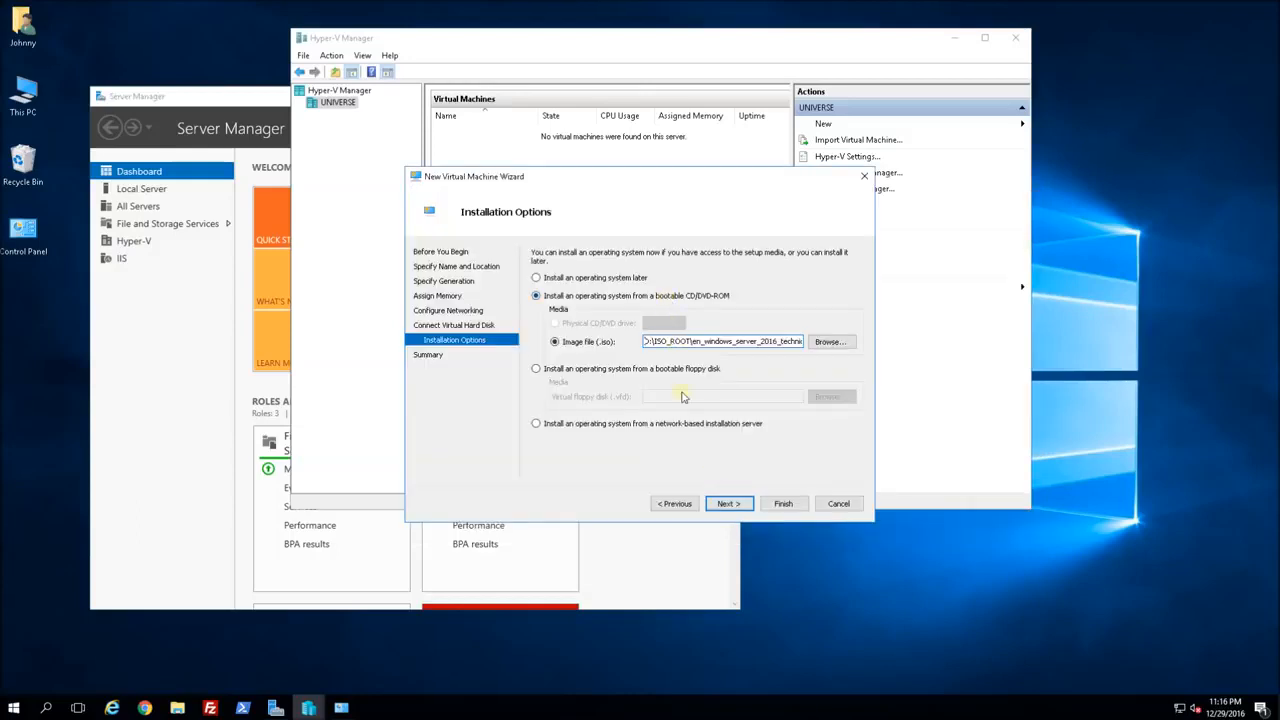
left_click(730, 504)
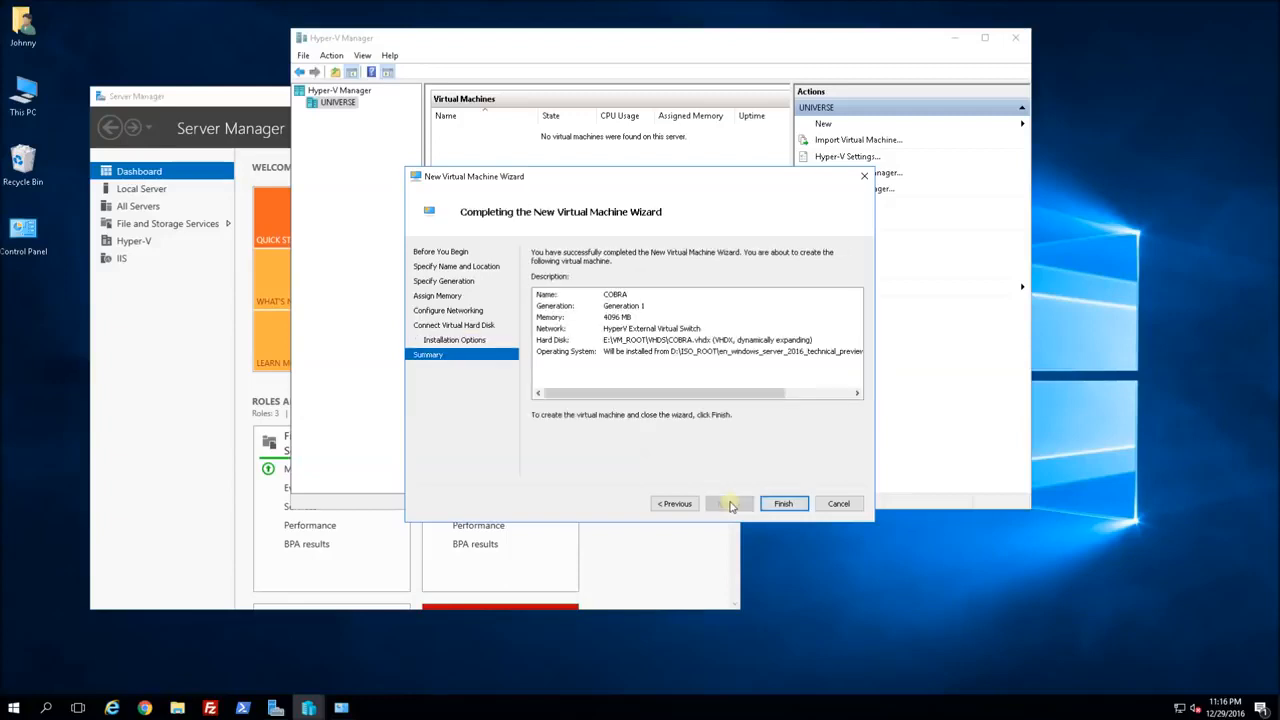
left_click(783, 504)
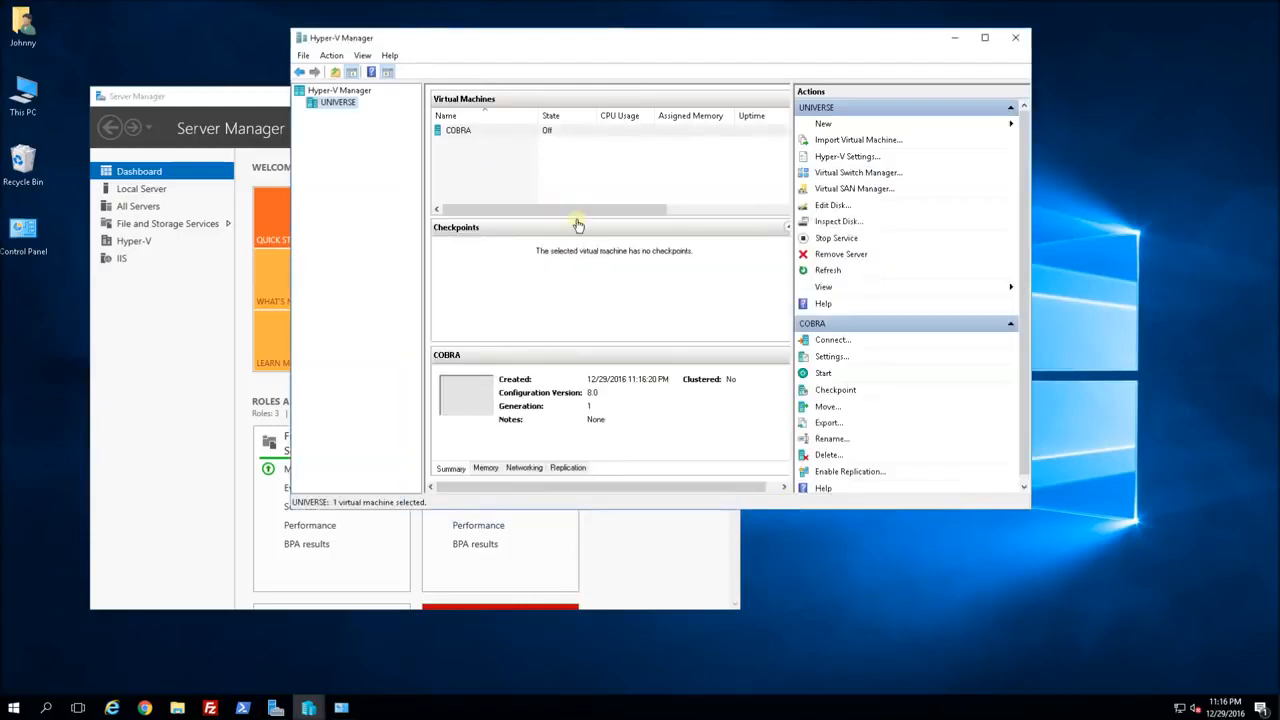
Open a Virtual Machine Connection window to COBRA and start the VM.
left_click(495, 134)
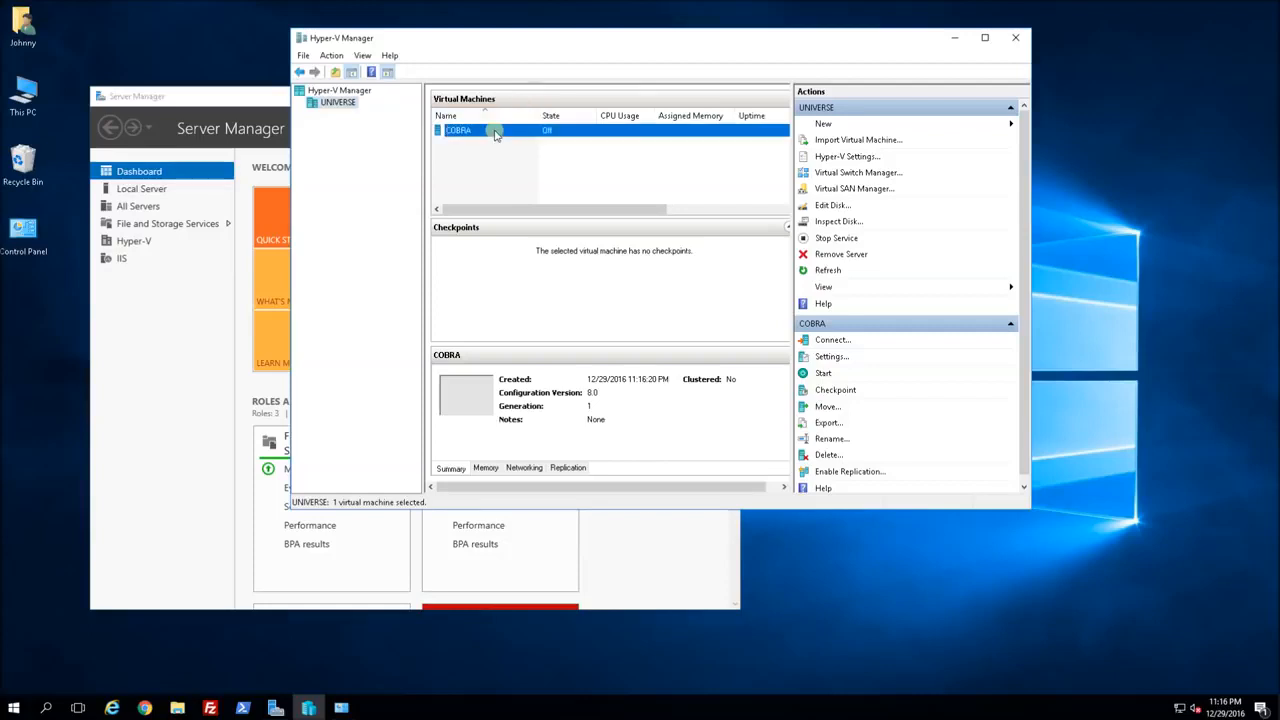
right_click(495, 134)
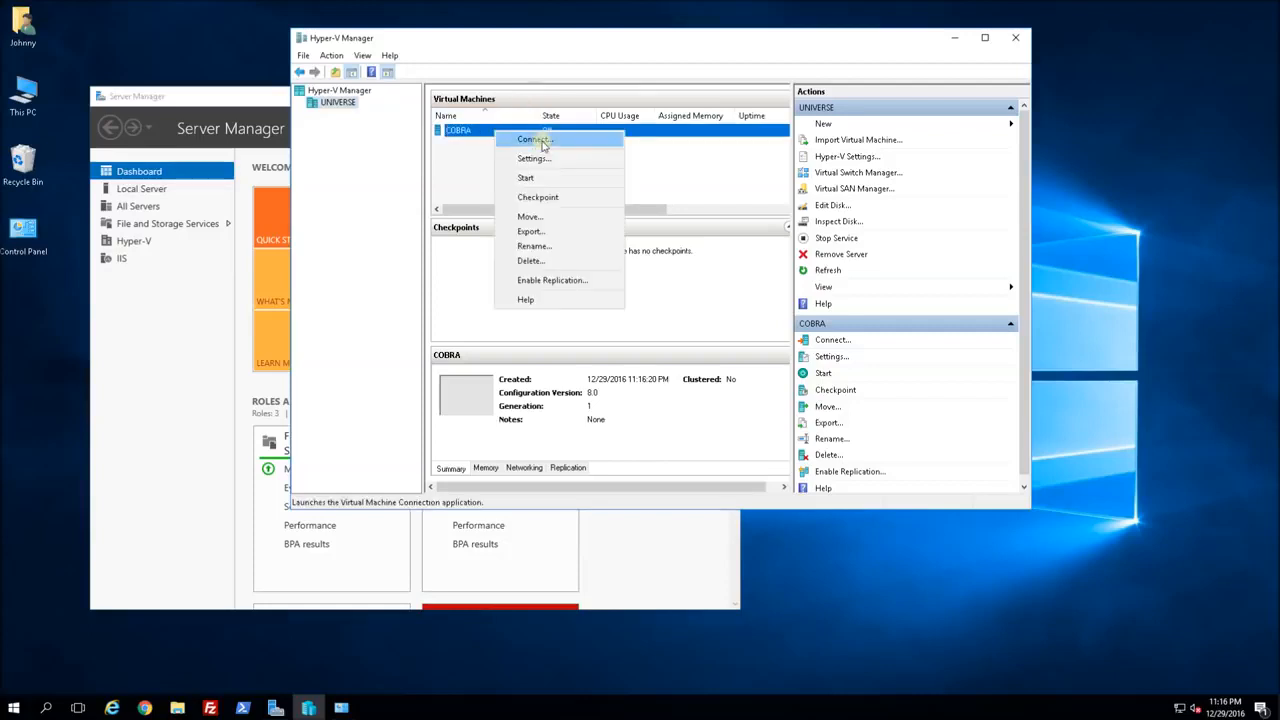
left_click(540, 141)
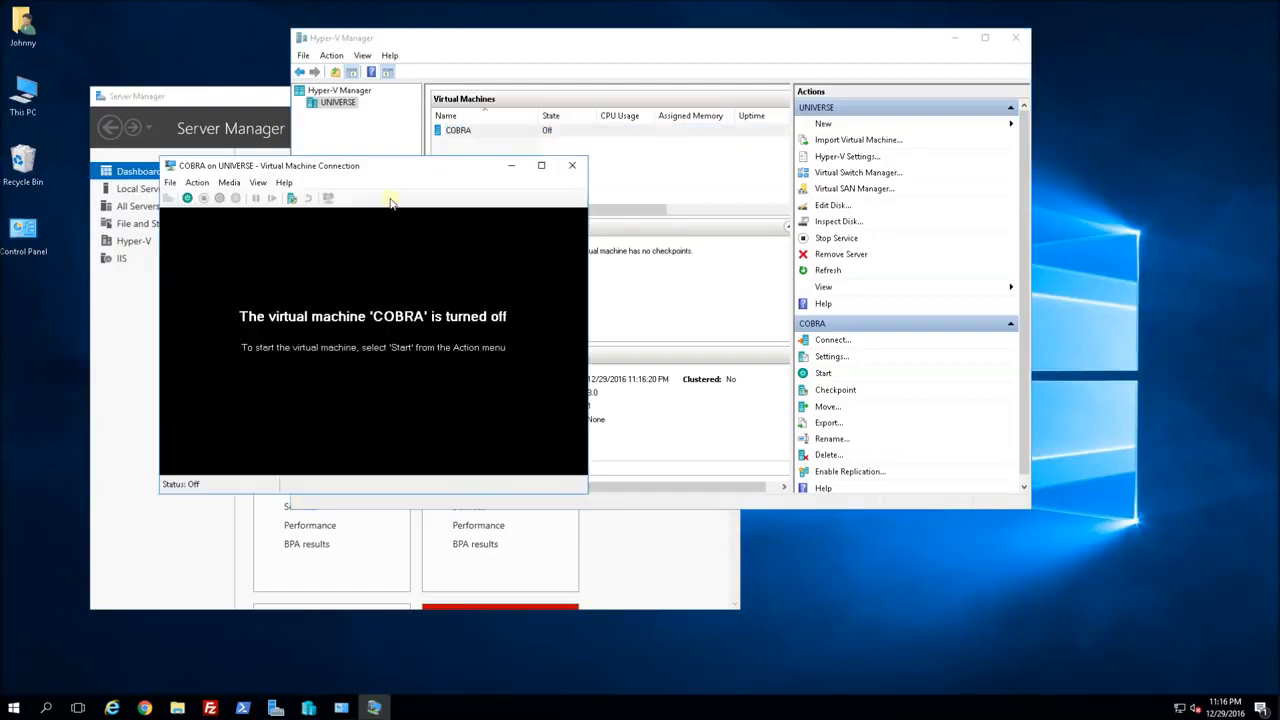
left_click_drag(241, 162, 241, 74)
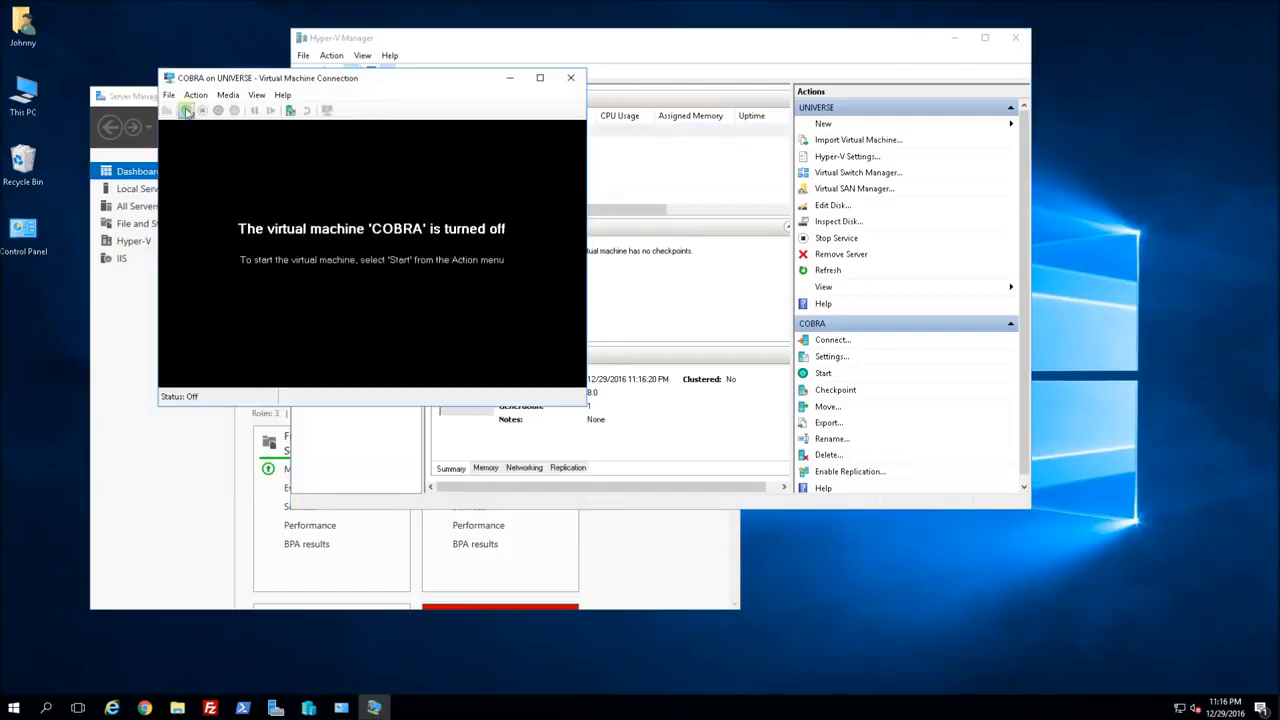
left_click(186, 111)
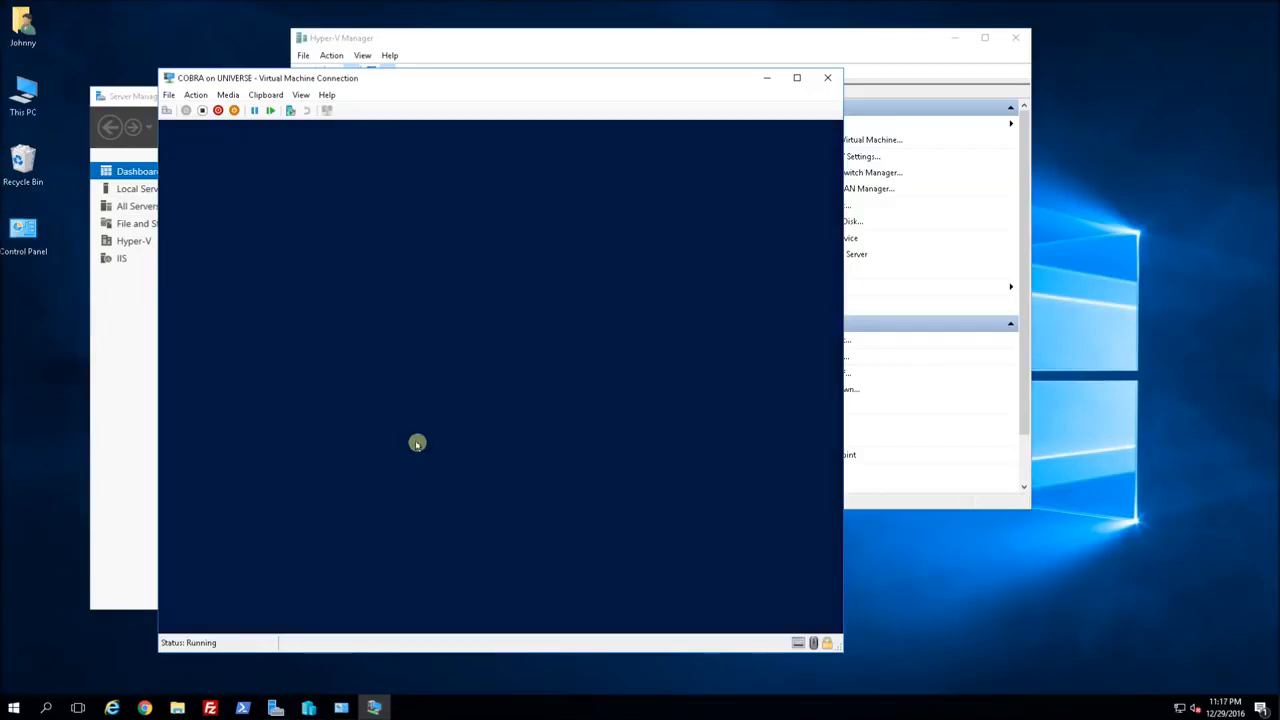
Run a custom install of Windows Server 2016 TP4 Desktop Experience onto the 60 GB Drive 0.
left_click(675, 489)
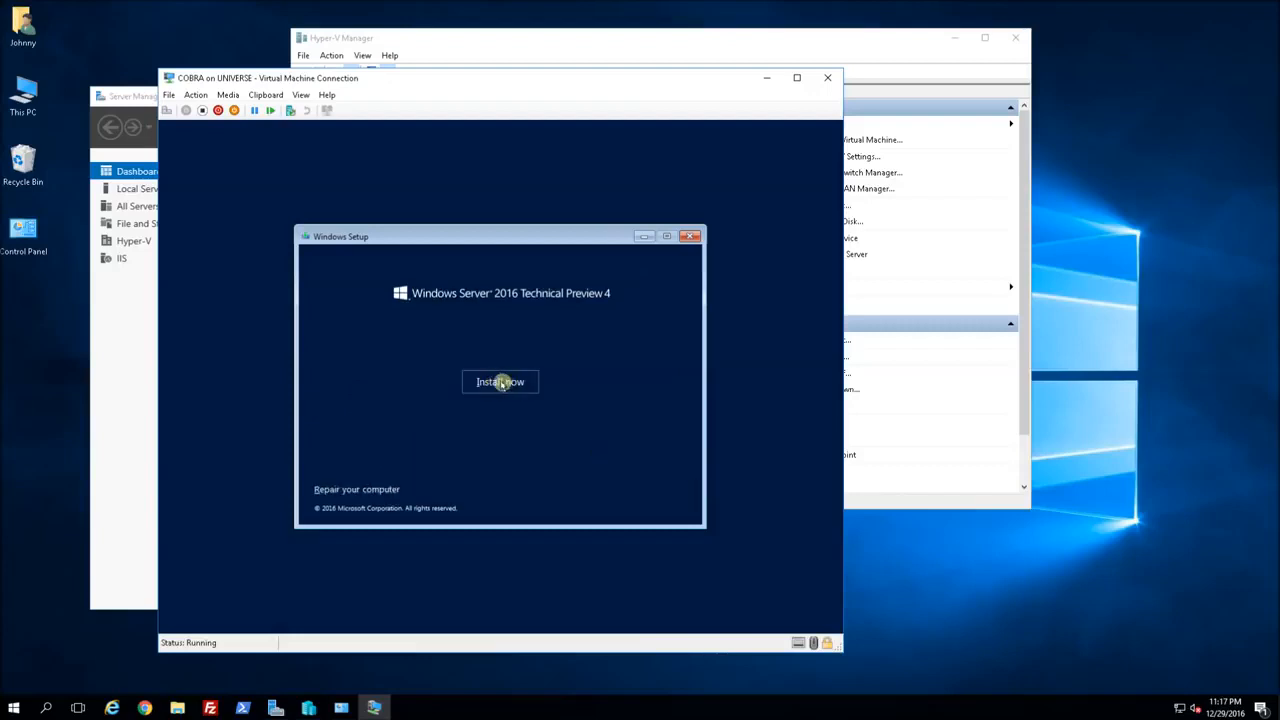
left_click(500, 382)
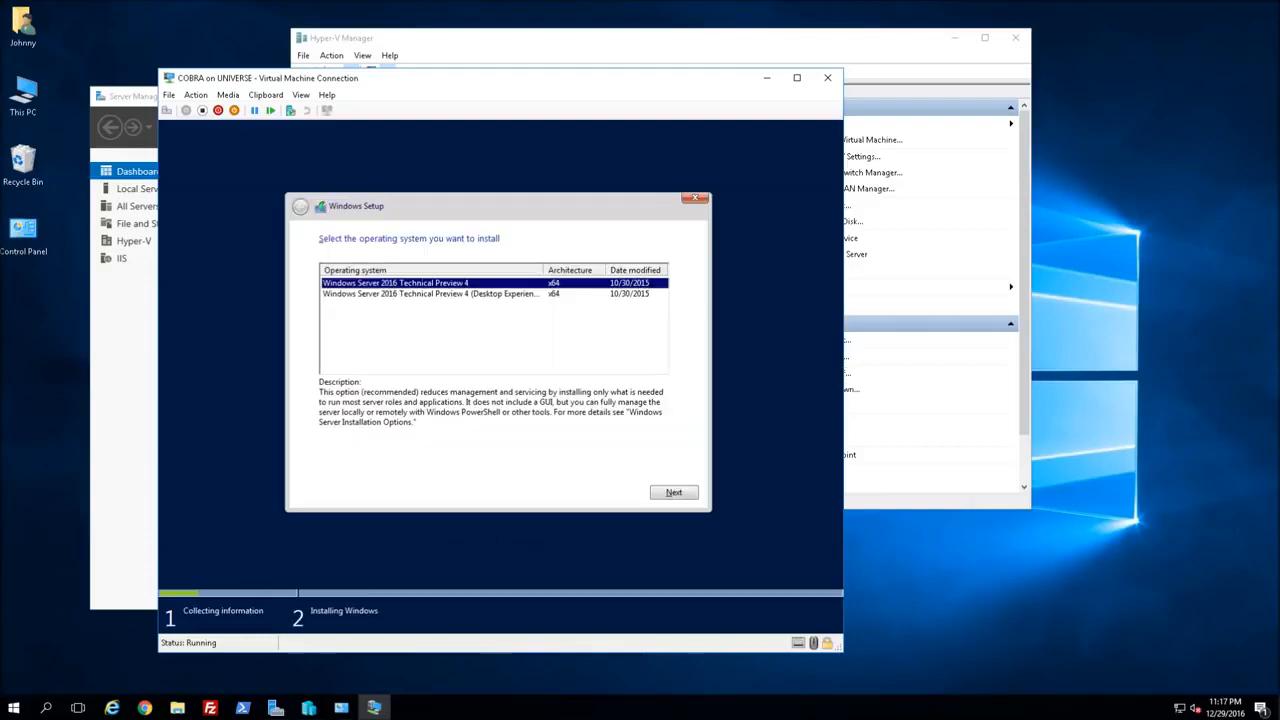
left_click(462, 294)
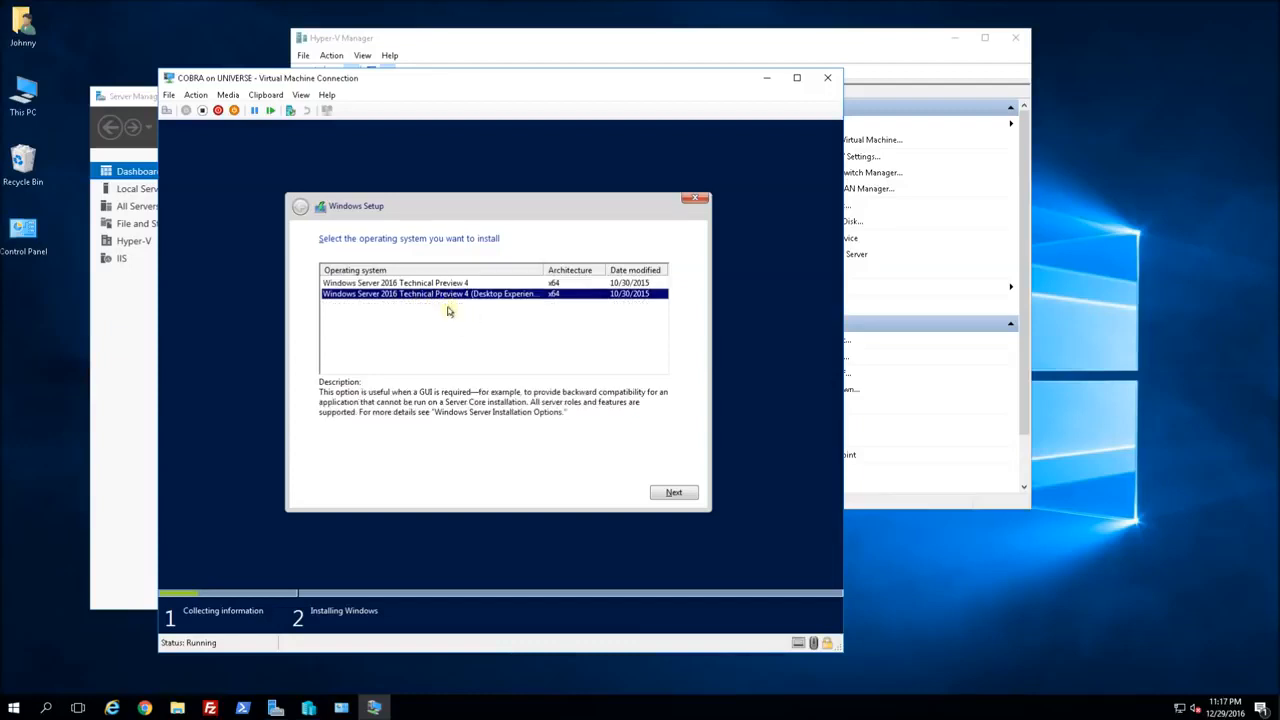
left_click(670, 494)
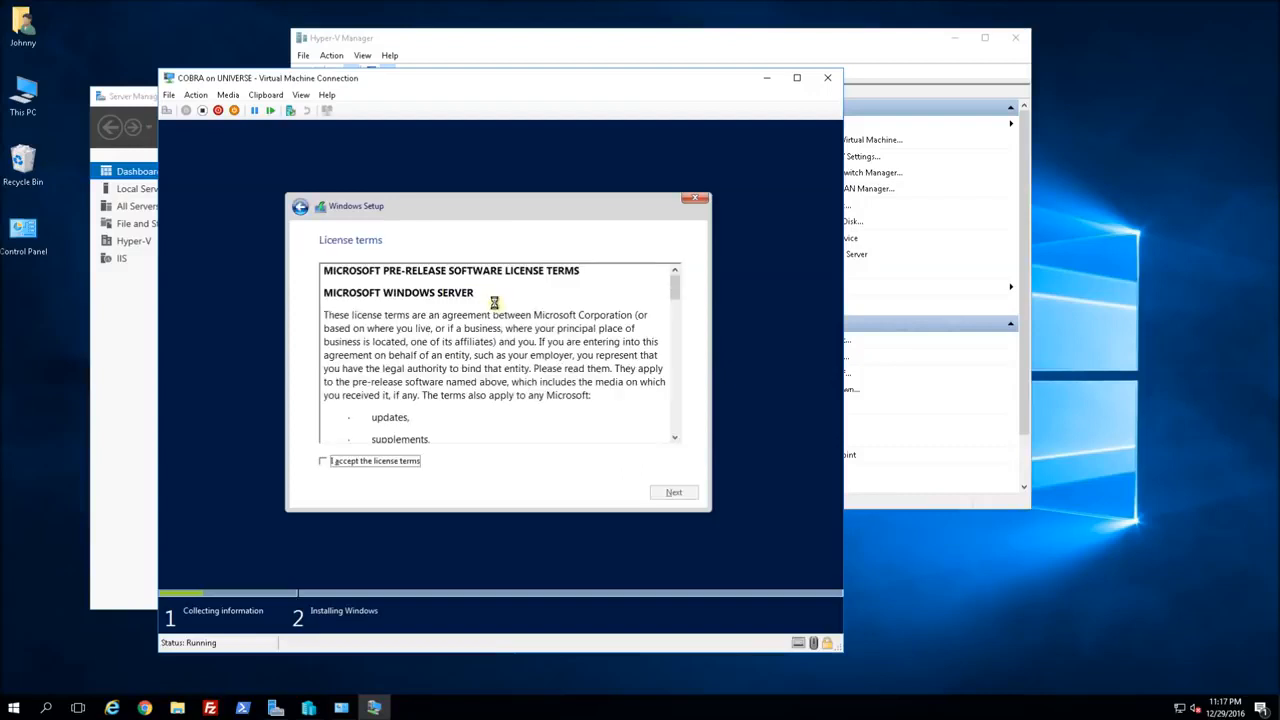
left_click(382, 462)
left_click(668, 493)
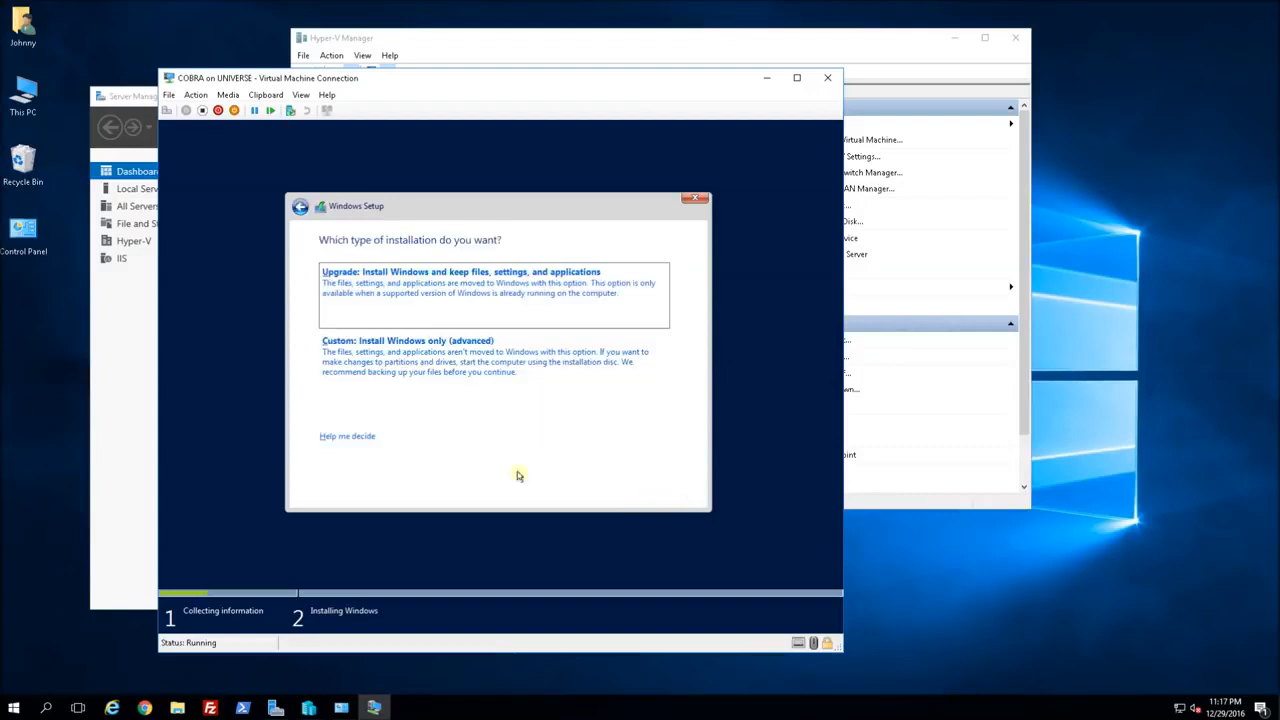
left_click(411, 354)
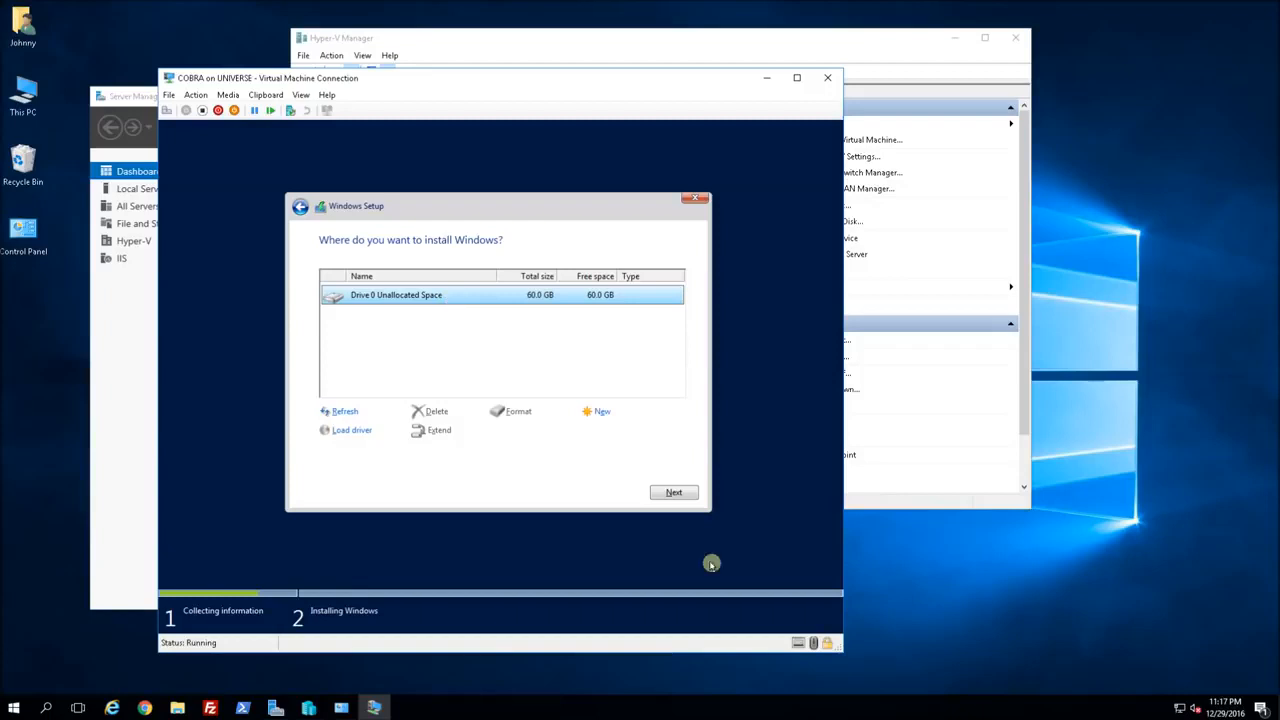
left_click(675, 493)
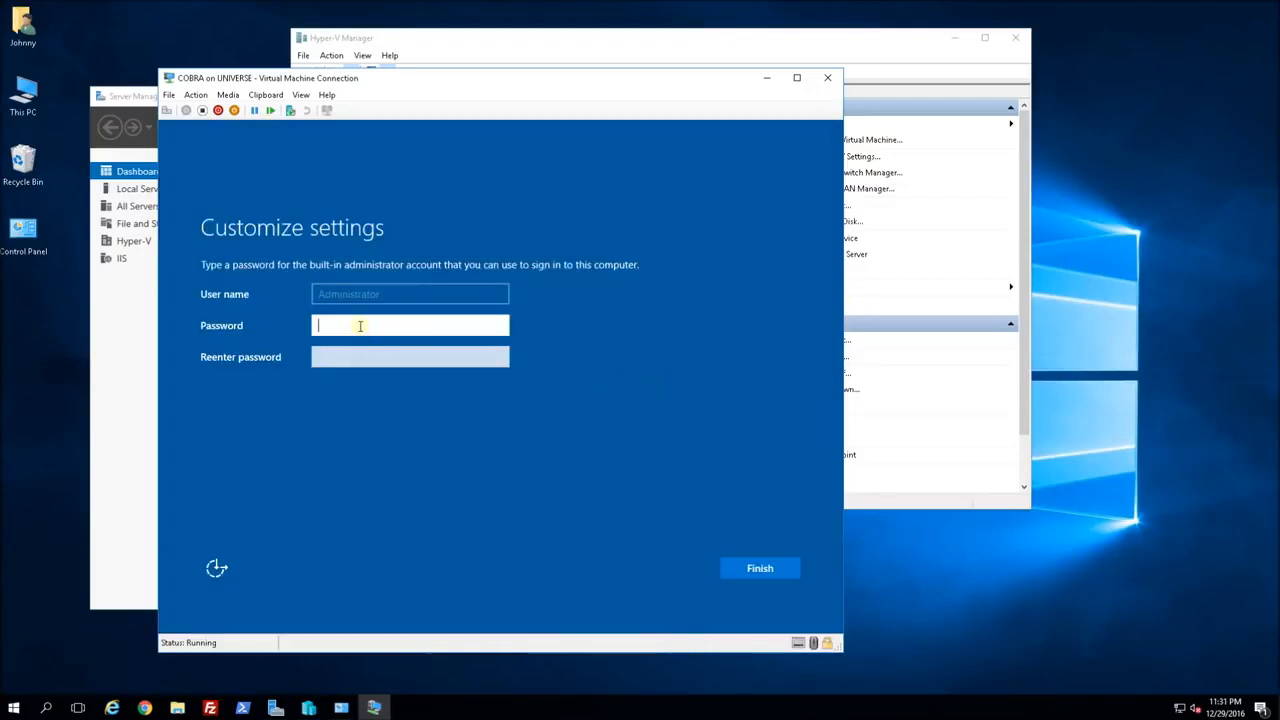
Enter and confirm the built-in Administrator password, then finish setup.
type("●●●●●●●●●●●")
key("Tab")
type("●●●●●●●●●●●")
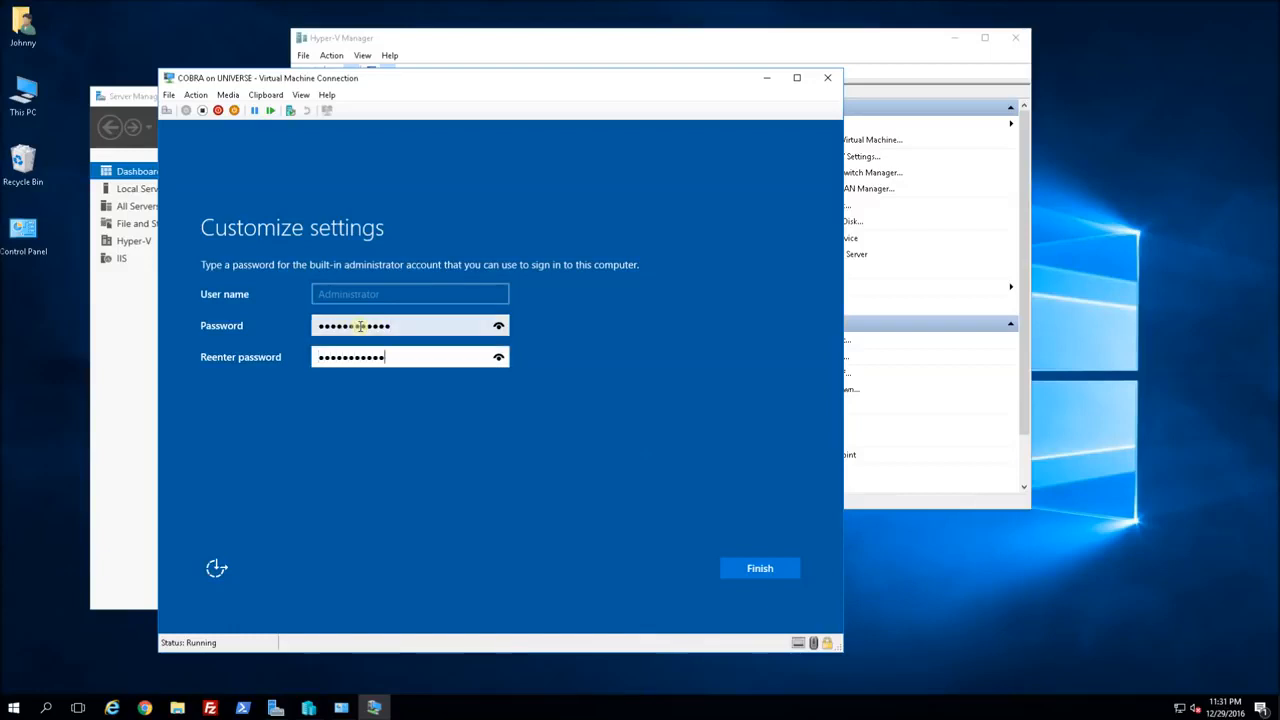
left_click(748, 569)
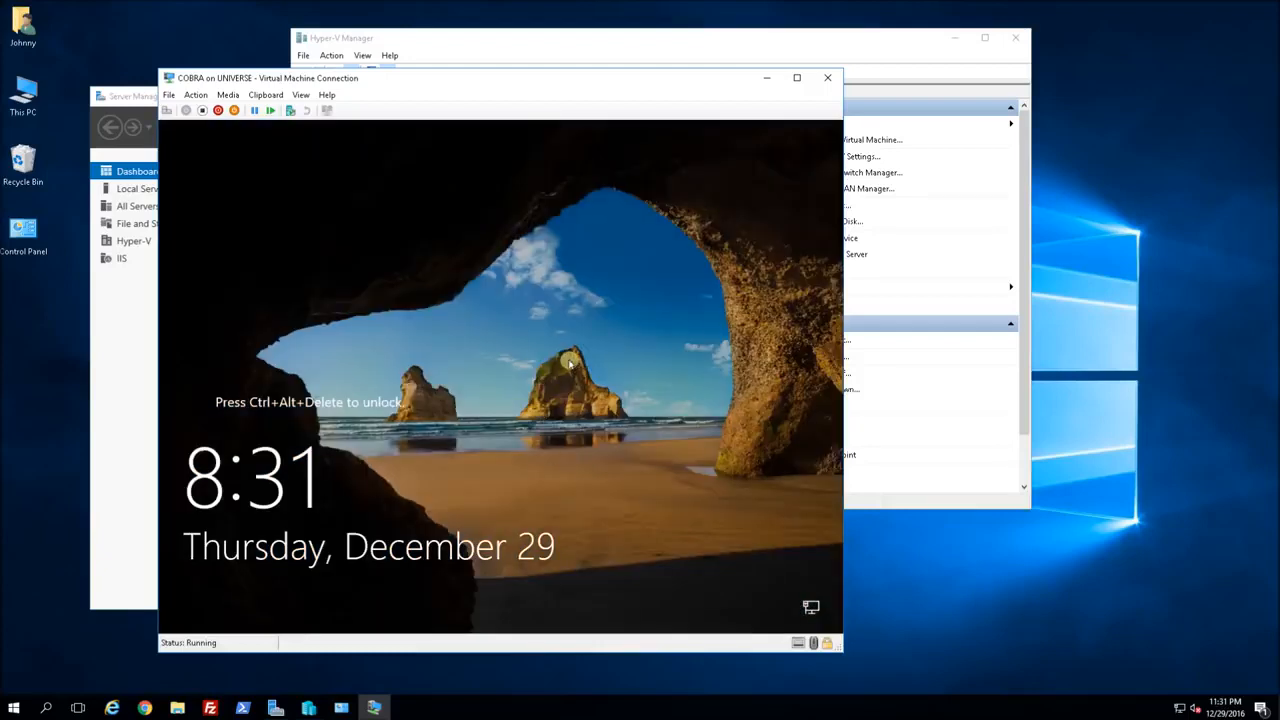
Send Ctrl+Alt+Delete to COBRA and sign in as Administrator with the account password.
left_click(195, 96)
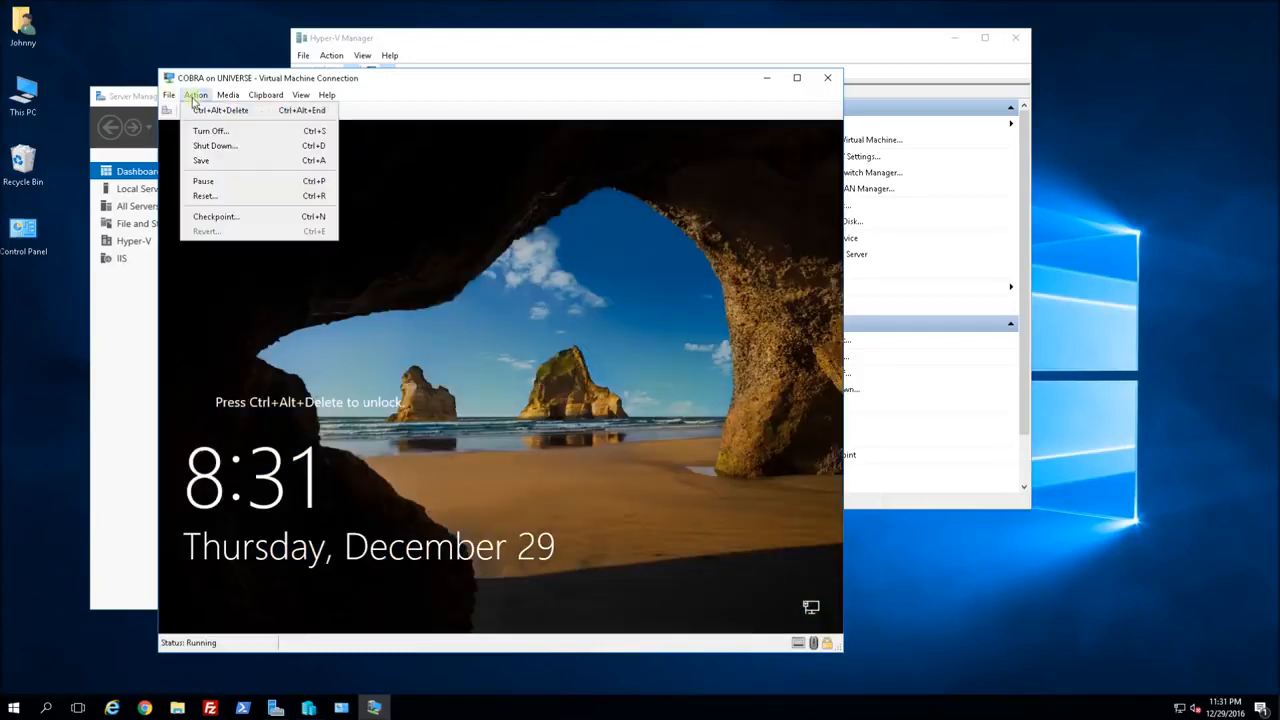
left_click(215, 110)
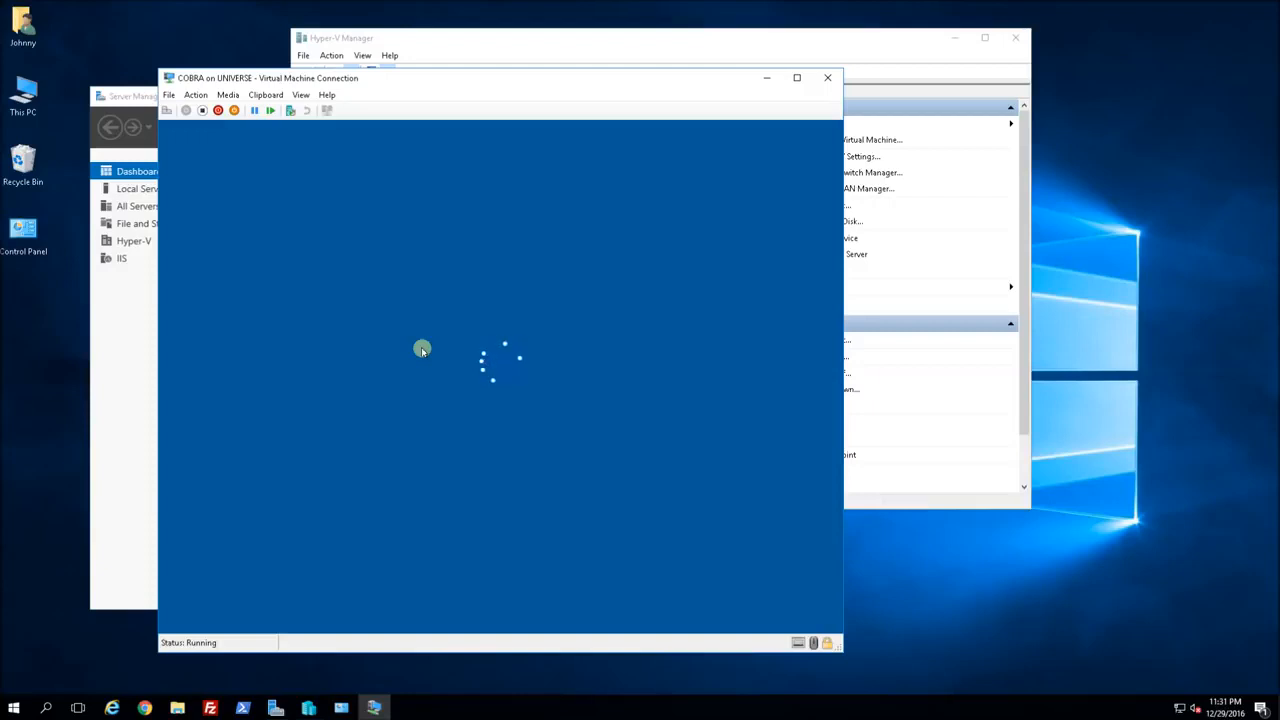
left_click(449, 436)
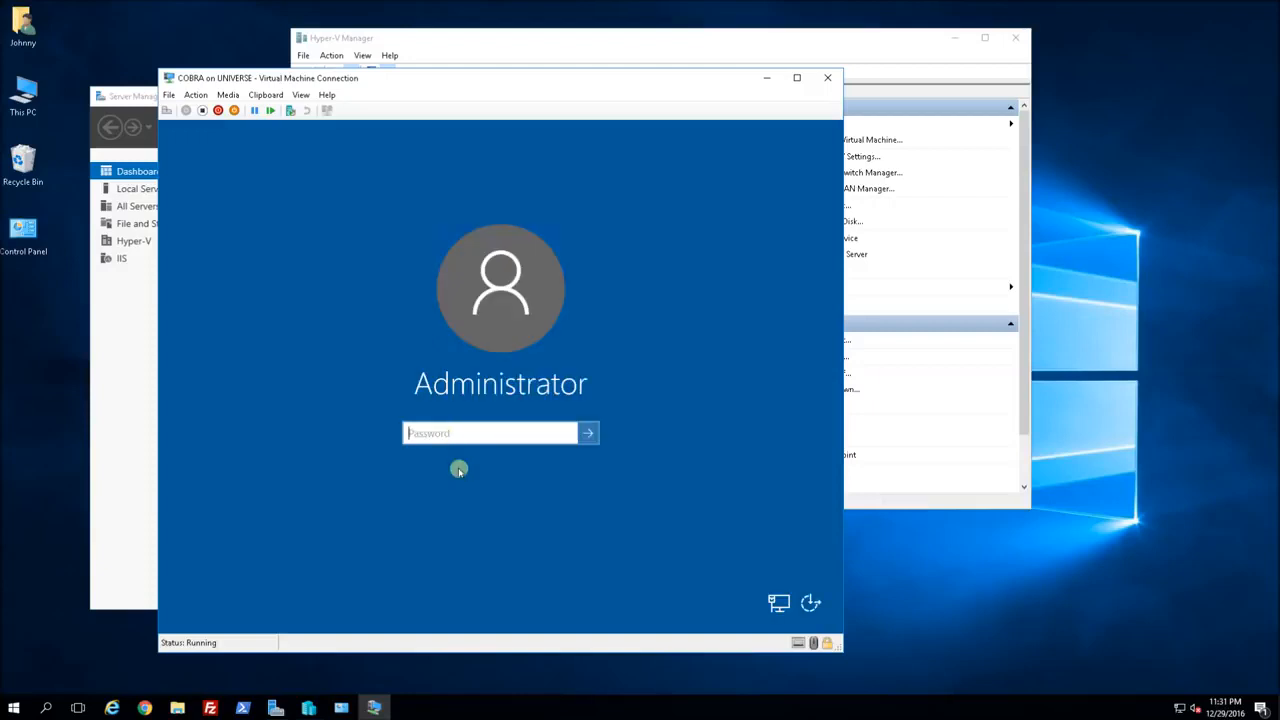
type("********")
key("BackSpace")
key("BackSpace")
key("BackSpace")
key("BackSpace")
key("BackSpace")
key("BackSpace")
key("BackSpace")
key("BackSpace")
type("************")
key("Return")
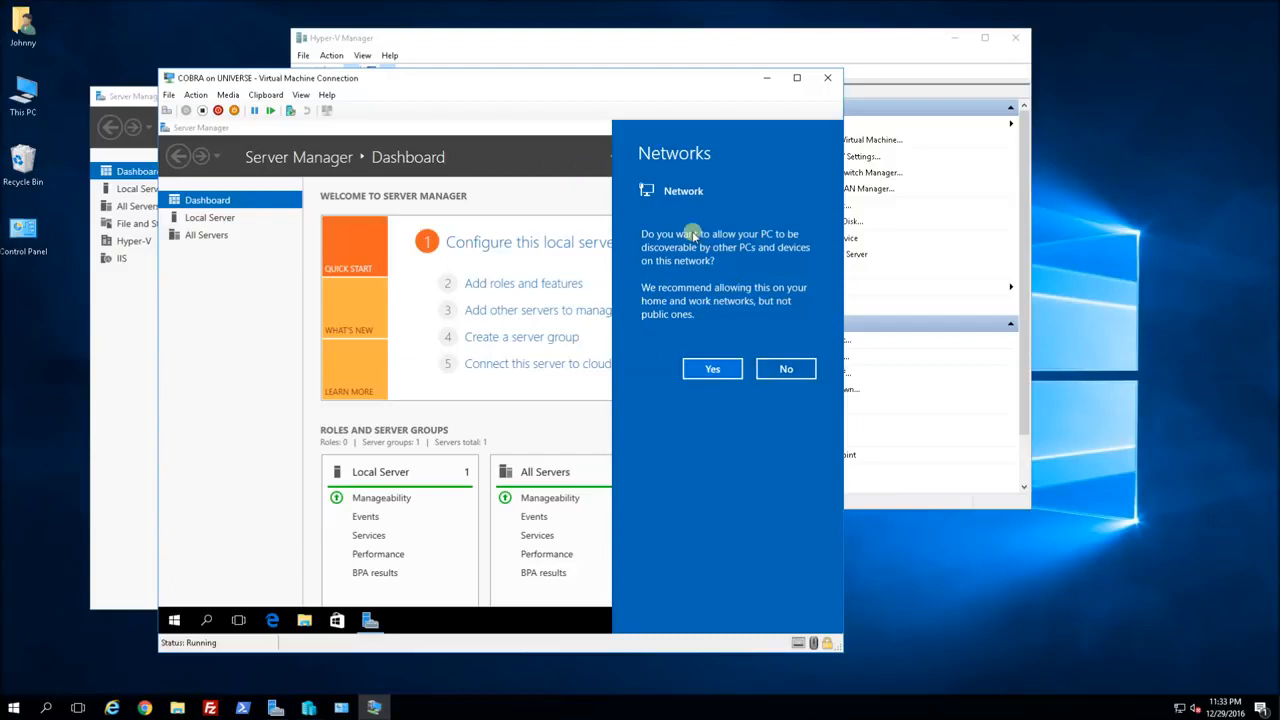
Answer No to network discoverability and open Network and Sharing Center from the tray icon.
left_click(786, 370)
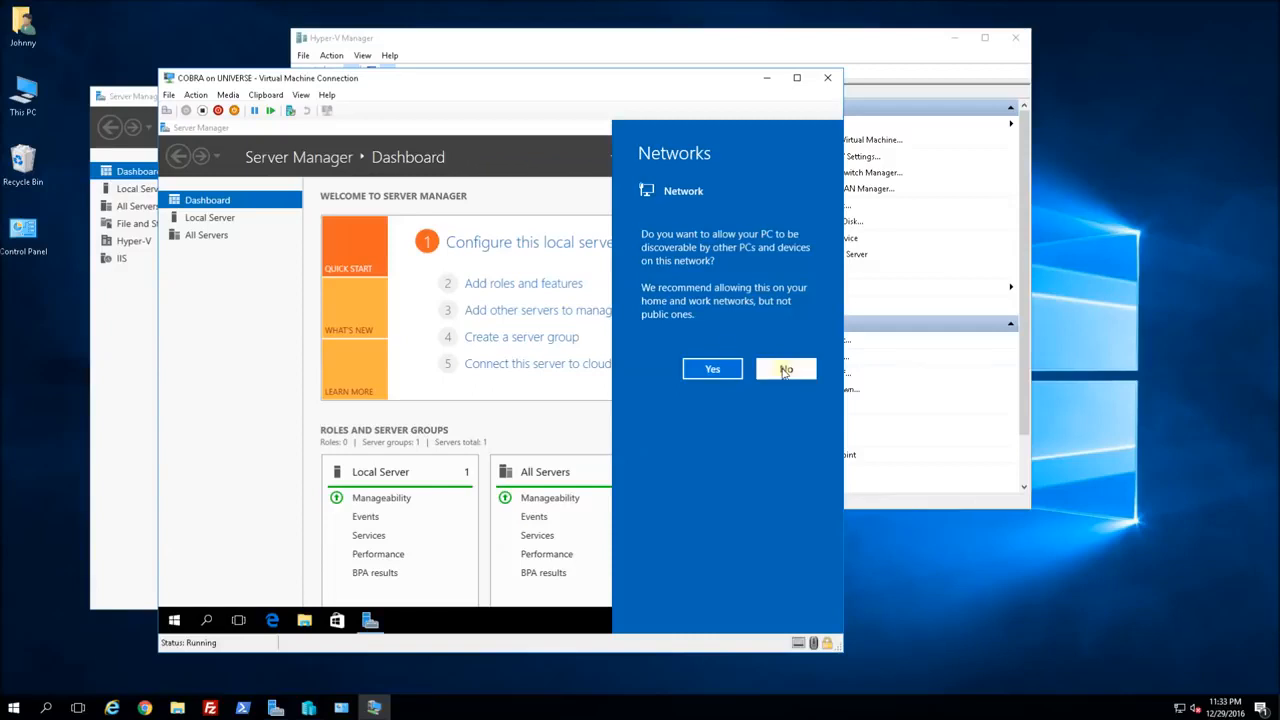
left_click(786, 370)
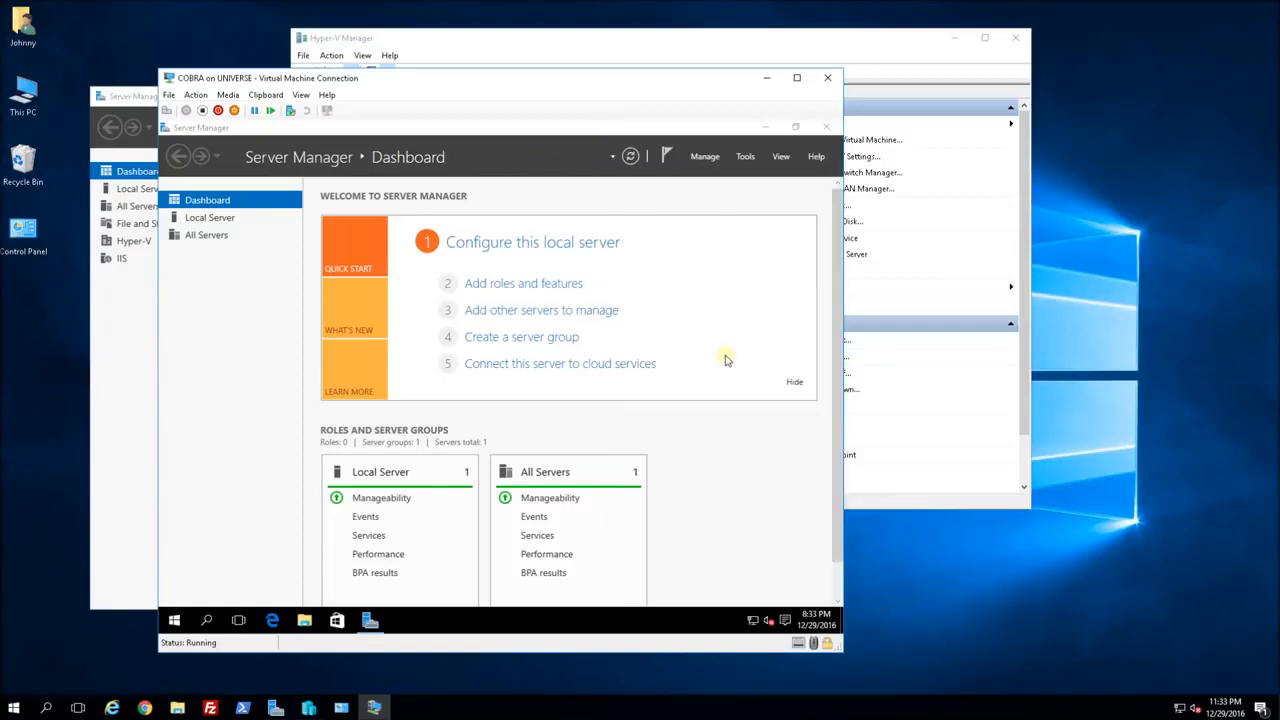
left_click(753, 623)
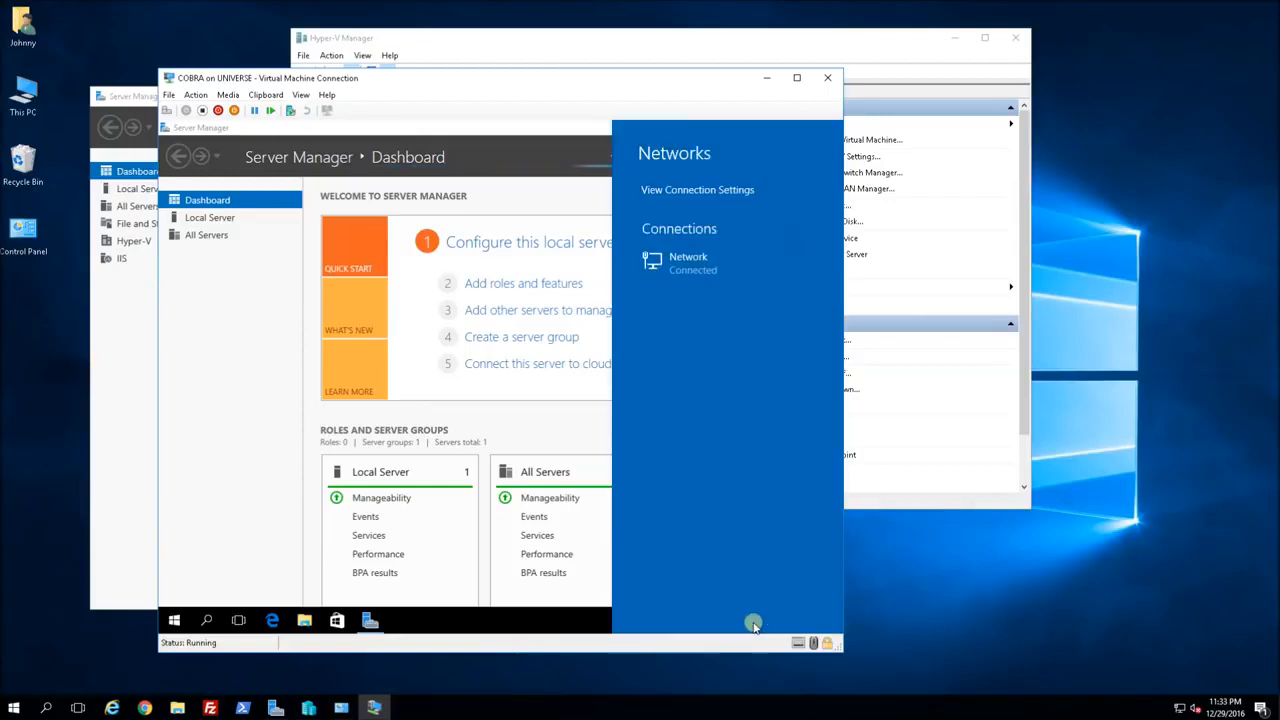
left_click(677, 187)
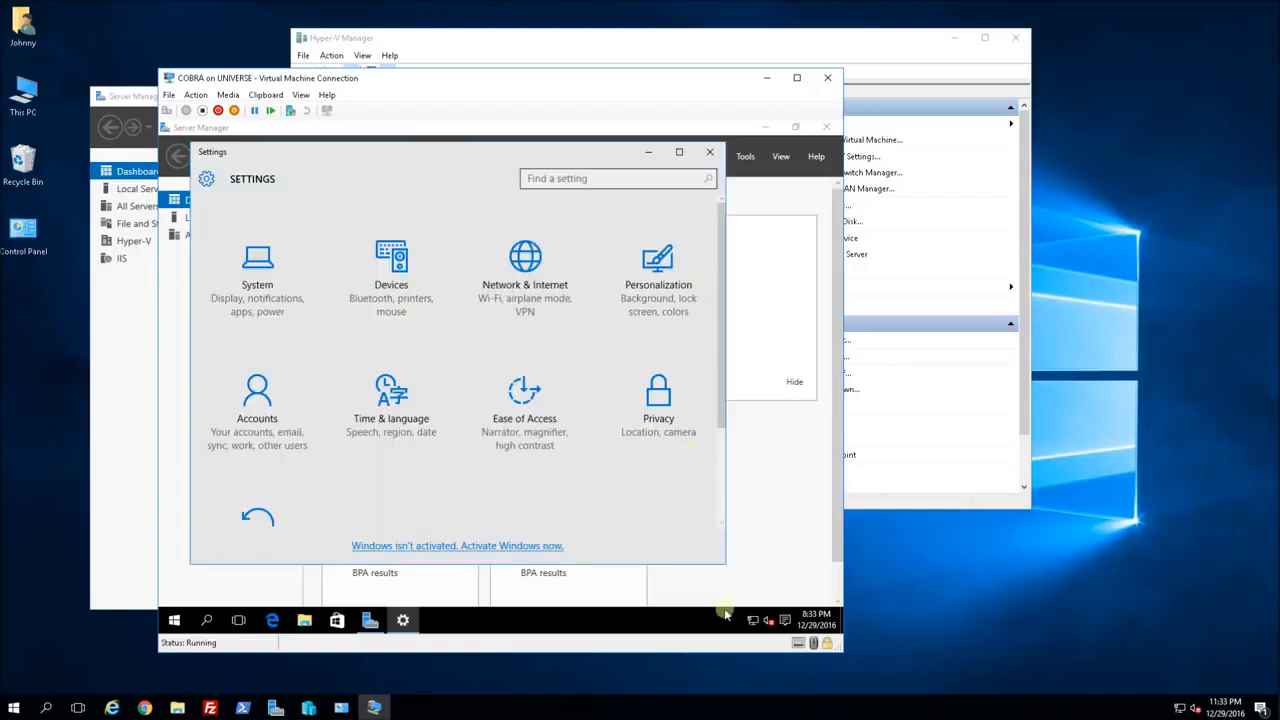
right_click(752, 624)
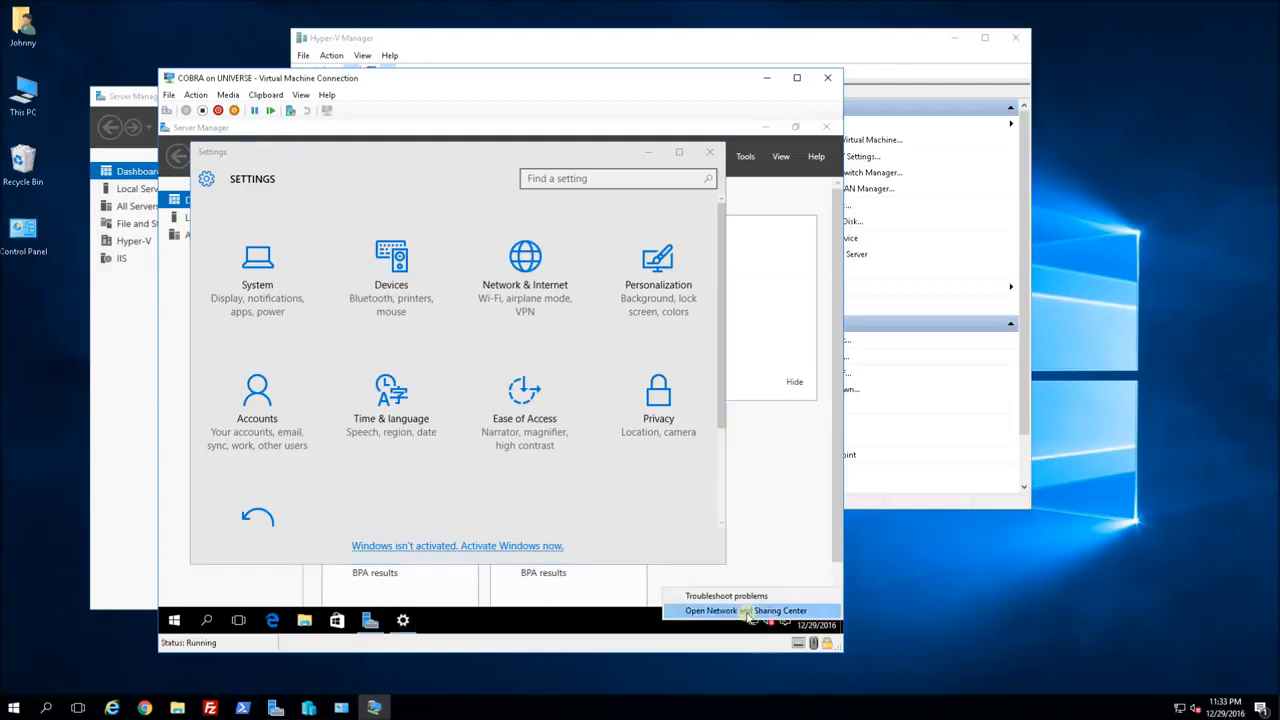
left_click(750, 619)
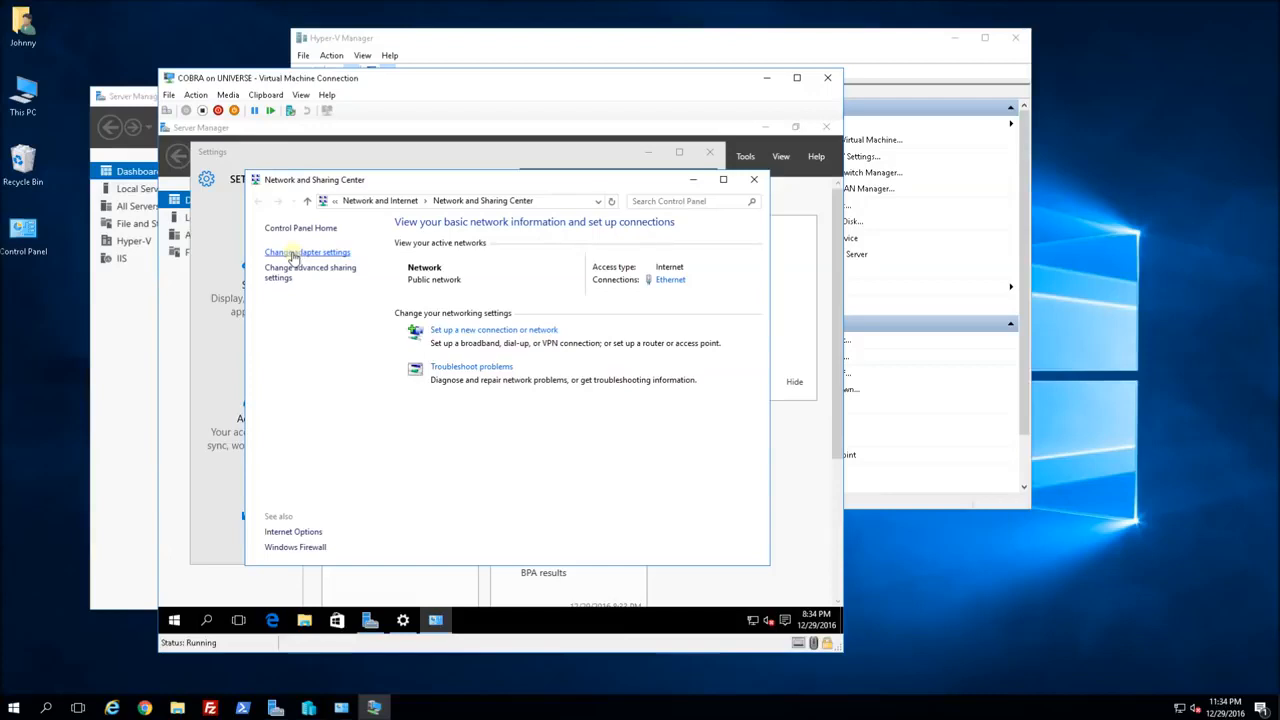
Open the IPv4 properties of the VM's Ethernet adapter.
left_click(293, 254)
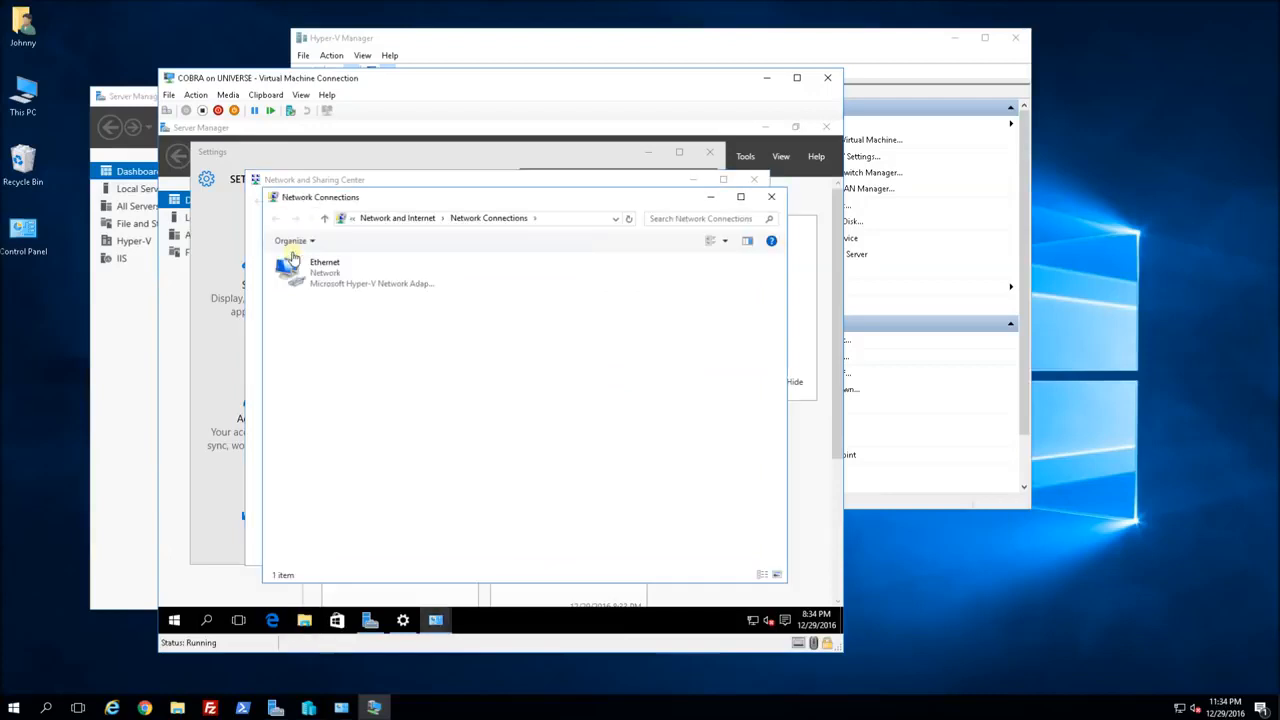
left_click(325, 278)
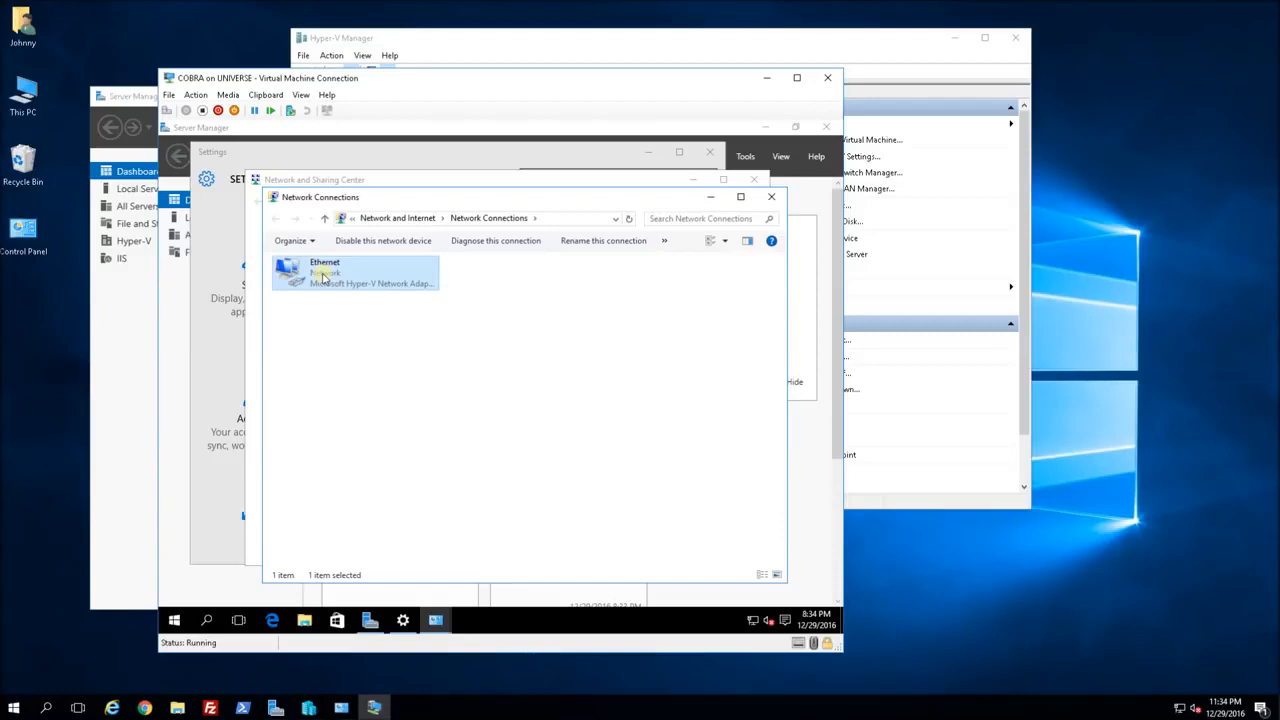
right_click(324, 278)
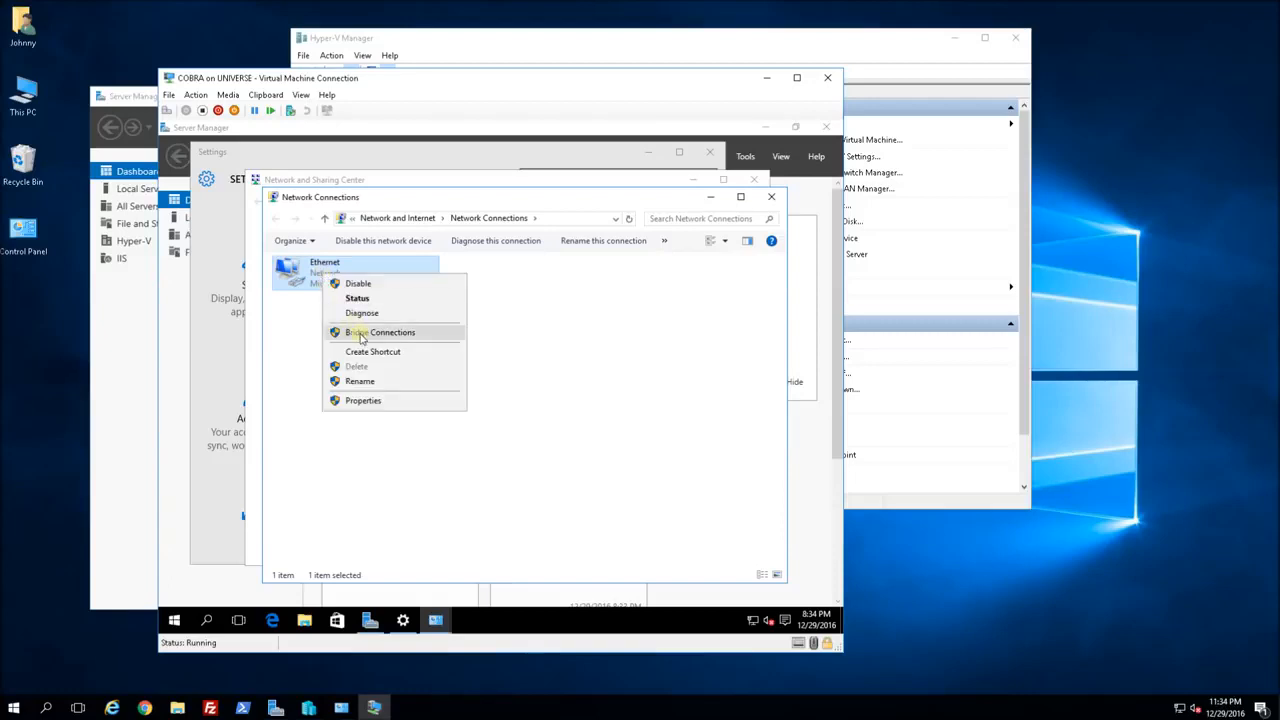
left_click(368, 401)
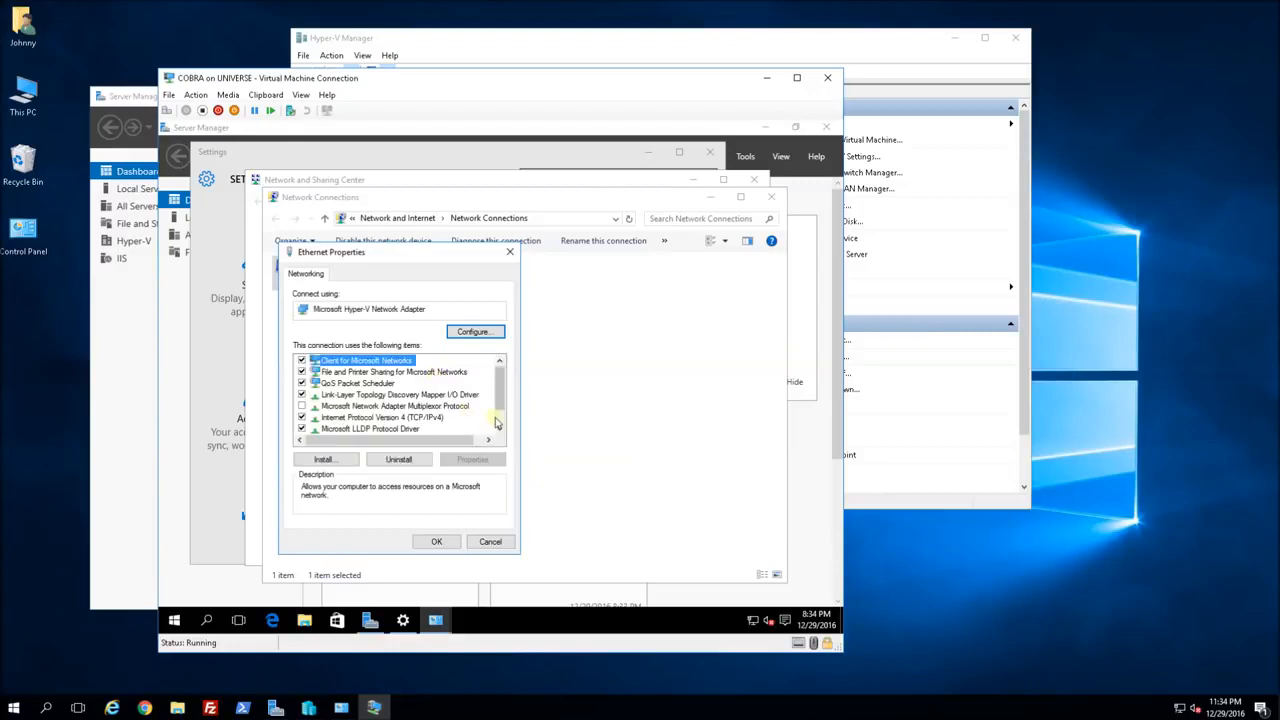
double_click(415, 418)
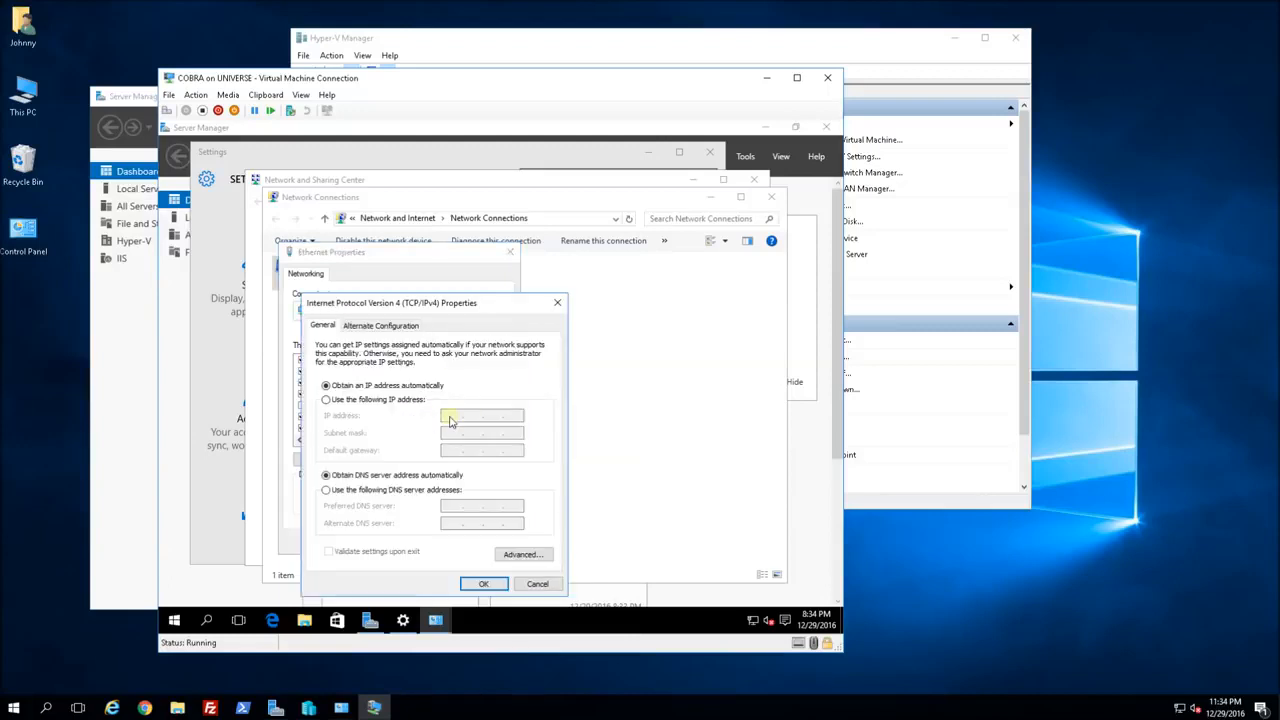
Assign static IP 192.168.88.150, mask 255.255.255.0, gateway 192.168.88.1, and a preferred DNS server.
left_click(372, 401)
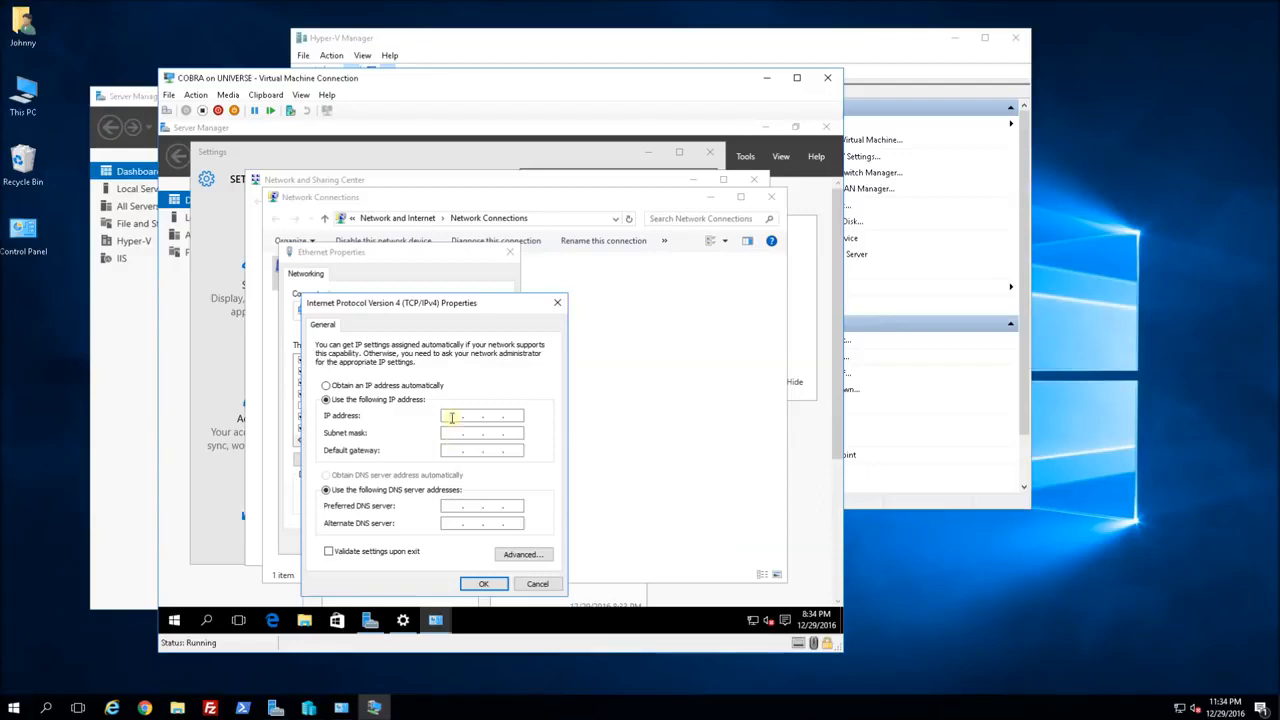
type("19")
type("2 . ")
type("168 . ")
type("111")
key("BackSpace")
key("BackSpace")
key("BackSpace")
key("BackSpace")
type("88.11120")
key("BackSpace")
key("BackSpace")
type("50")
key("Tab")
key("Tab")
type("192 . 168 . 88 .")
left_click(480, 503)
type("192")
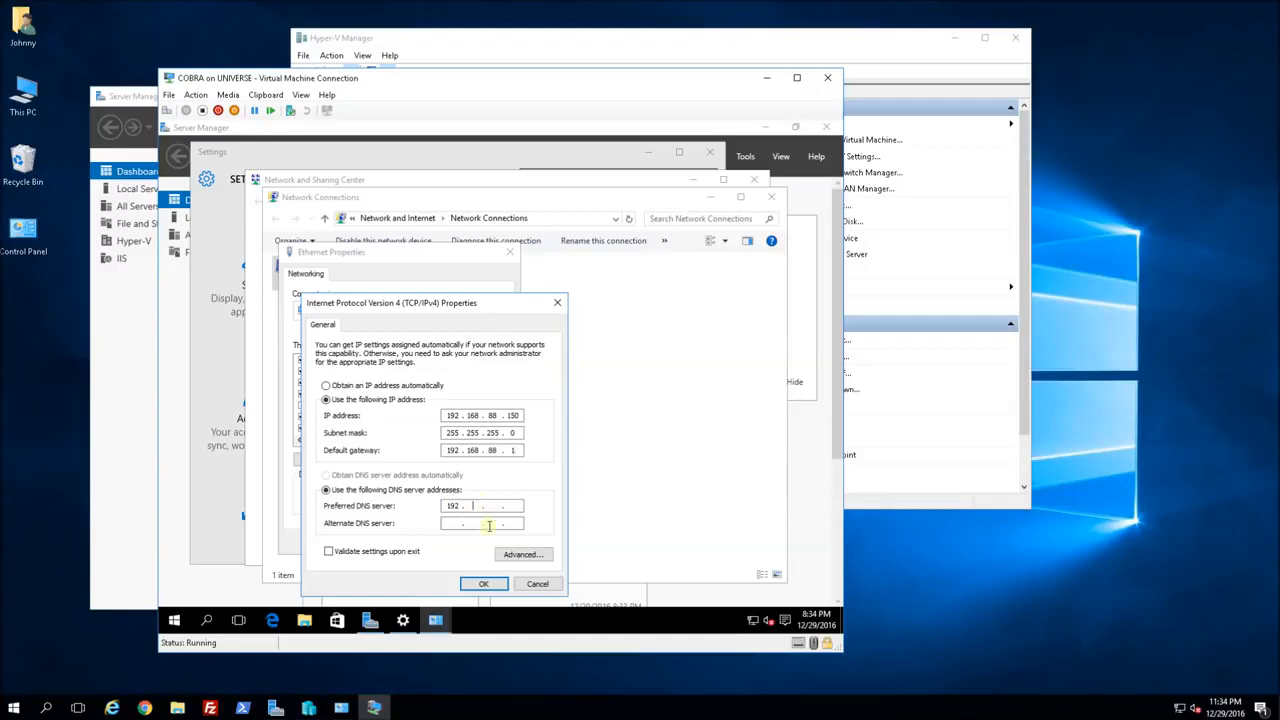
type("16888.1")
left_click(480, 584)
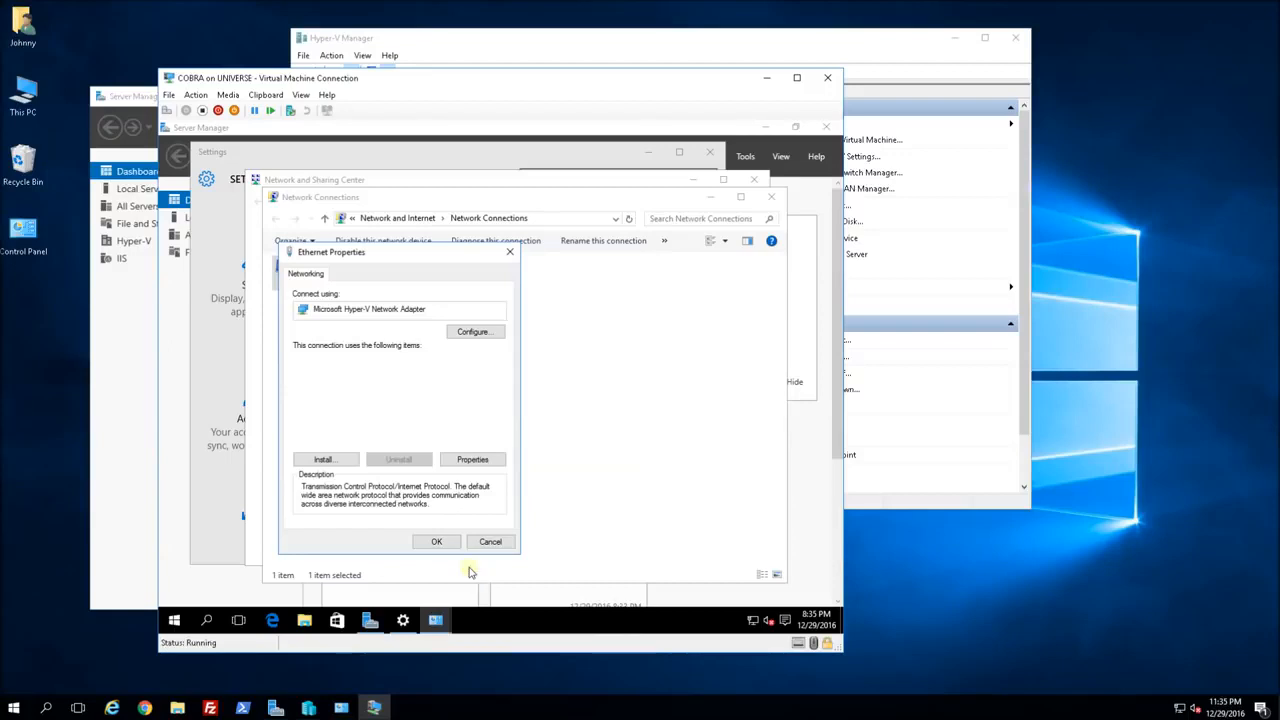
left_click(437, 541)
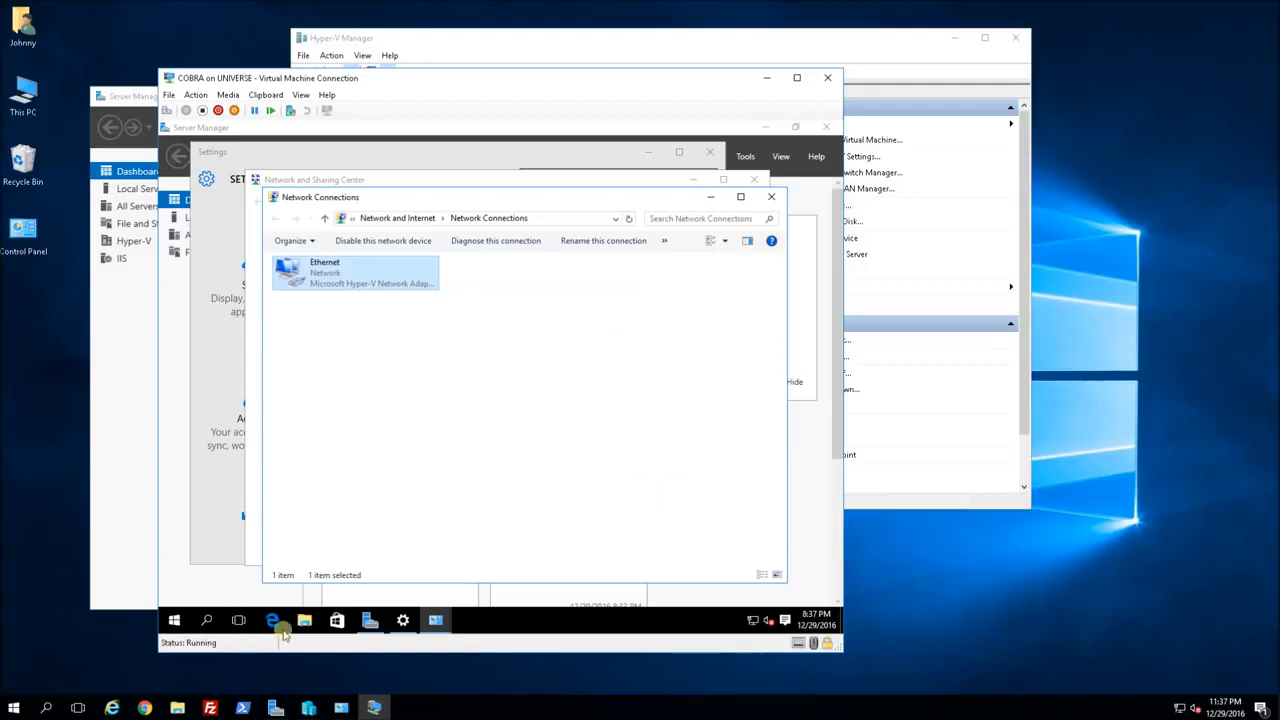
Open Advanced system settings from This PC's properties in File Explorer.
left_click(172, 621)
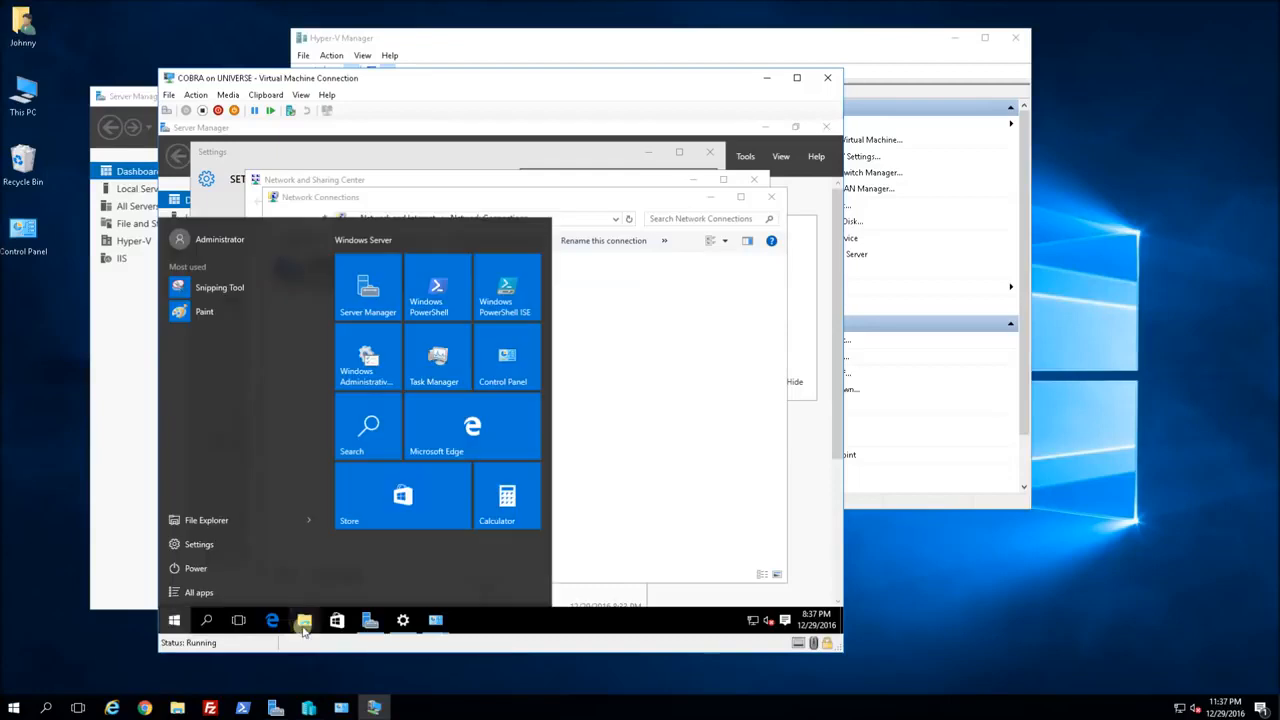
left_click(302, 622)
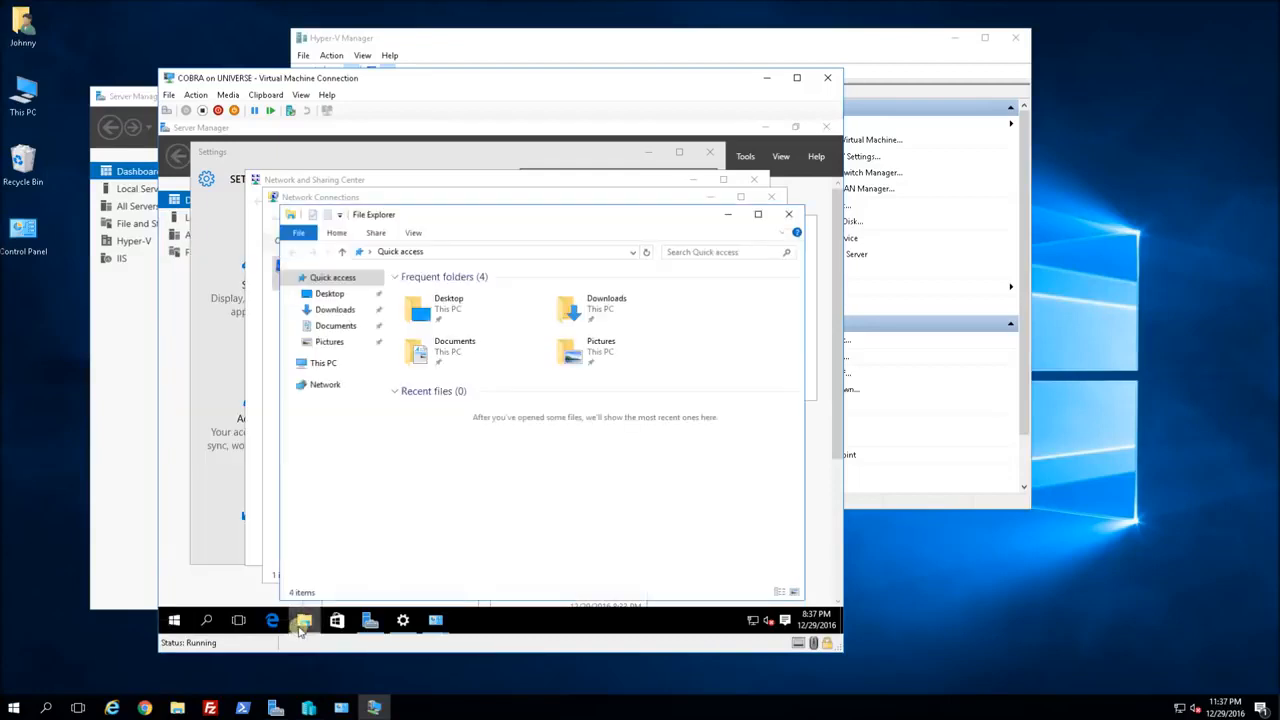
right_click(322, 363)
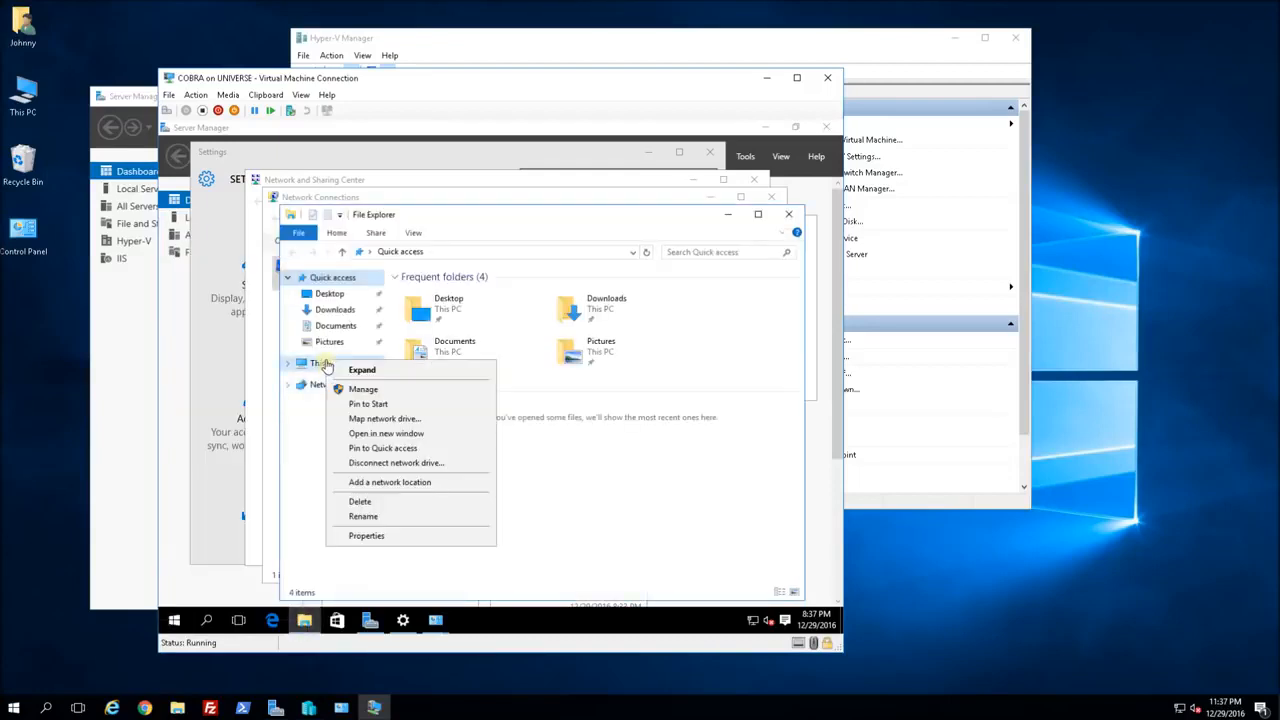
left_click(394, 534)
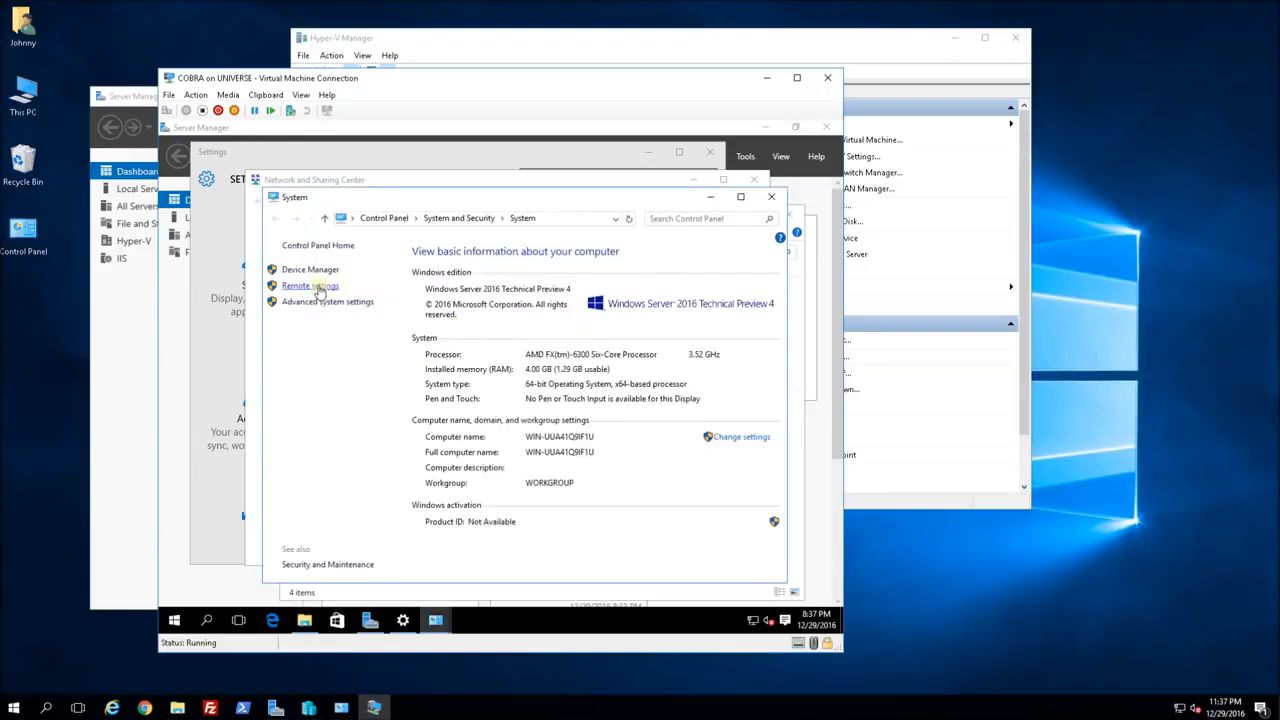
left_click(305, 270)
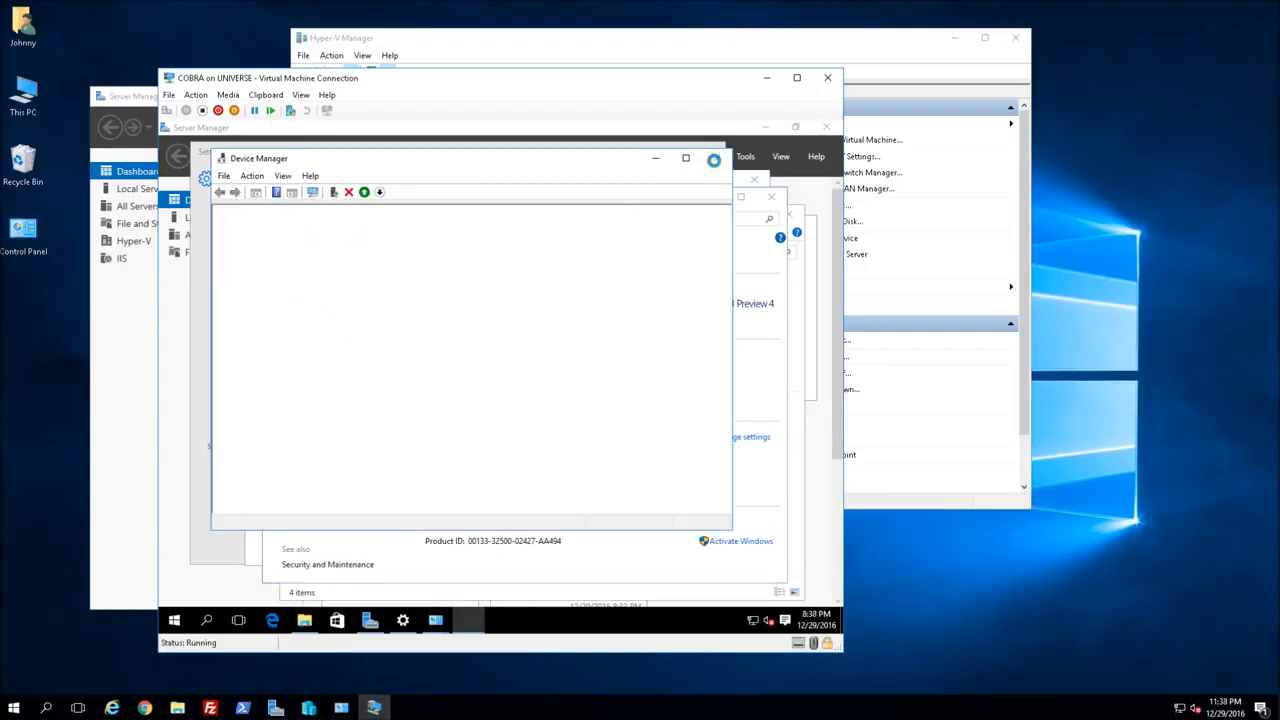
left_click(768, 341)
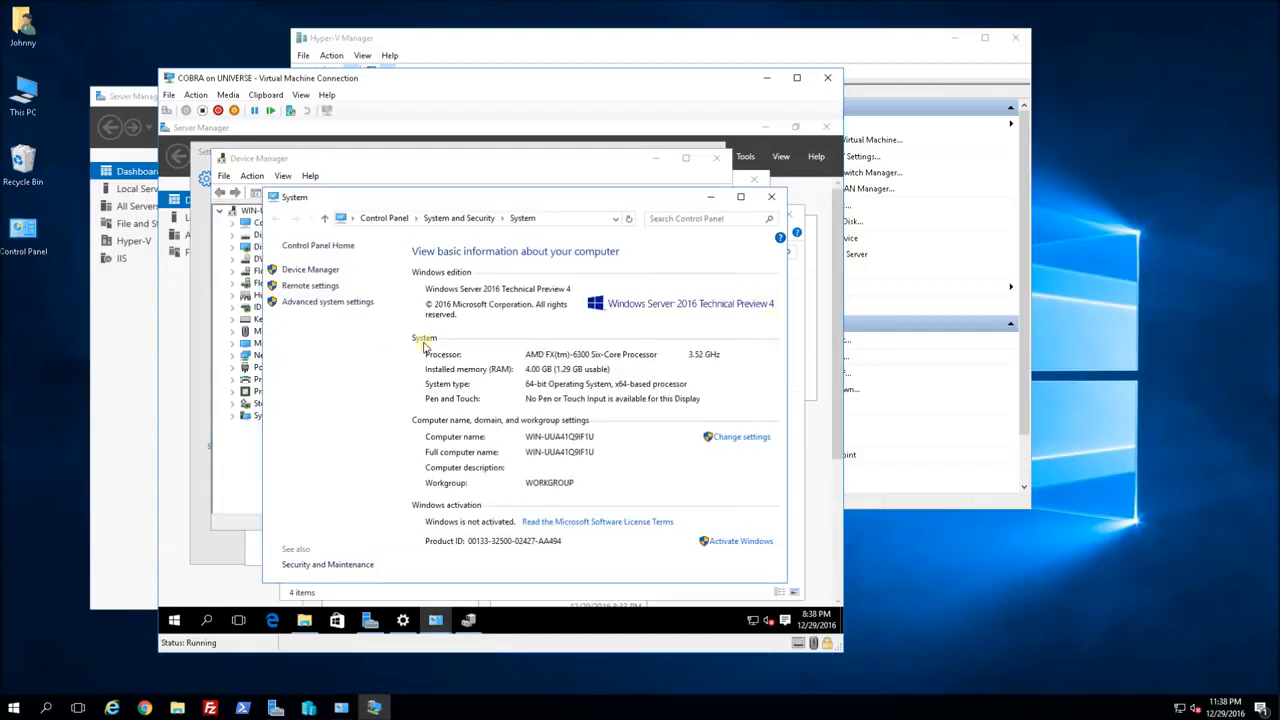
left_click(328, 303)
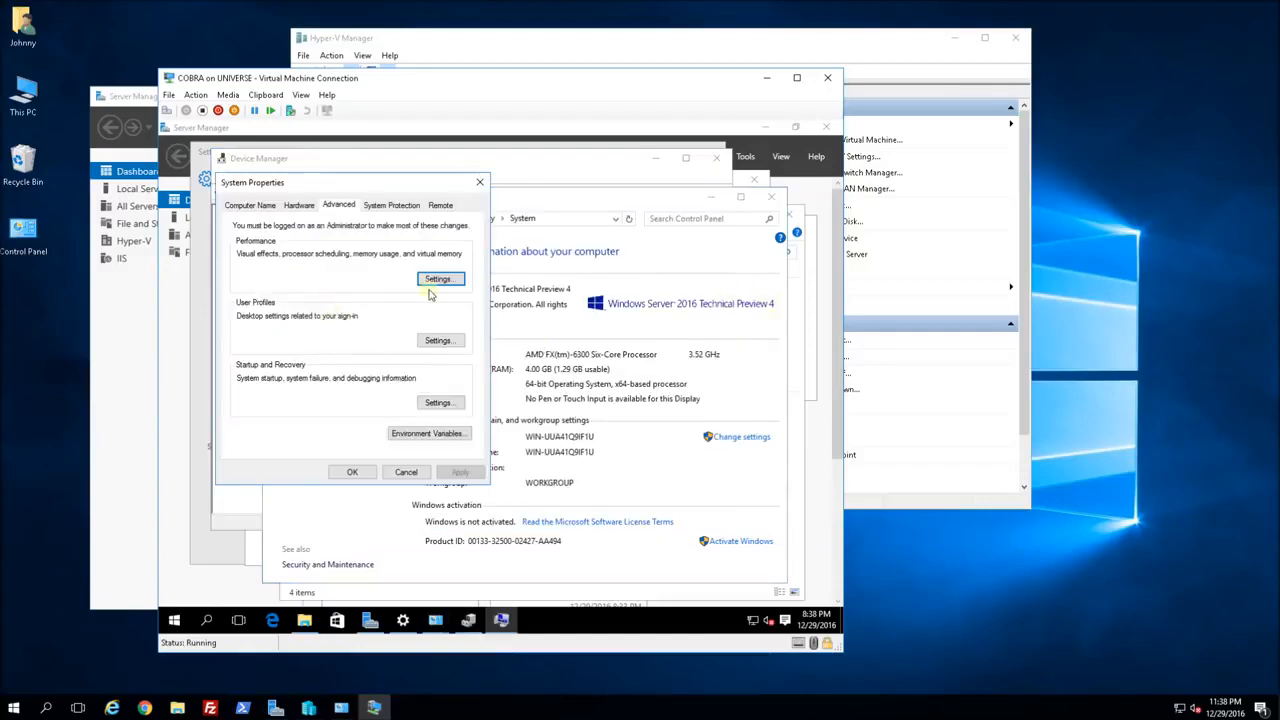
On the Remote tab, allow remote connections, untick Network Level Authentication, and apply.
left_click(440, 206)
left_click(285, 380)
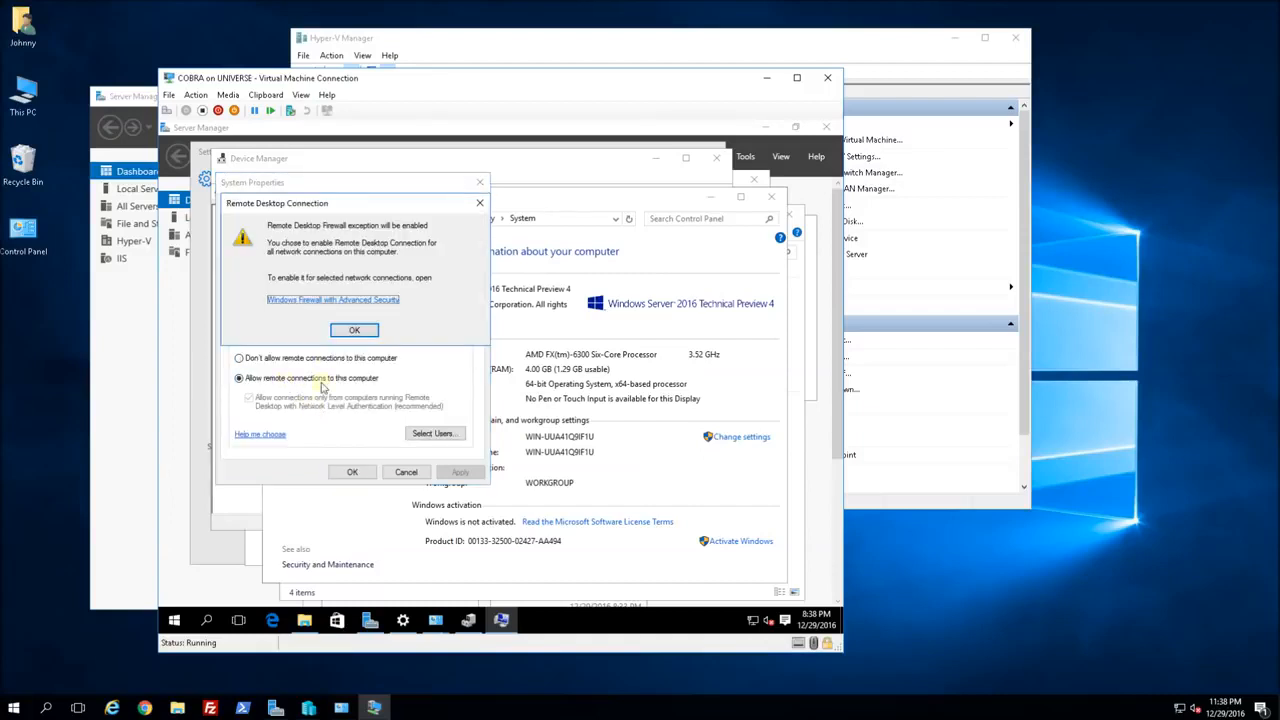
left_click(361, 333)
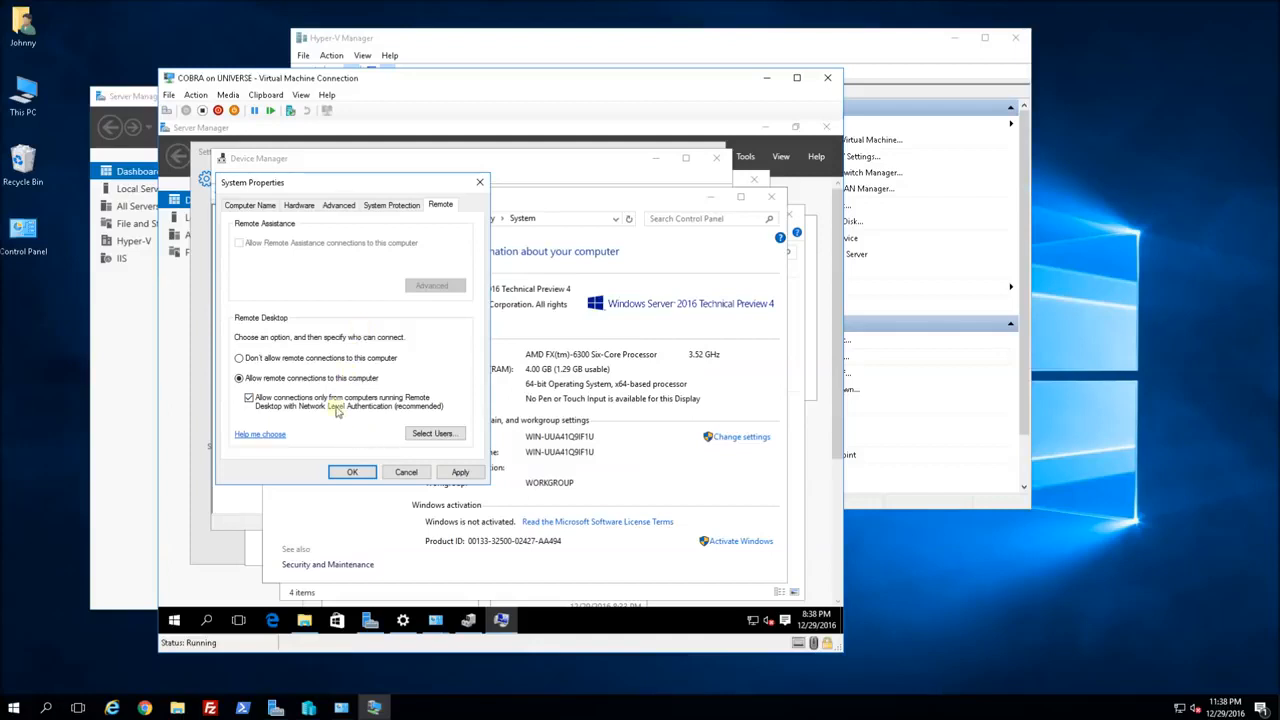
left_click(460, 473)
left_click(249, 398)
left_click(462, 477)
left_click(352, 474)
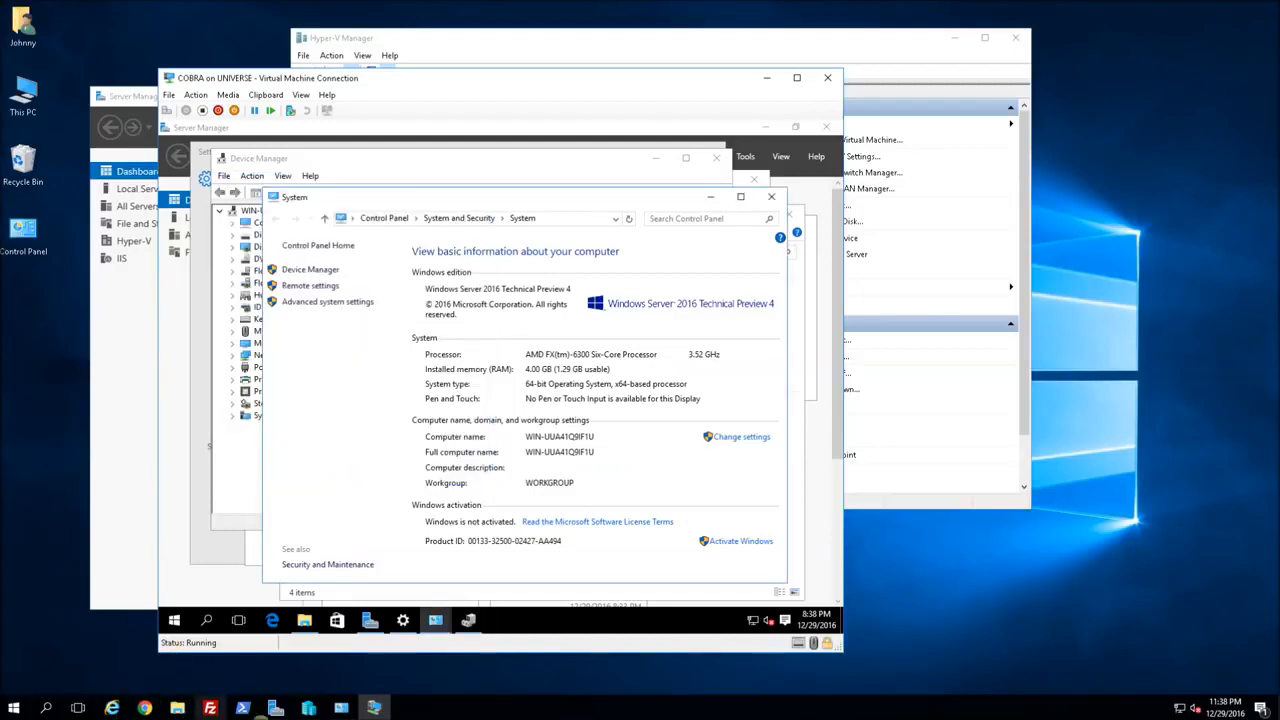
Launch Remote Desktop Connection by running mstsc from a host PowerShell window.
left_click(240, 708)
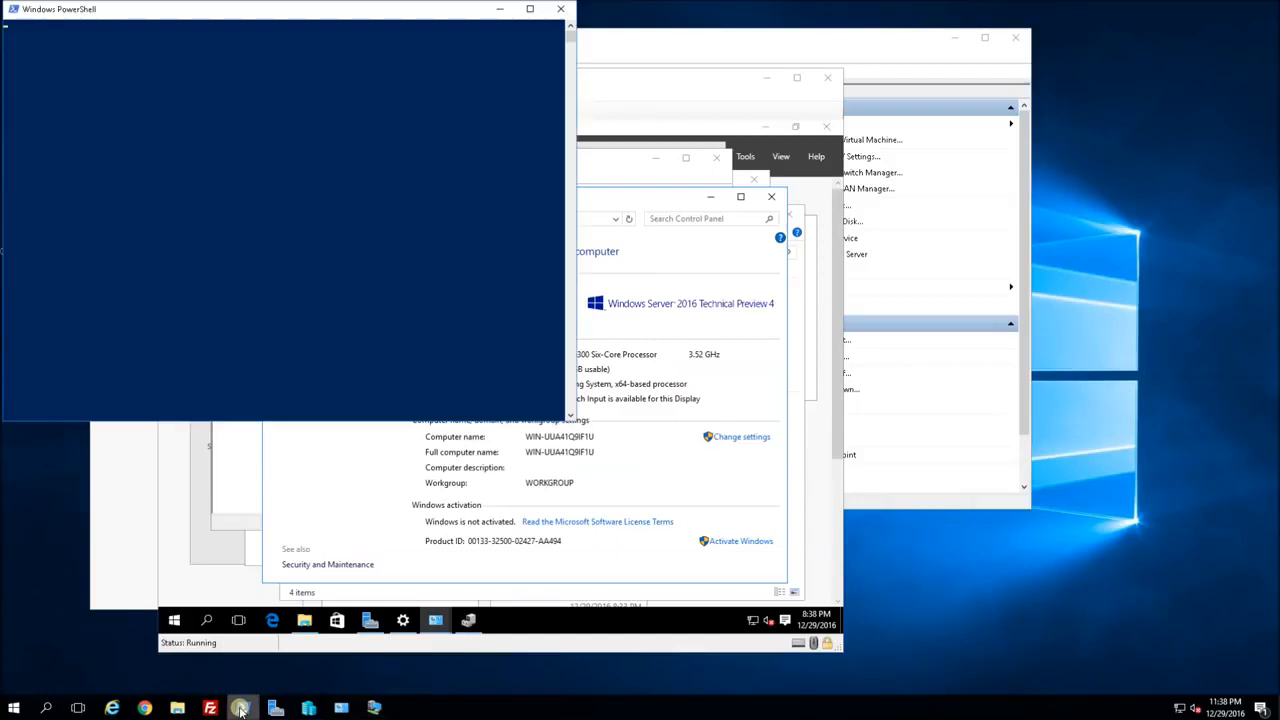
left_click_drag(224, 14, 228, 58)
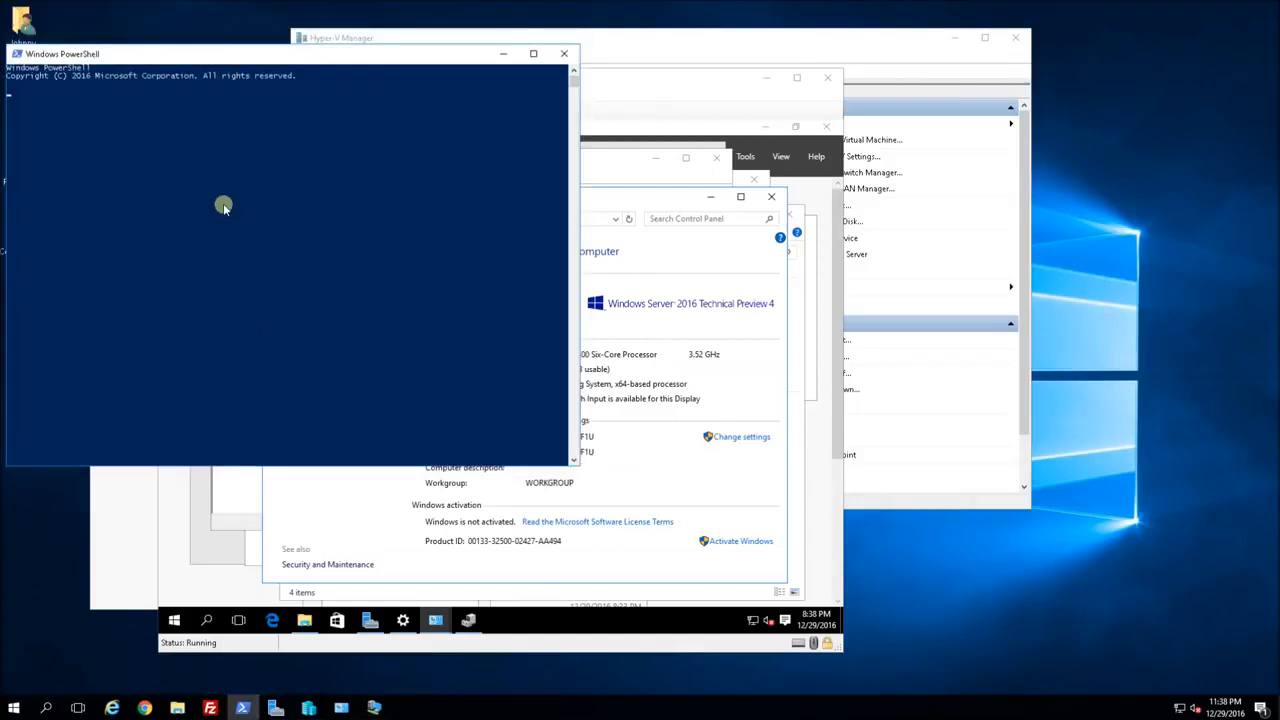
type("tsts")
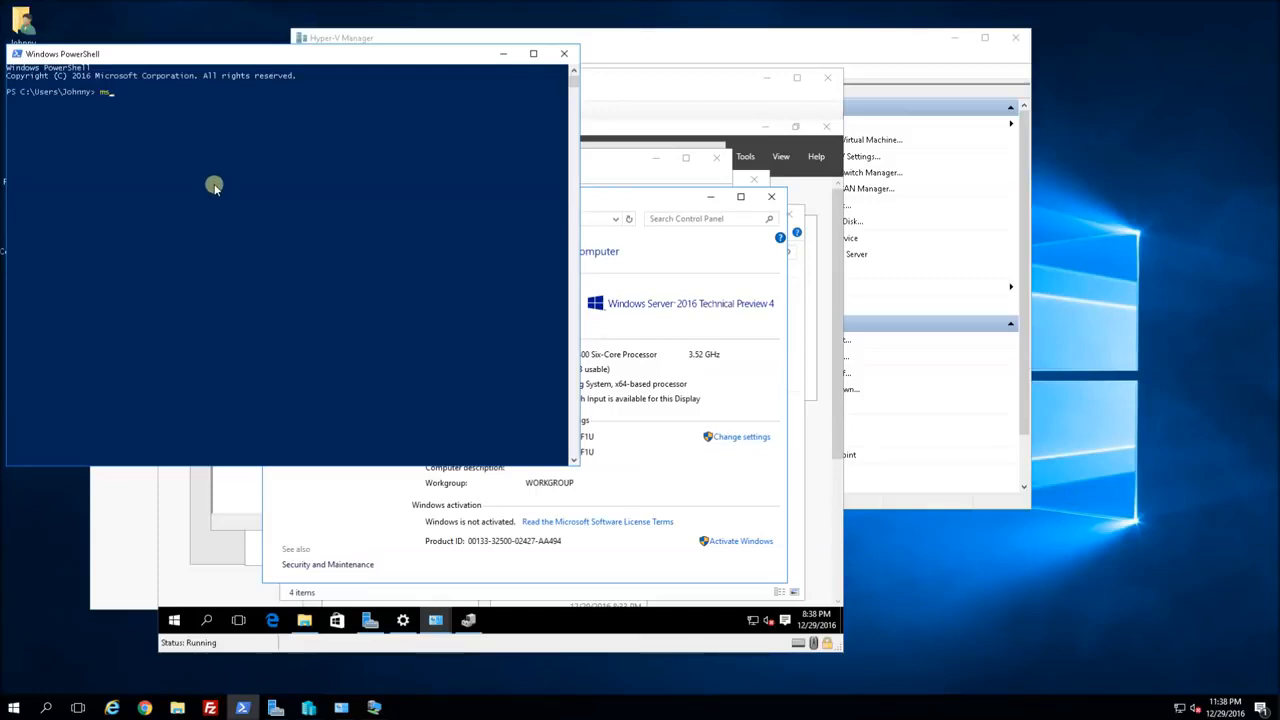
type("c.msc")
key("Return")
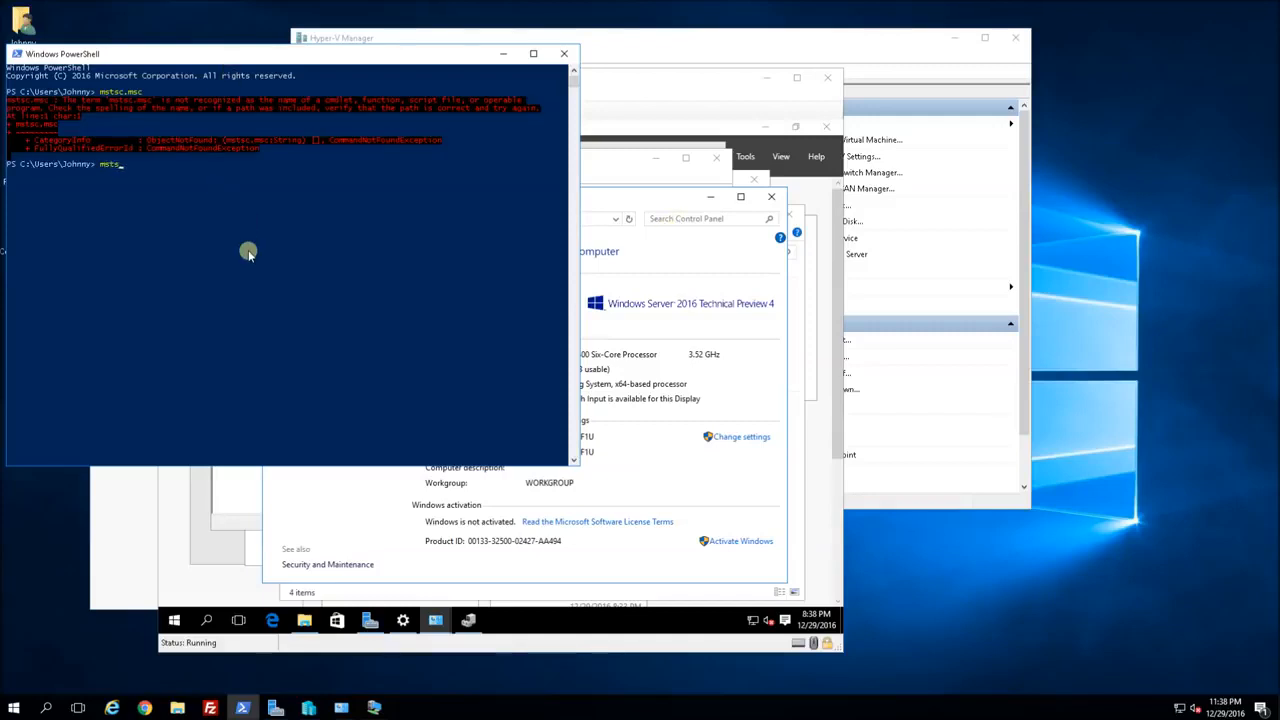
key("Return")
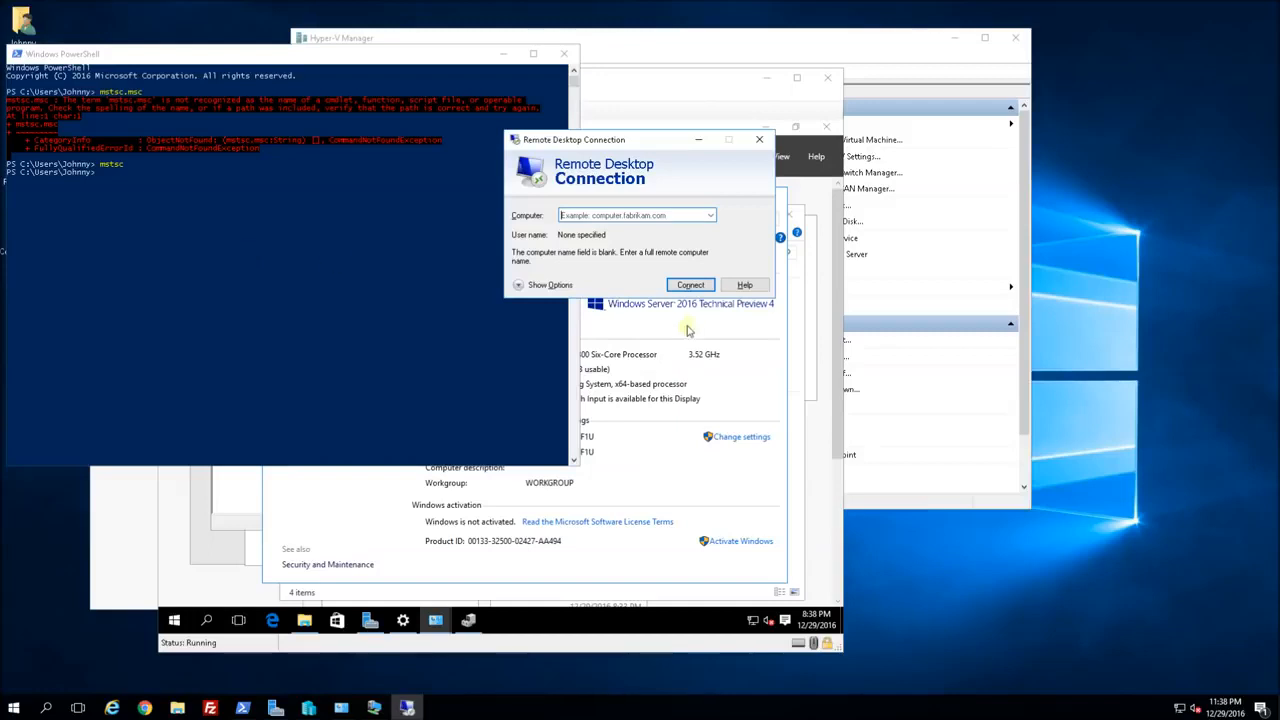
Connect to 192.168.88.150 as Administrator, entering the account password.
left_click(641, 215)
type("192.168.88.150")
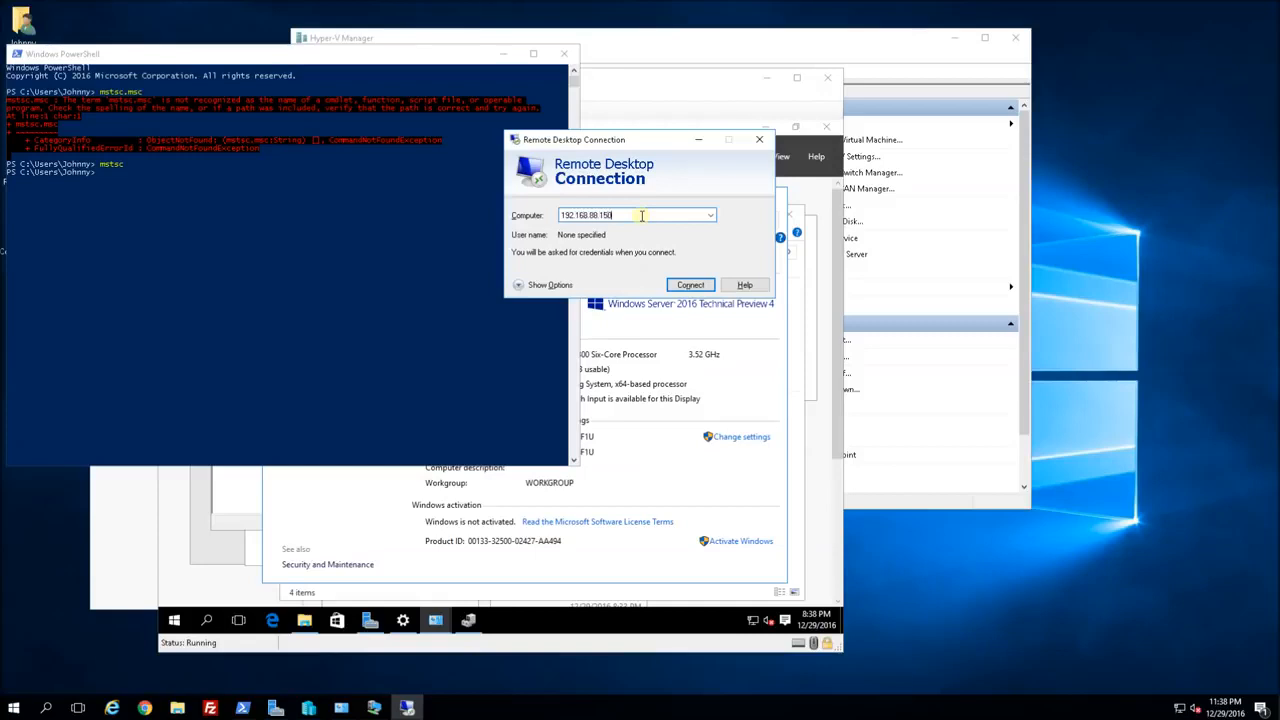
key("Return")
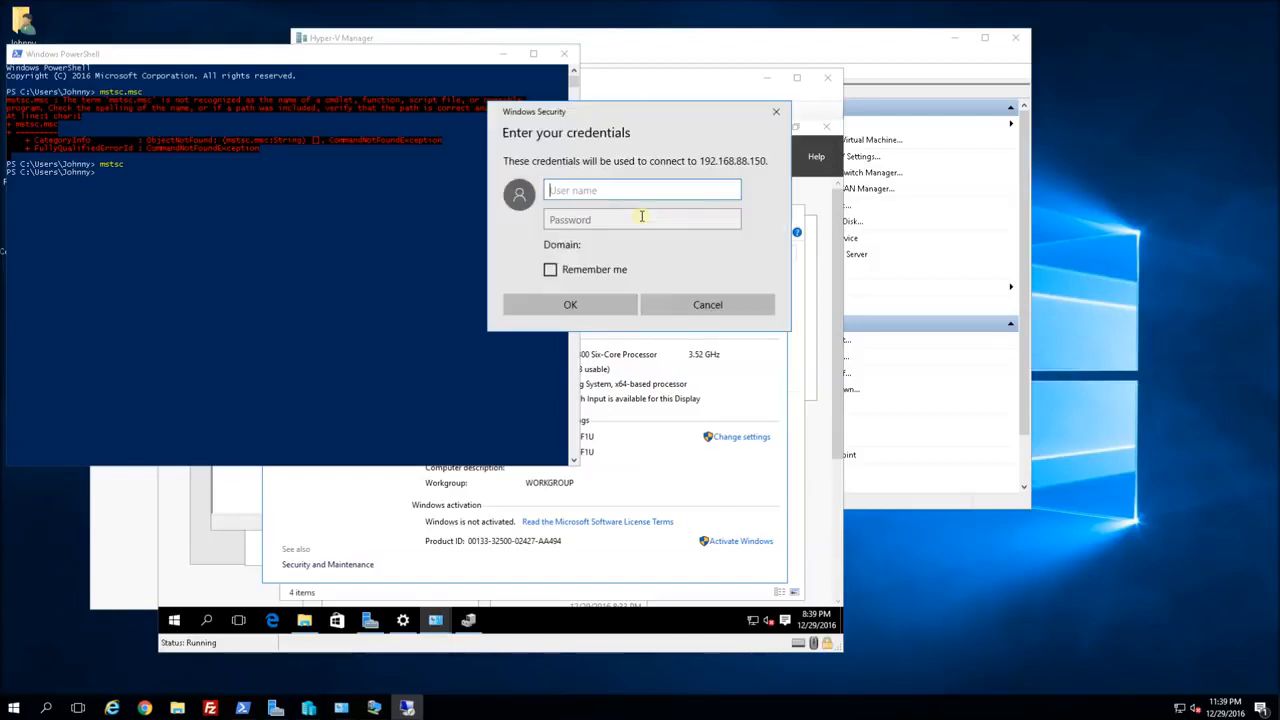
type("Administ")
left_click(642, 217)
type("•••••••••••")
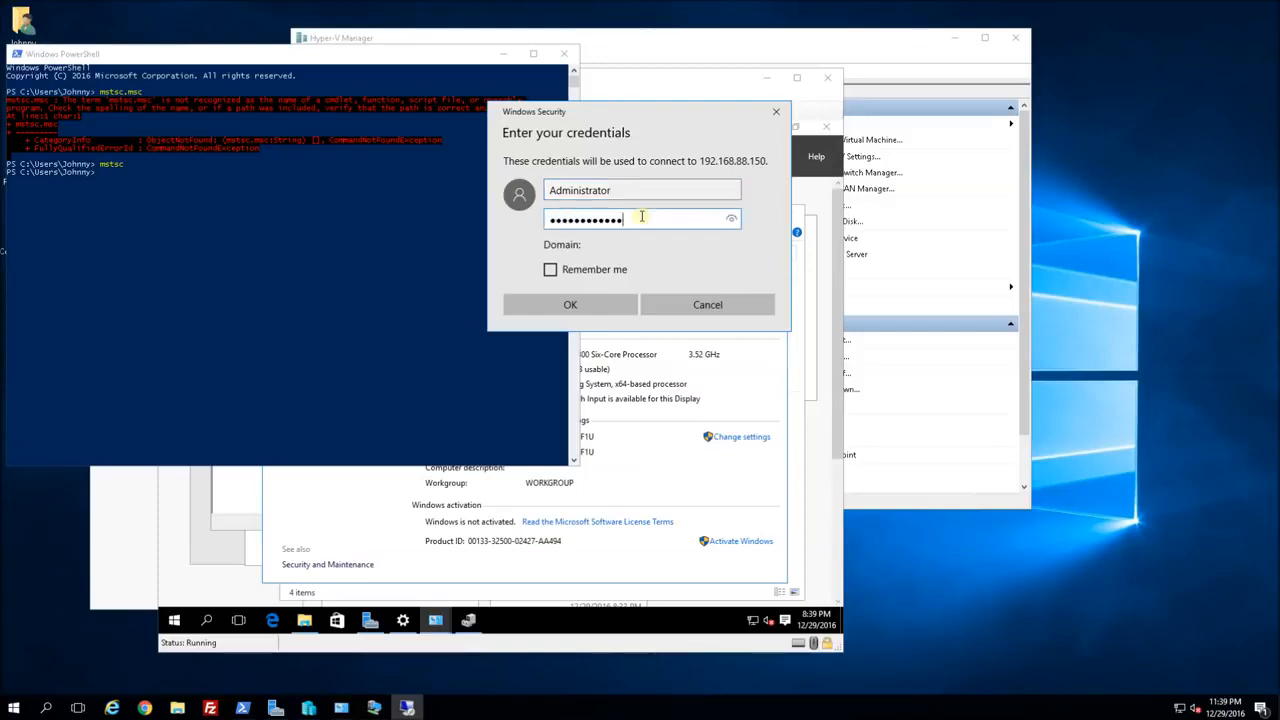
key("Return")
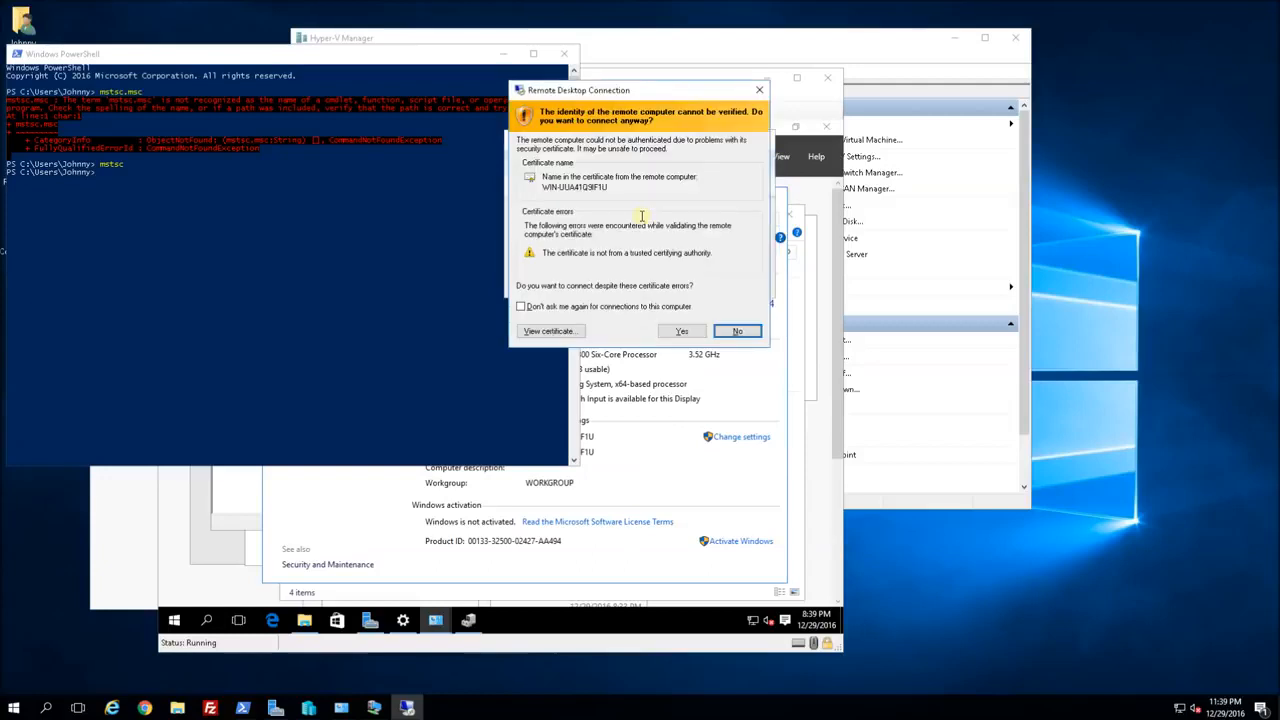
Accept the certificate warning, then try Edge, which refuses to open for the built-in Administrator.
key("alt+y")
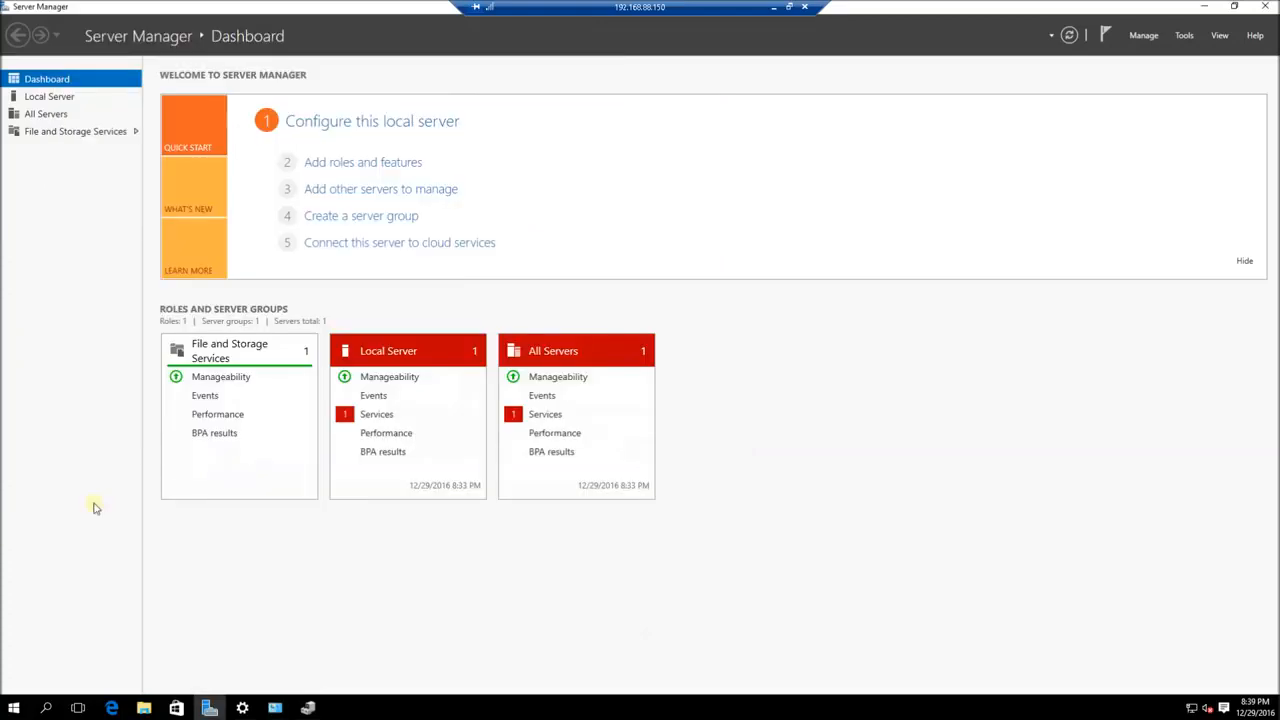
left_click(111, 708)
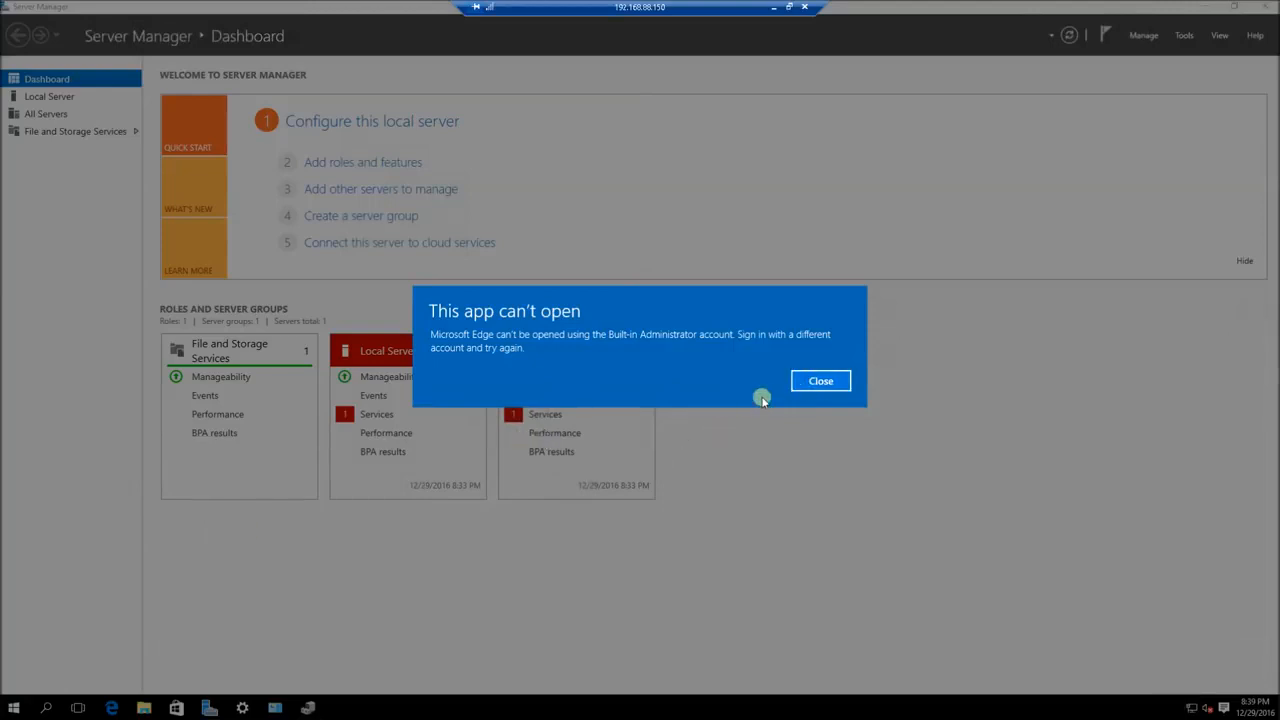
left_click(820, 381)
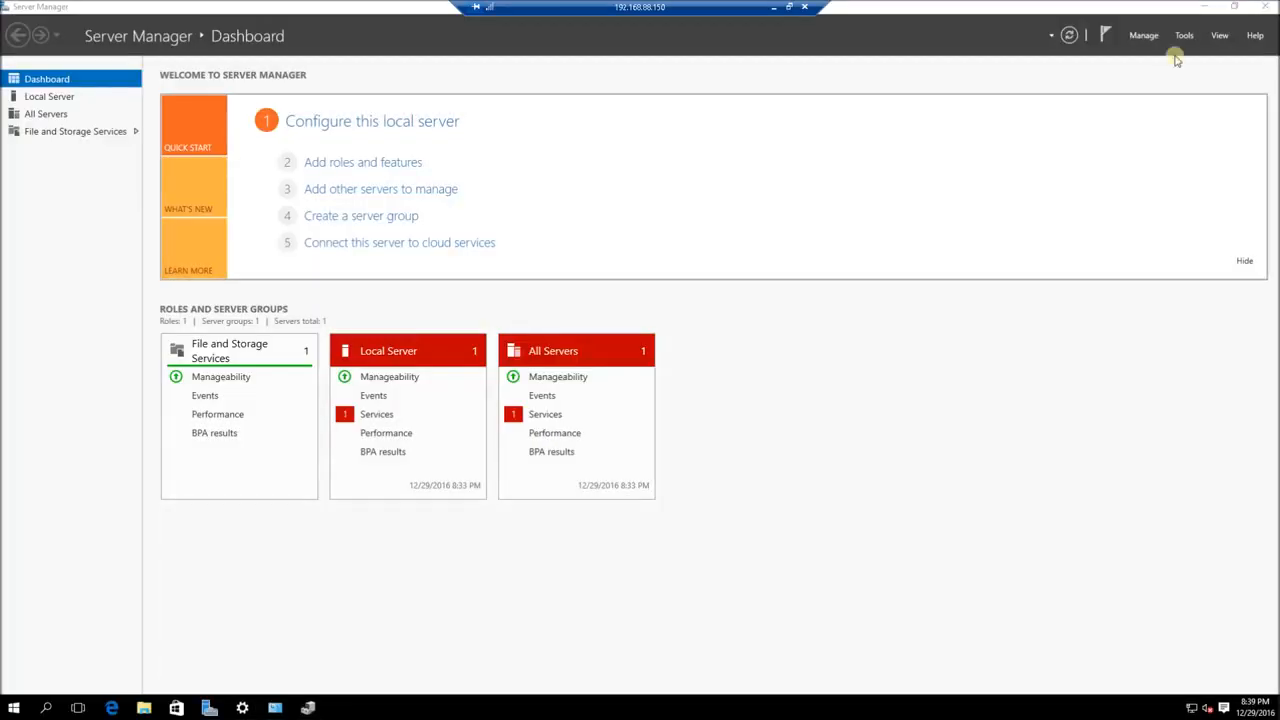
Close Server Manager and bring up the server's power options from Start.
left_click(1268, 10)
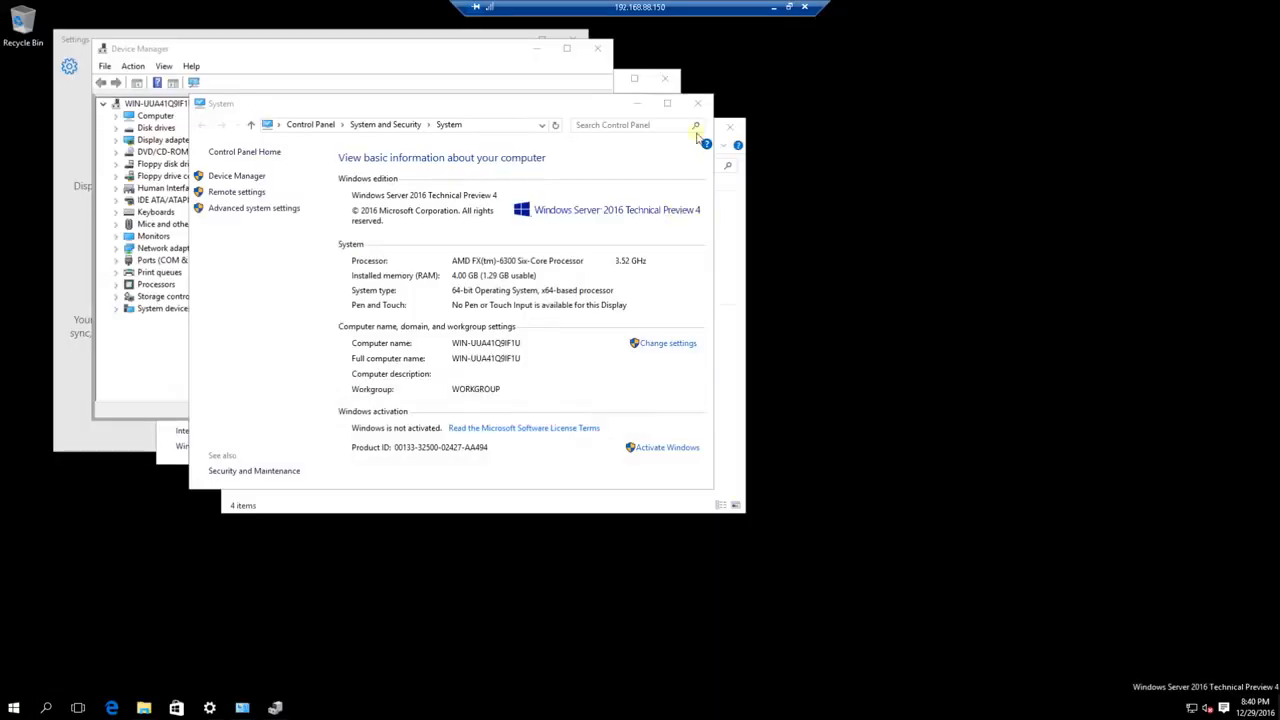
left_click(10, 708)
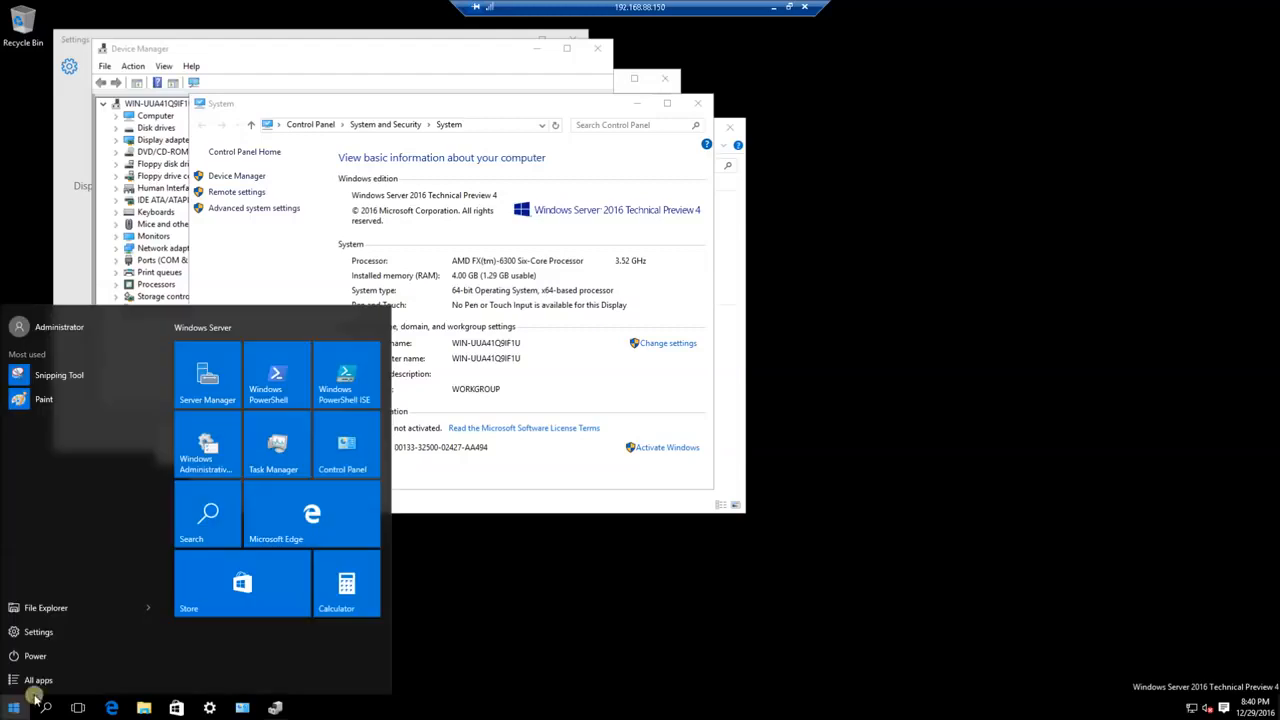
left_click(71, 656)
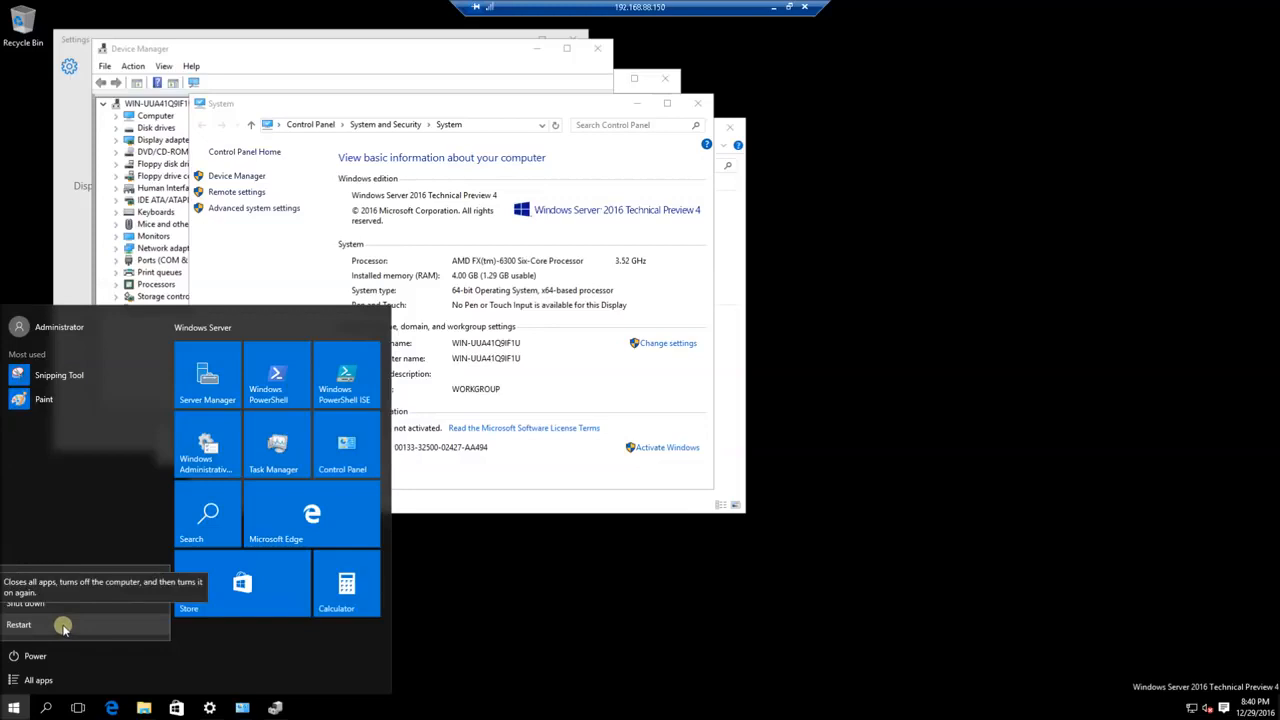
Restart COBRA with the default reason and move its VM Connection window to the left.
left_click(63, 626)
left_click(189, 621)
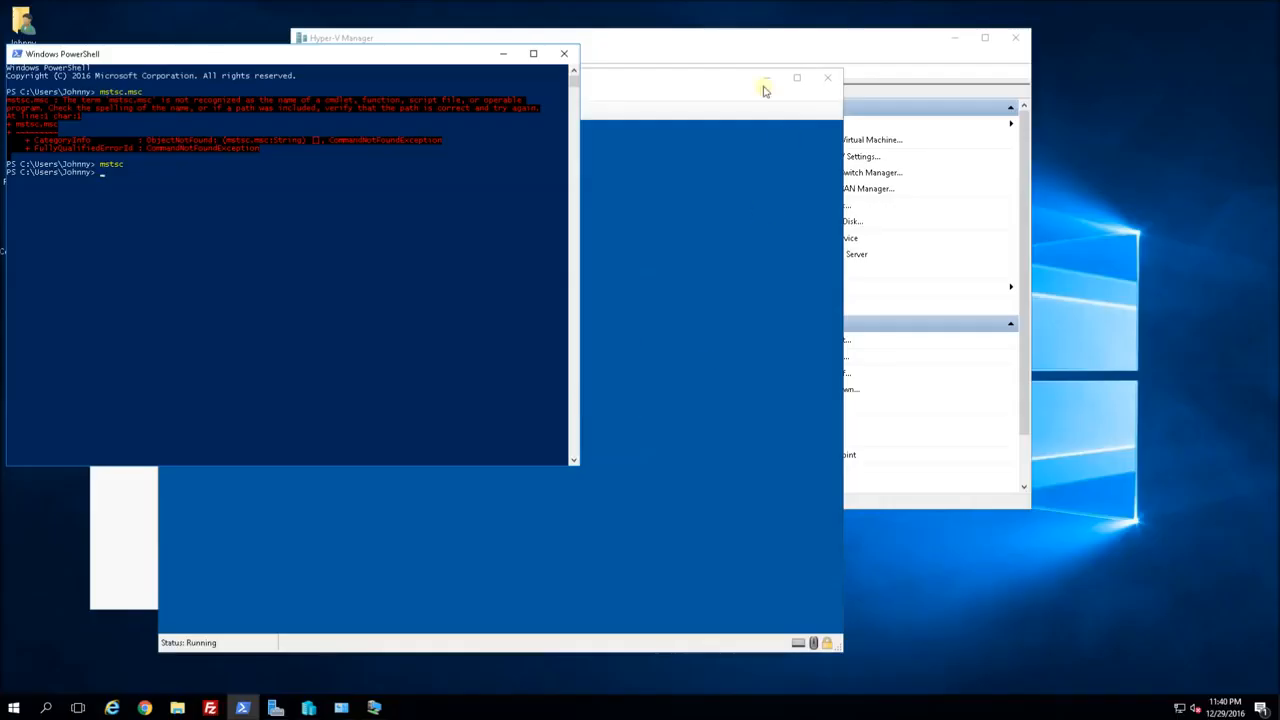
left_click(671, 86)
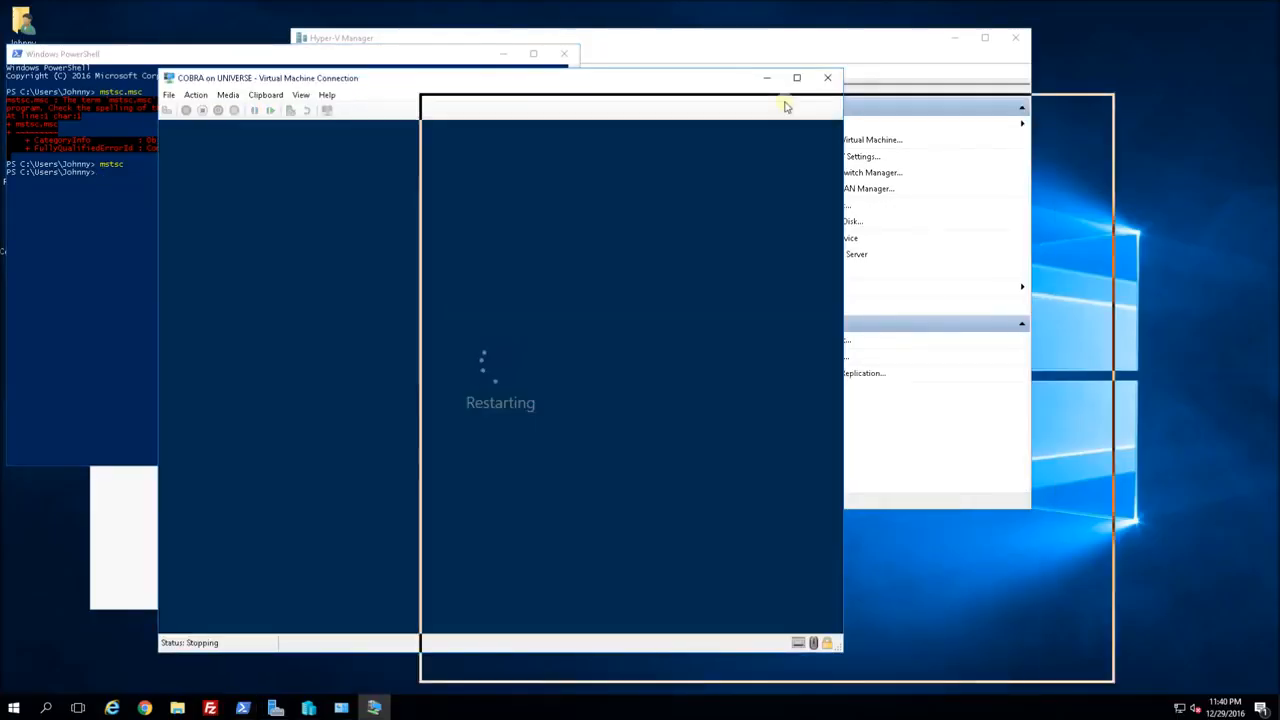
left_click_drag(785, 105, 873, 110)
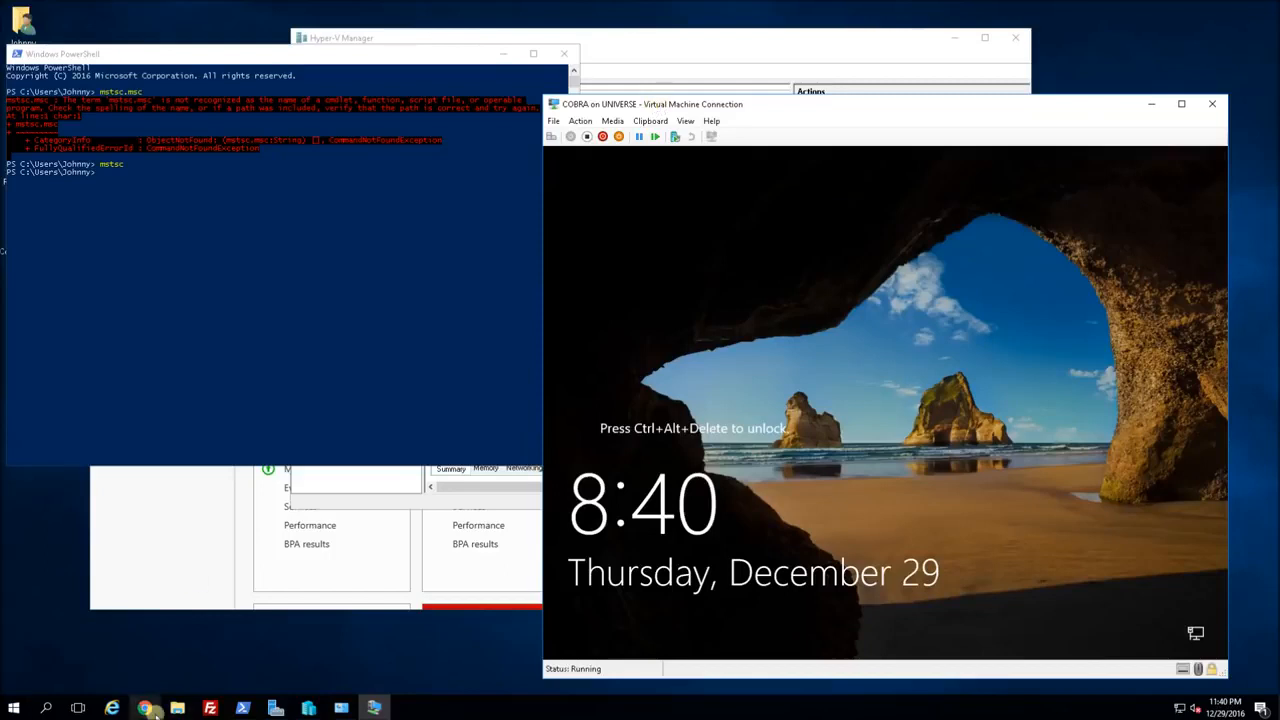
left_click_drag(617, 107, 390, 117)
left_click(353, 130)
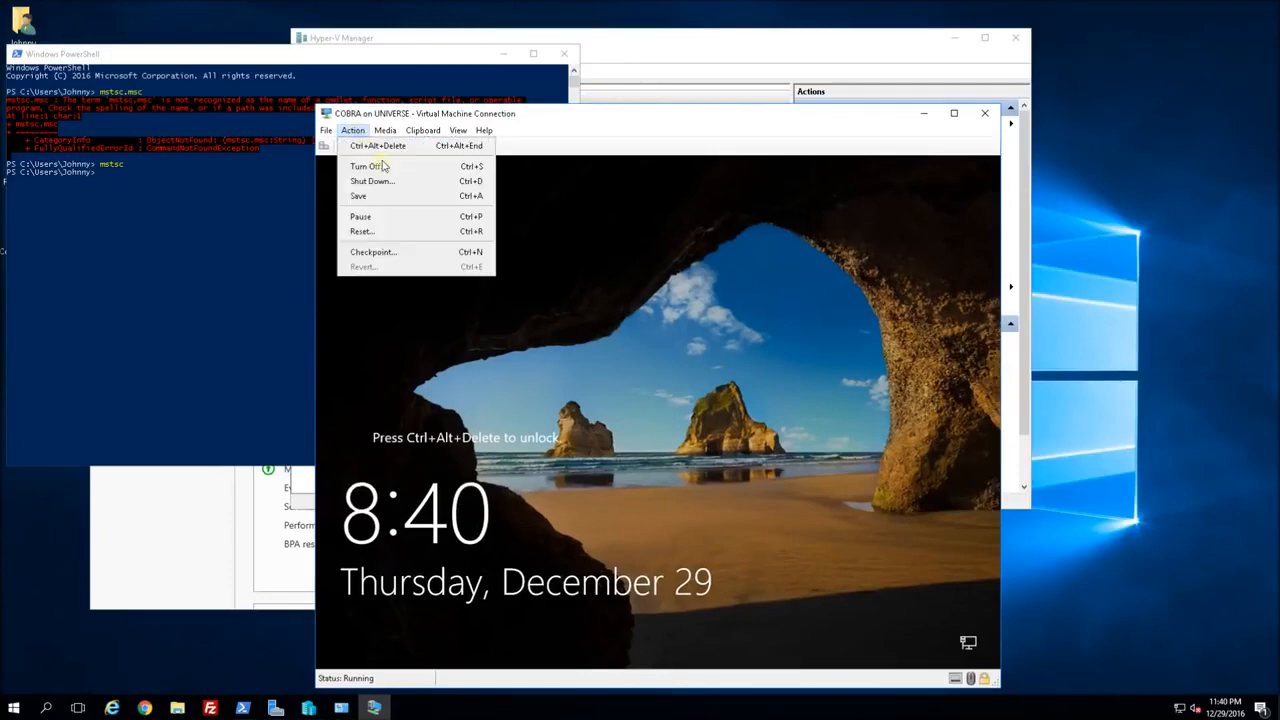
Sign in to COBRA as Administrator via Ctrl+Alt+Delete, then try Edge, which is refused.
left_click(381, 148)
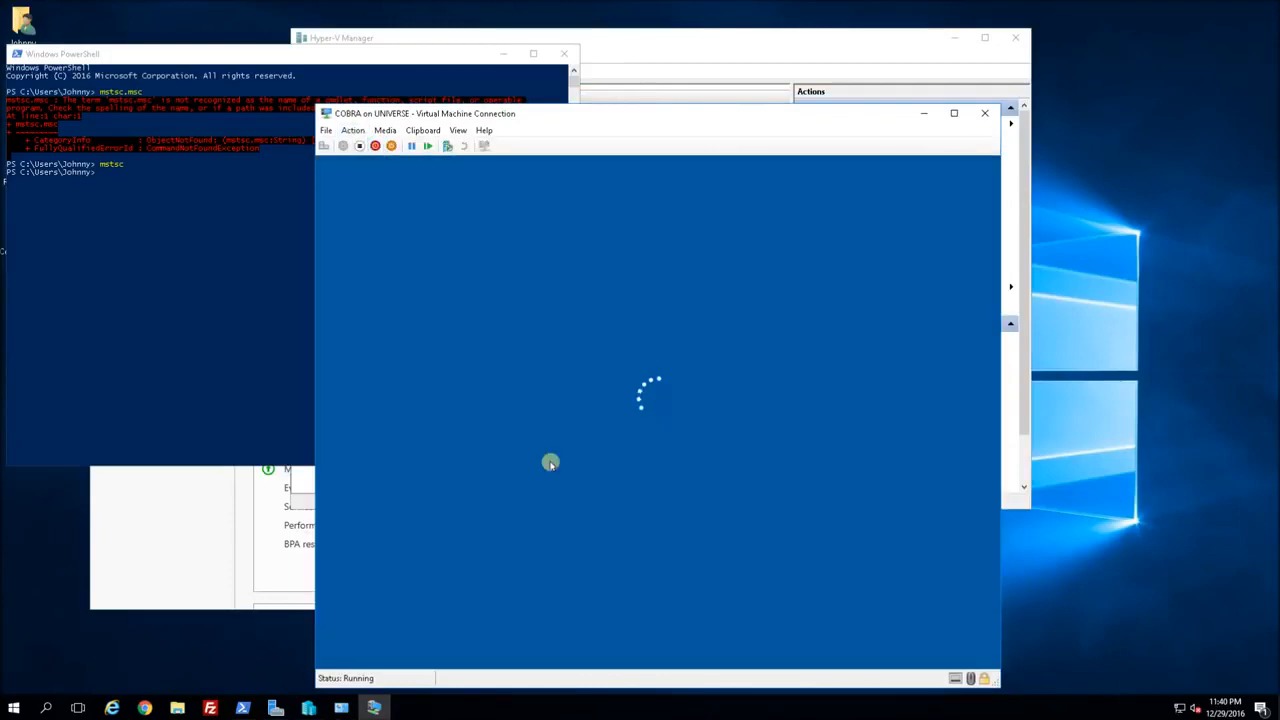
type("Pa$$w0r")
key("Return")
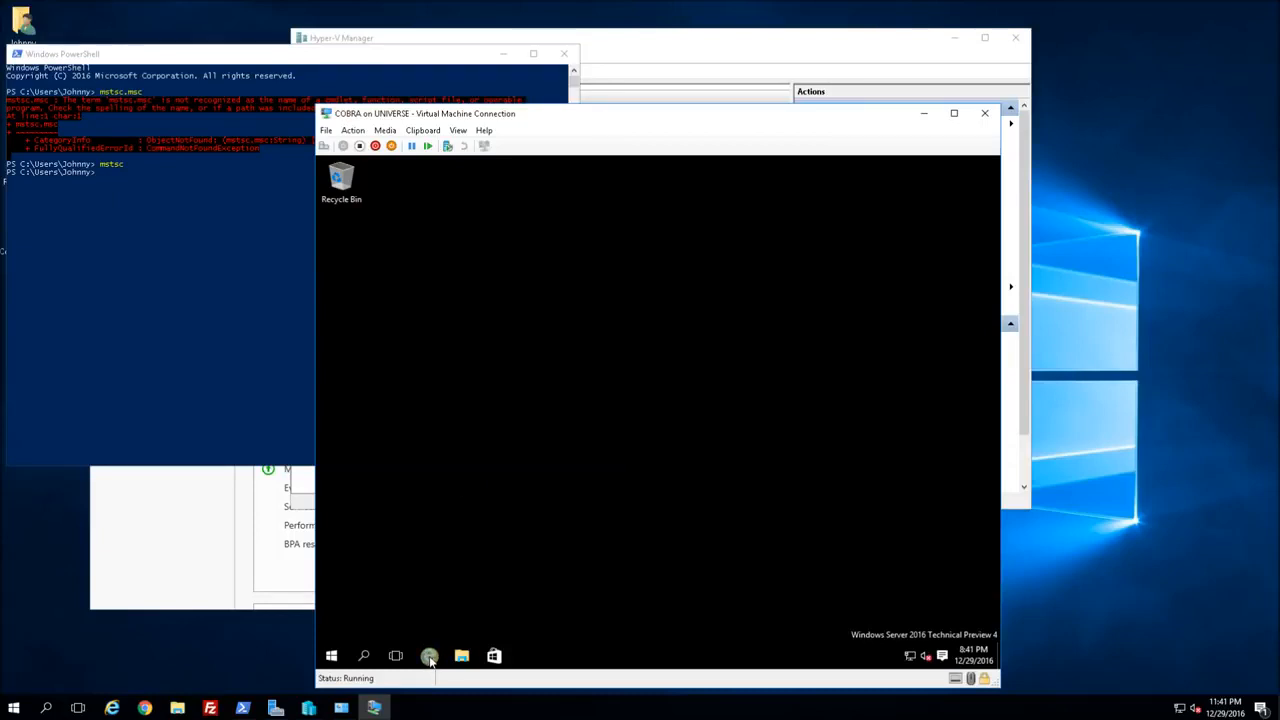
left_click(429, 657)
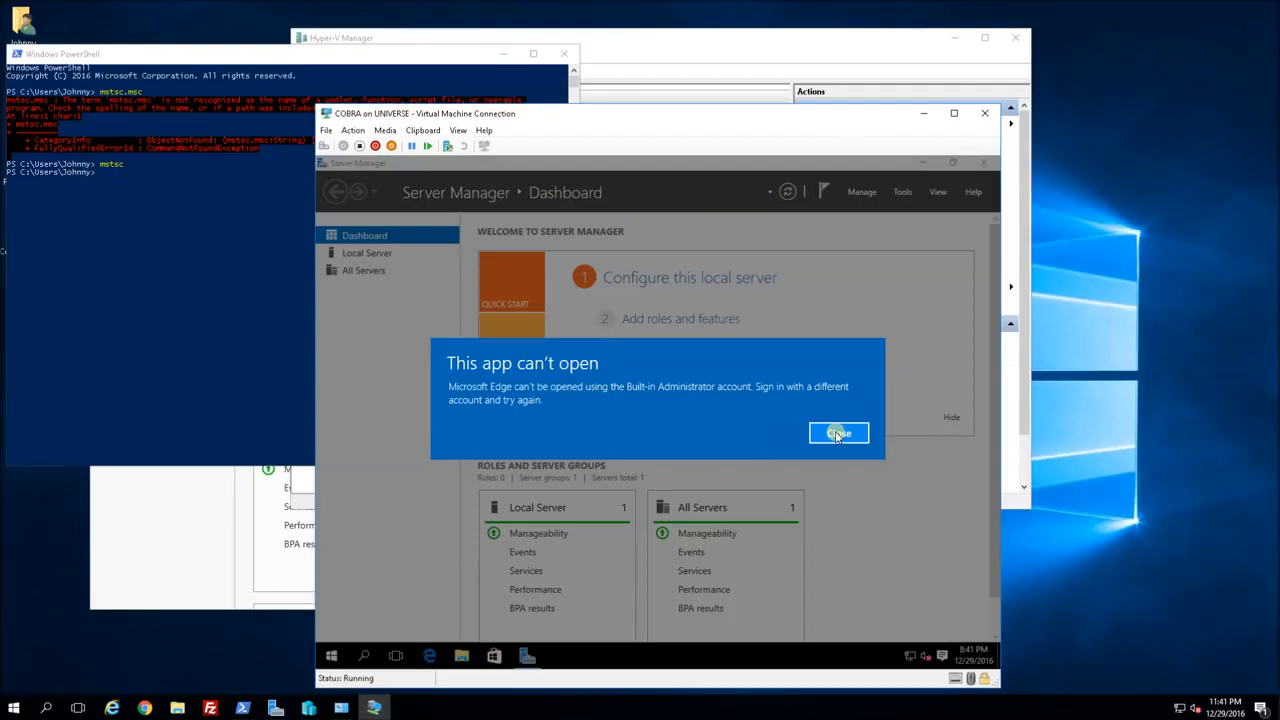
Dismiss the Edge error and run secpol.msc from Windows PowerShell inside the VM.
left_click(838, 433)
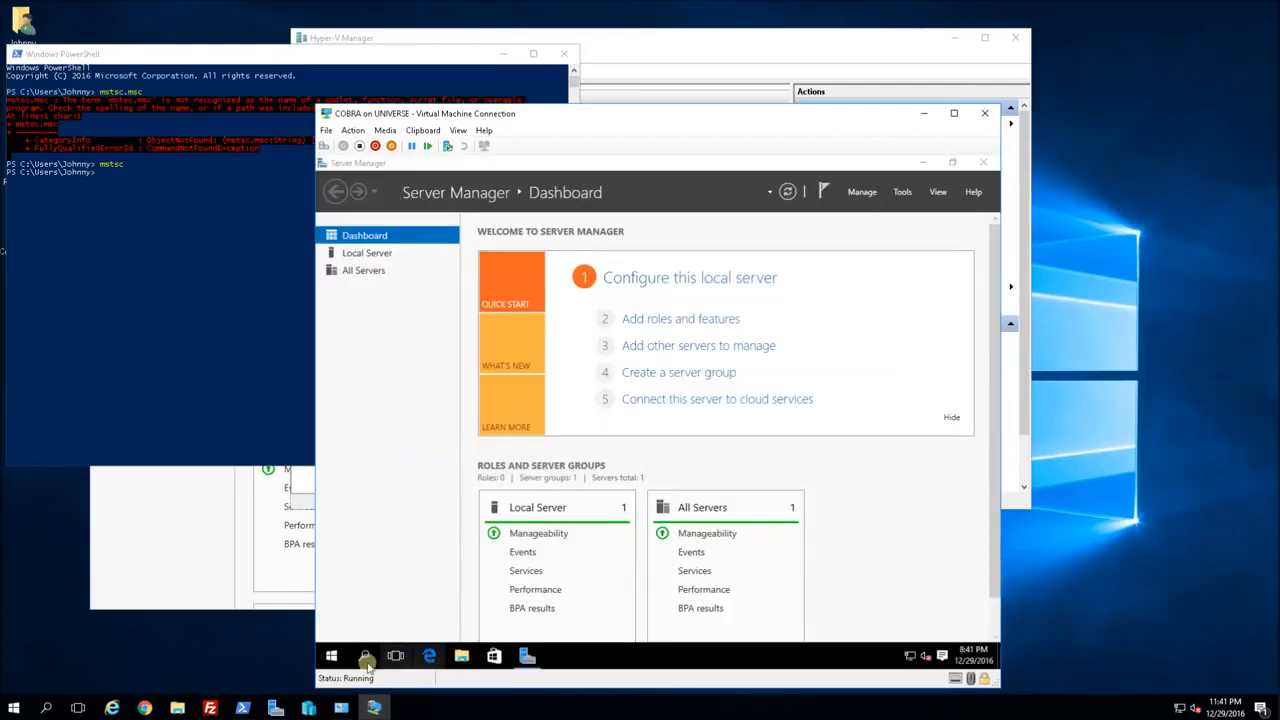
left_click(331, 658)
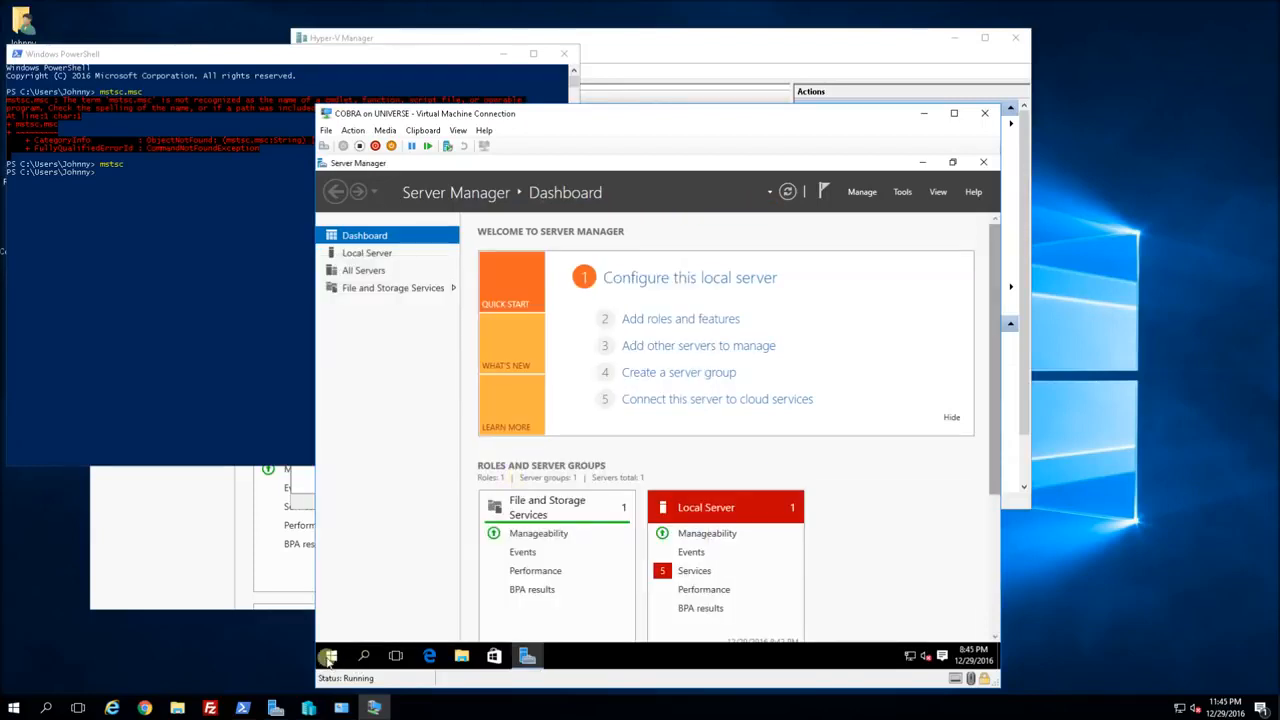
left_click(330, 656)
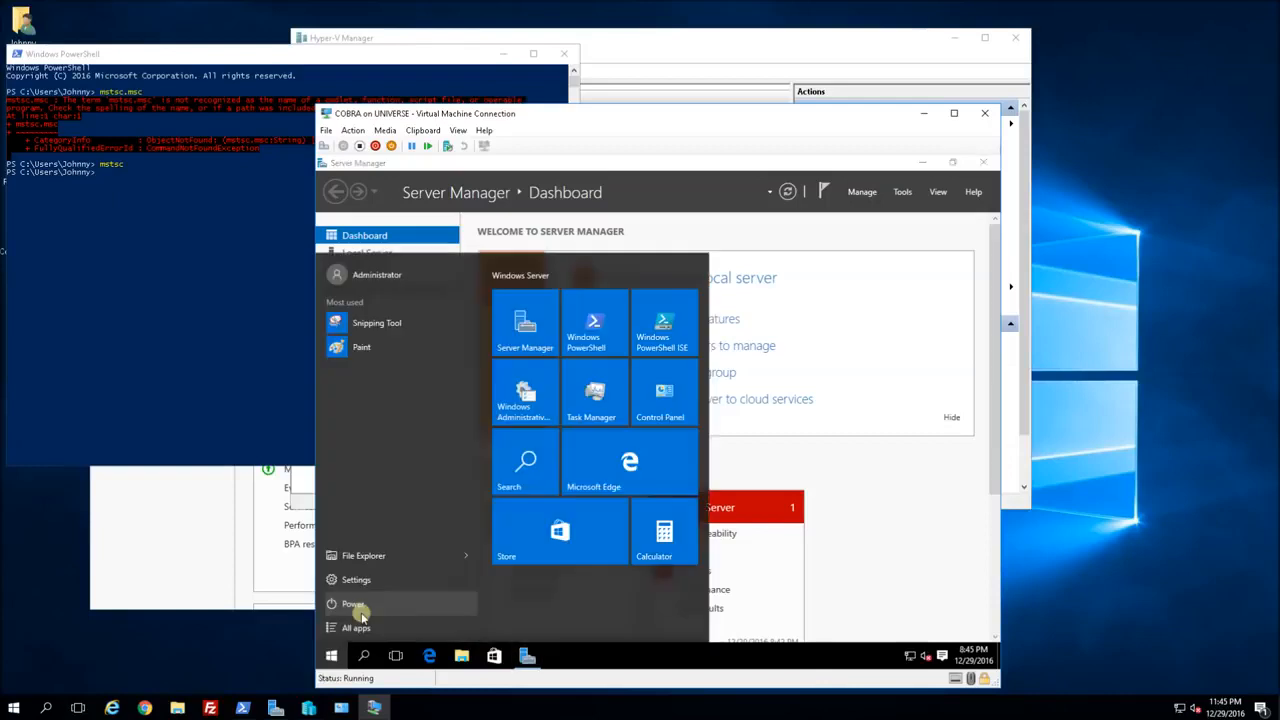
left_click(594, 337)
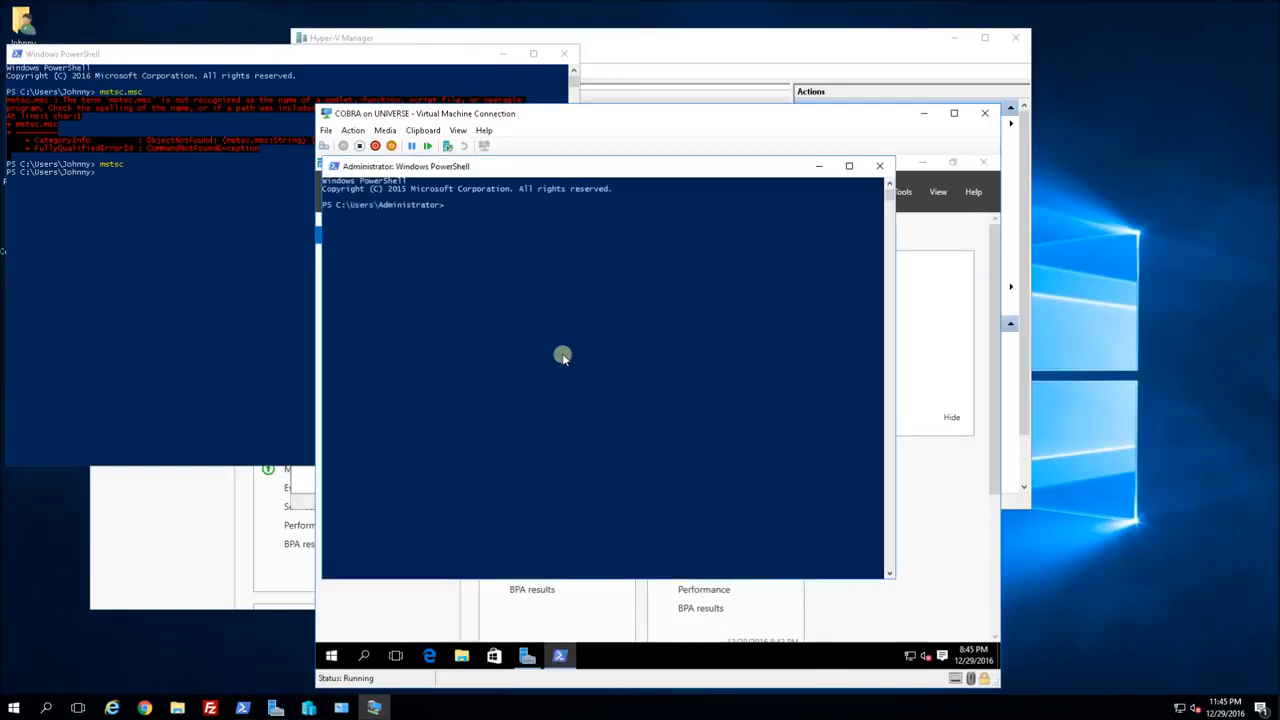
type("secpol.msc")
key("Return")
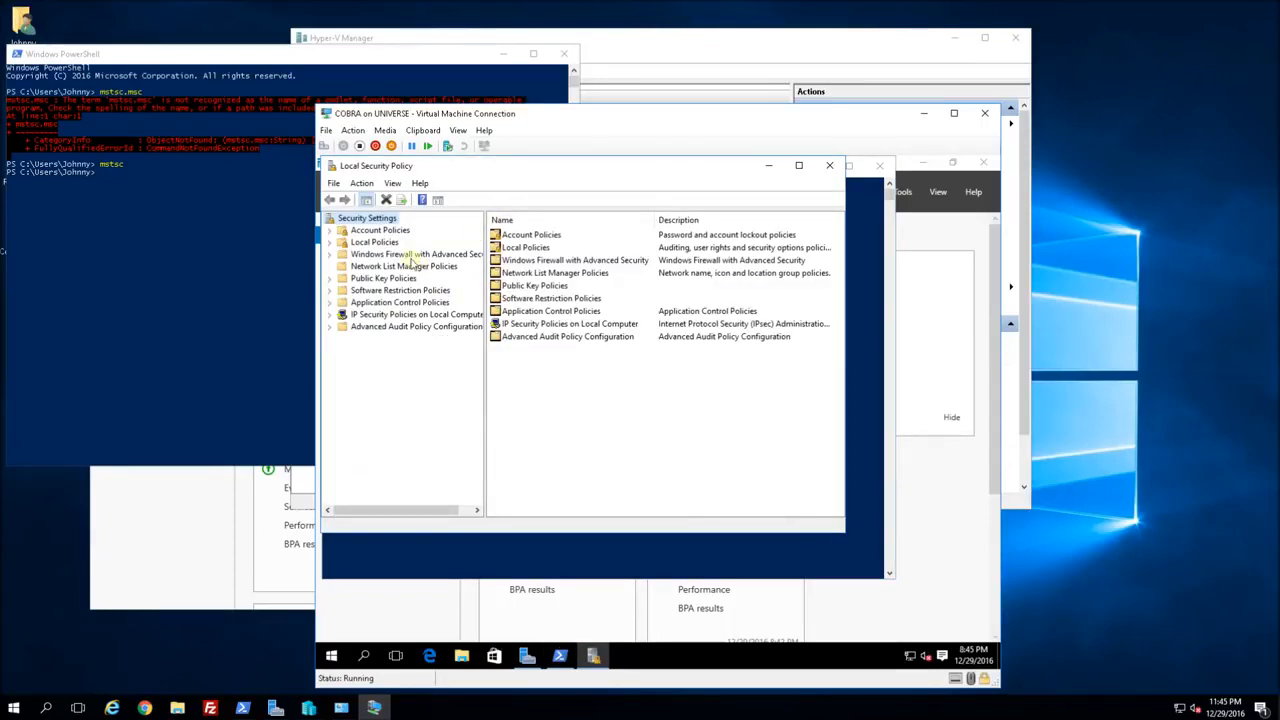
Enable 'User Account Control: Admin Approval Mode for the Built-in Administrator account' under Security Options.
left_click(331, 243)
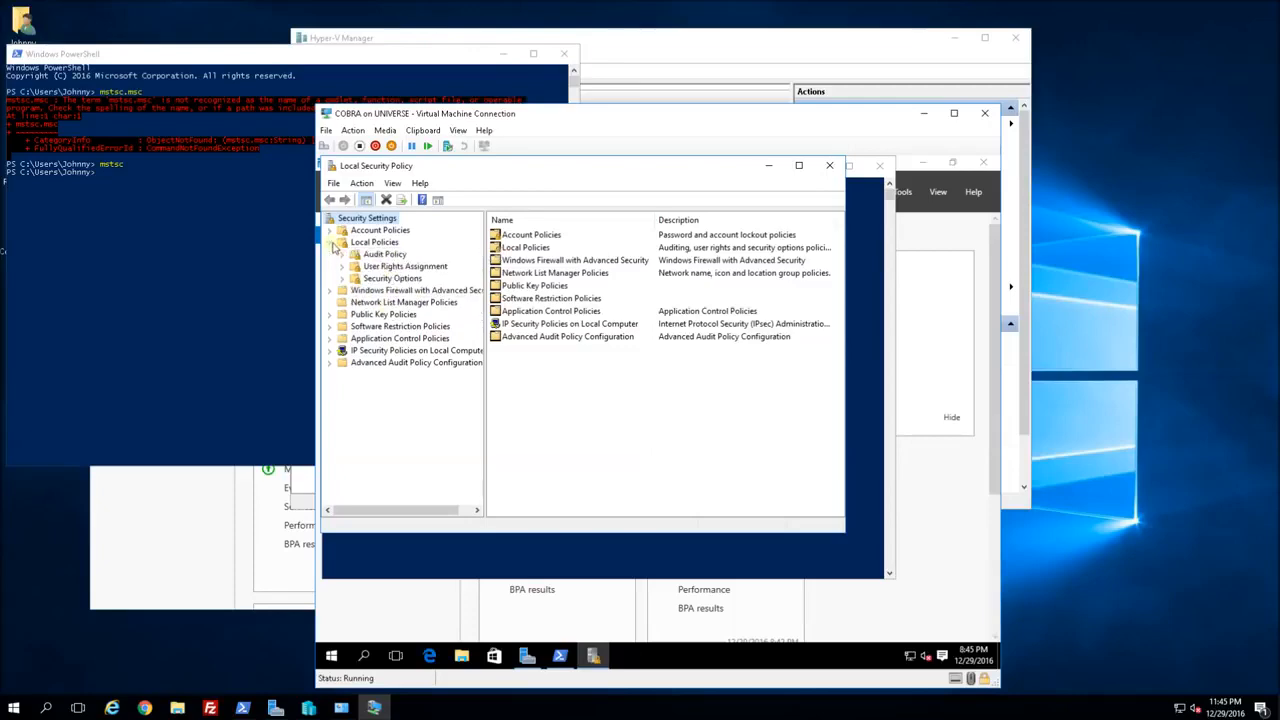
left_click(366, 281)
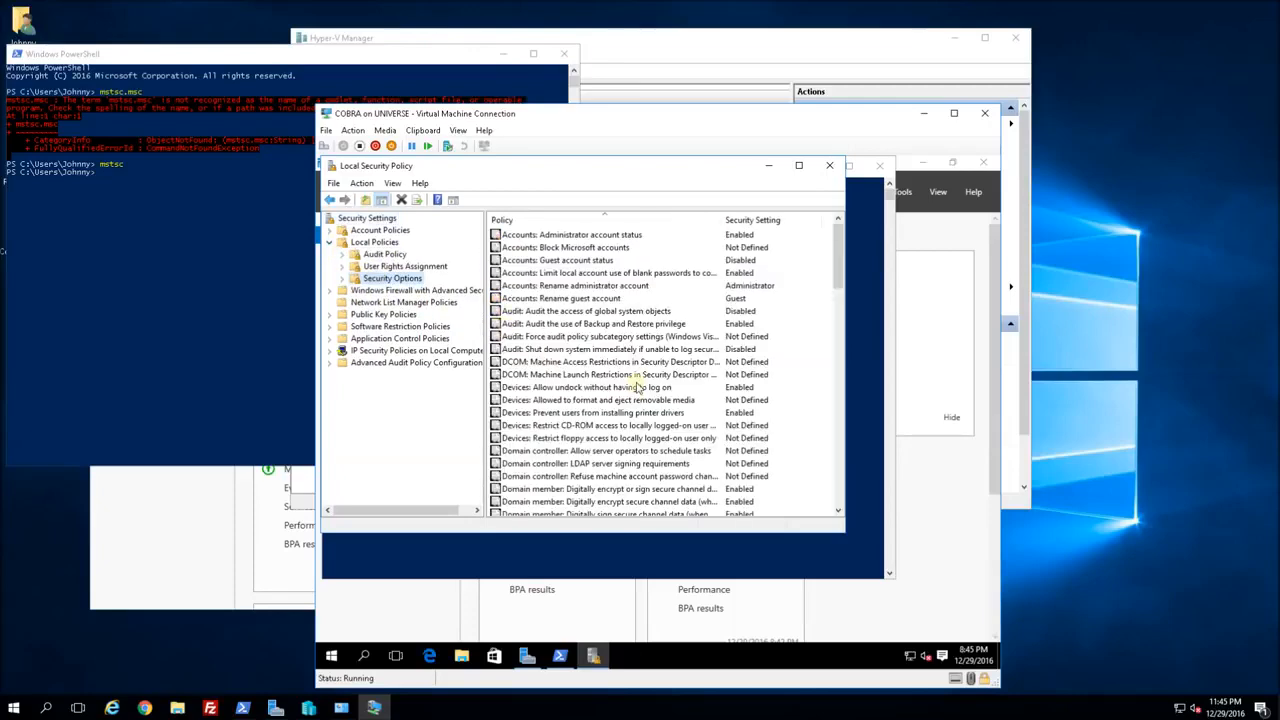
scroll(636, 388, "down", 8)
scroll(636, 388, "down", 15)
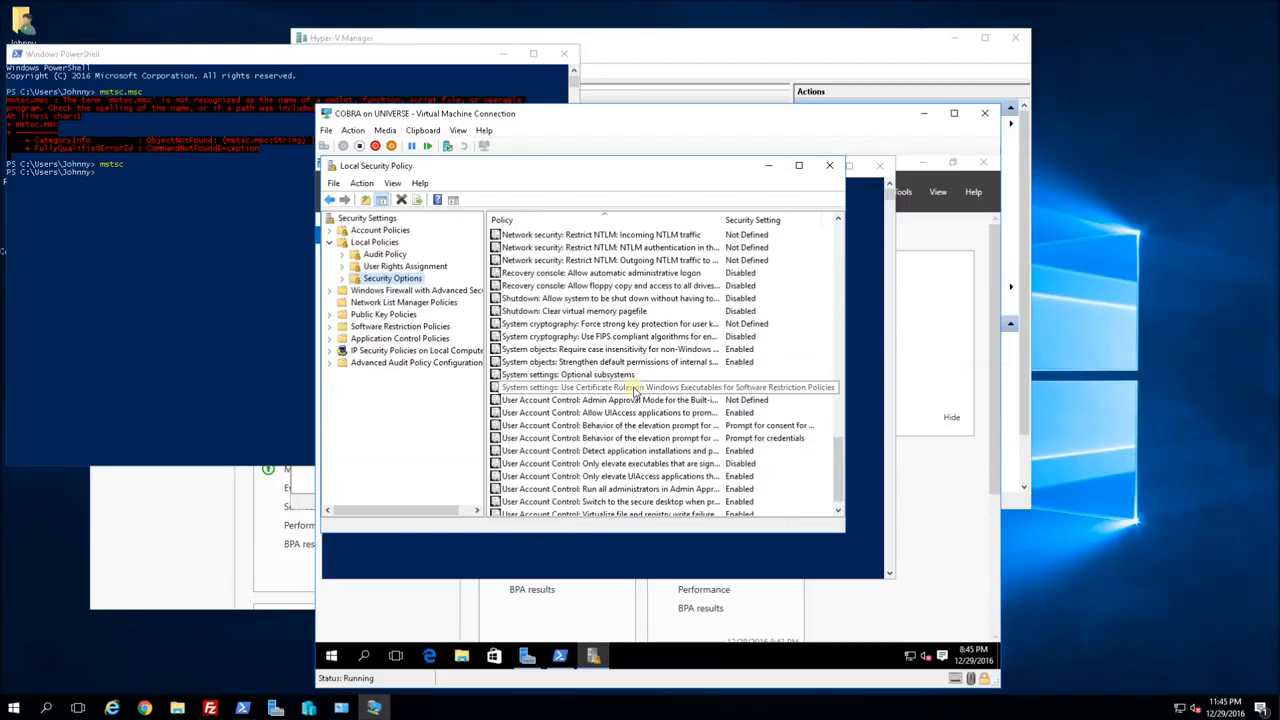
left_click(622, 388)
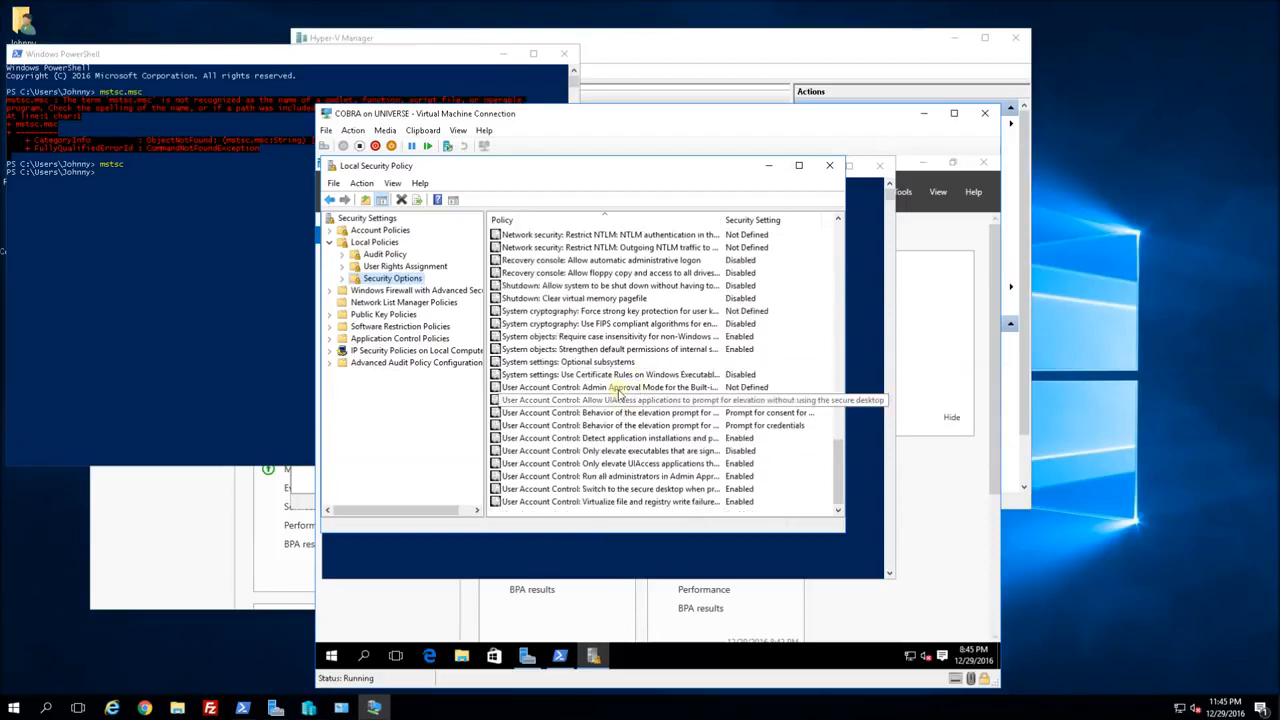
double_click(586, 388)
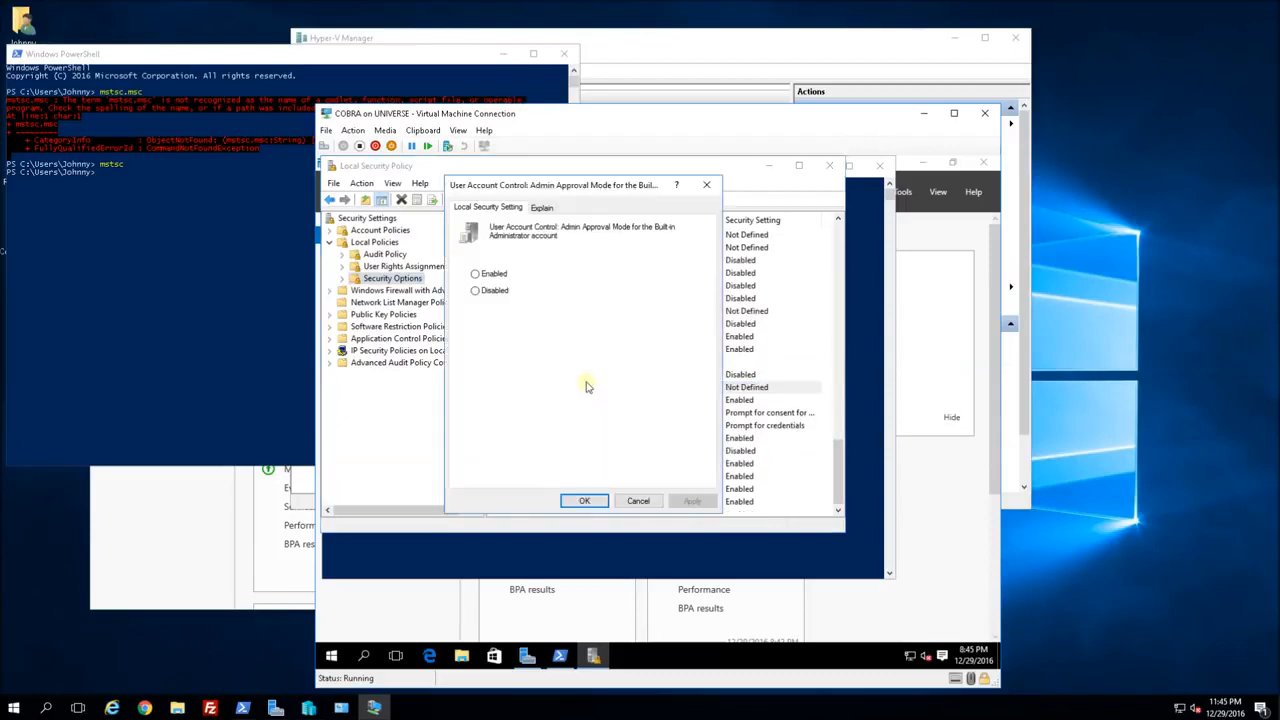
left_click(478, 275)
left_click(690, 501)
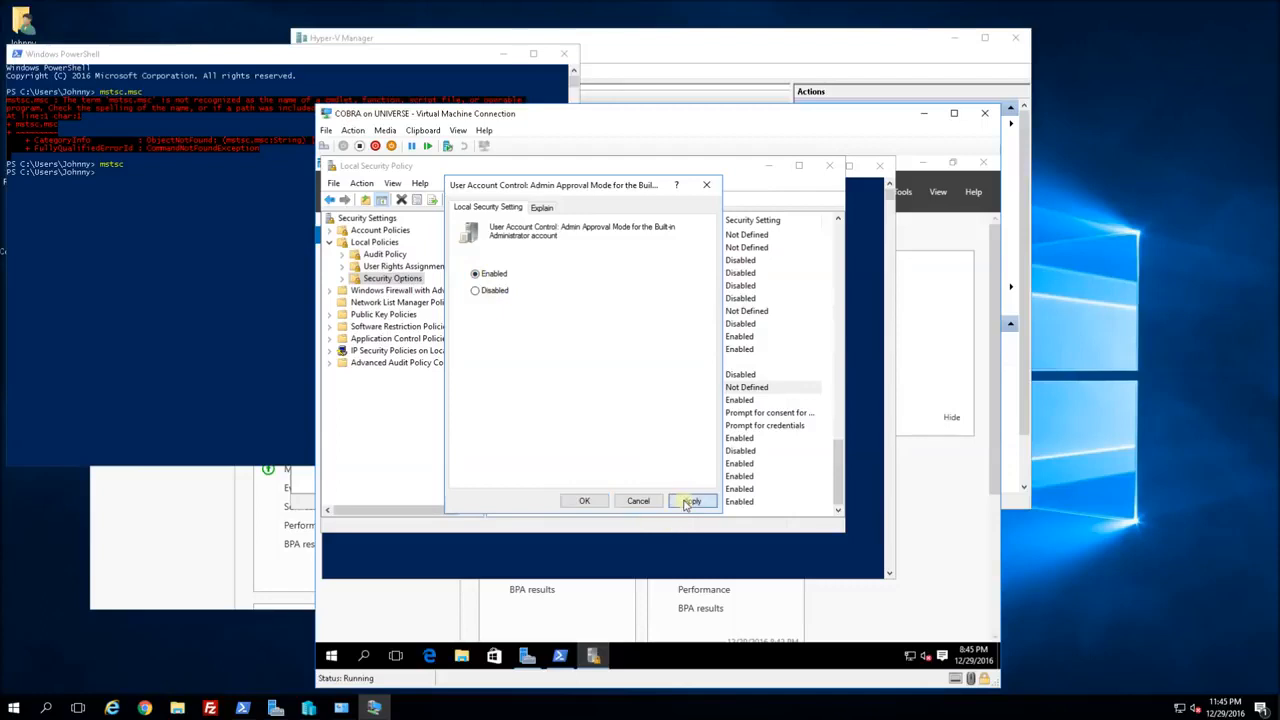
left_click(584, 501)
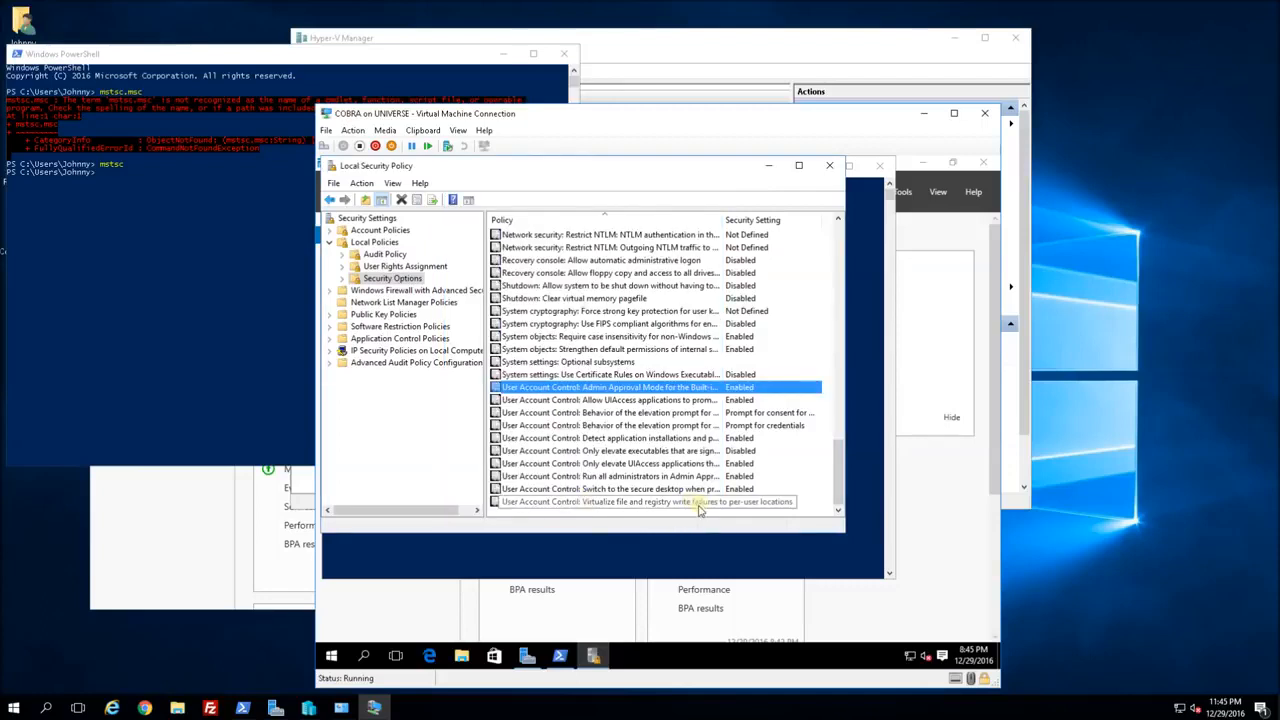
Dismiss the VM Start menu and close the Local Security Policy window.
left_click(333, 657)
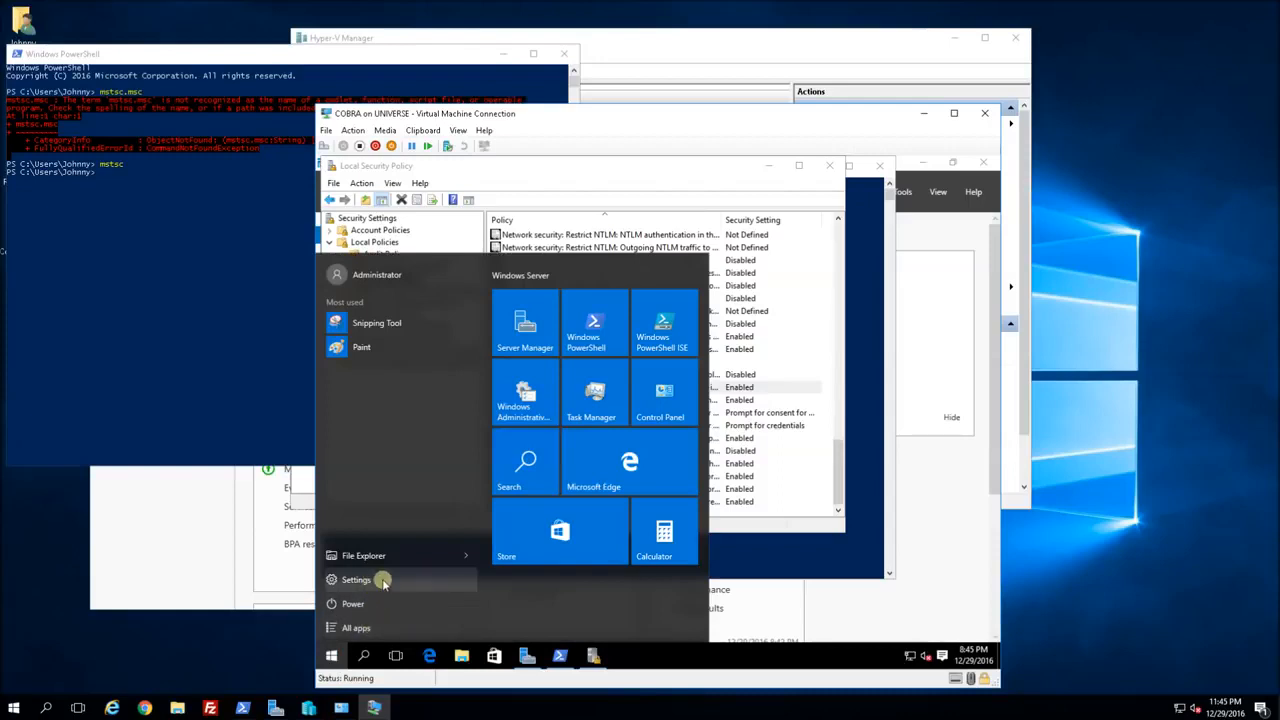
left_click(805, 535)
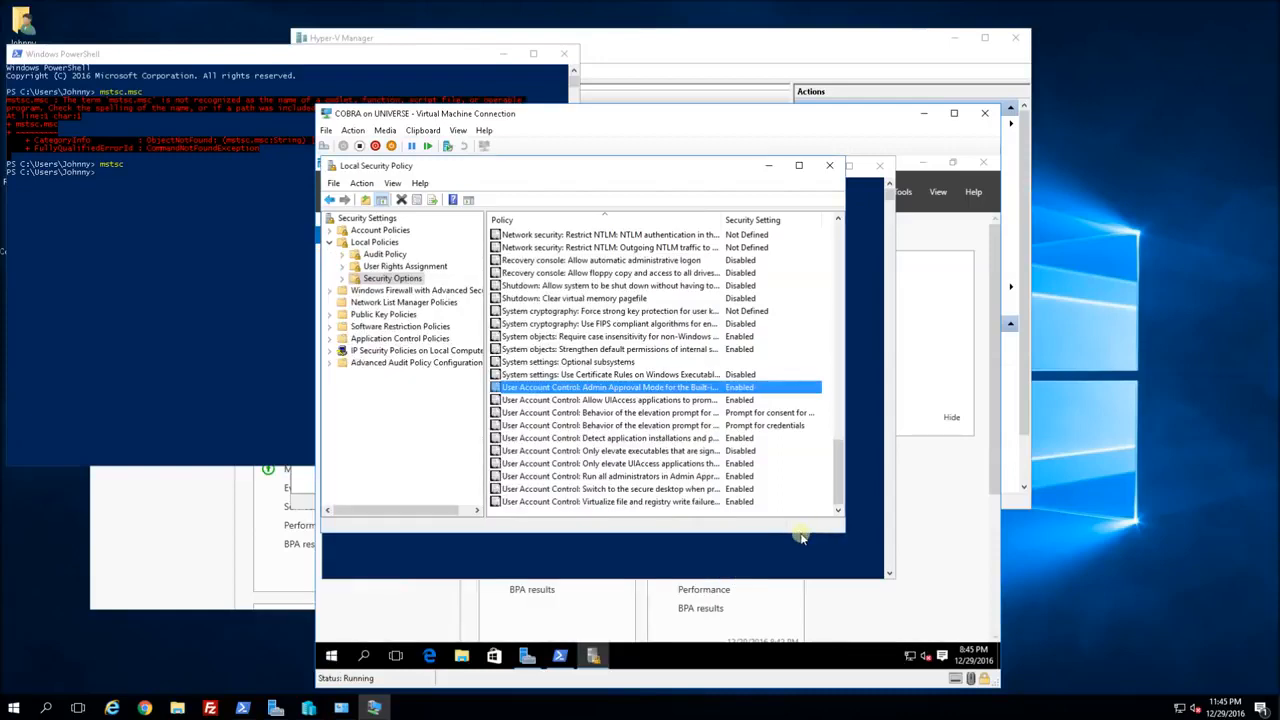
left_click(829, 165)
Sign out of COBRA by running shutdown -L in the Administrator PowerShell.
left_click(738, 365)
type("shutdown -L -T n")
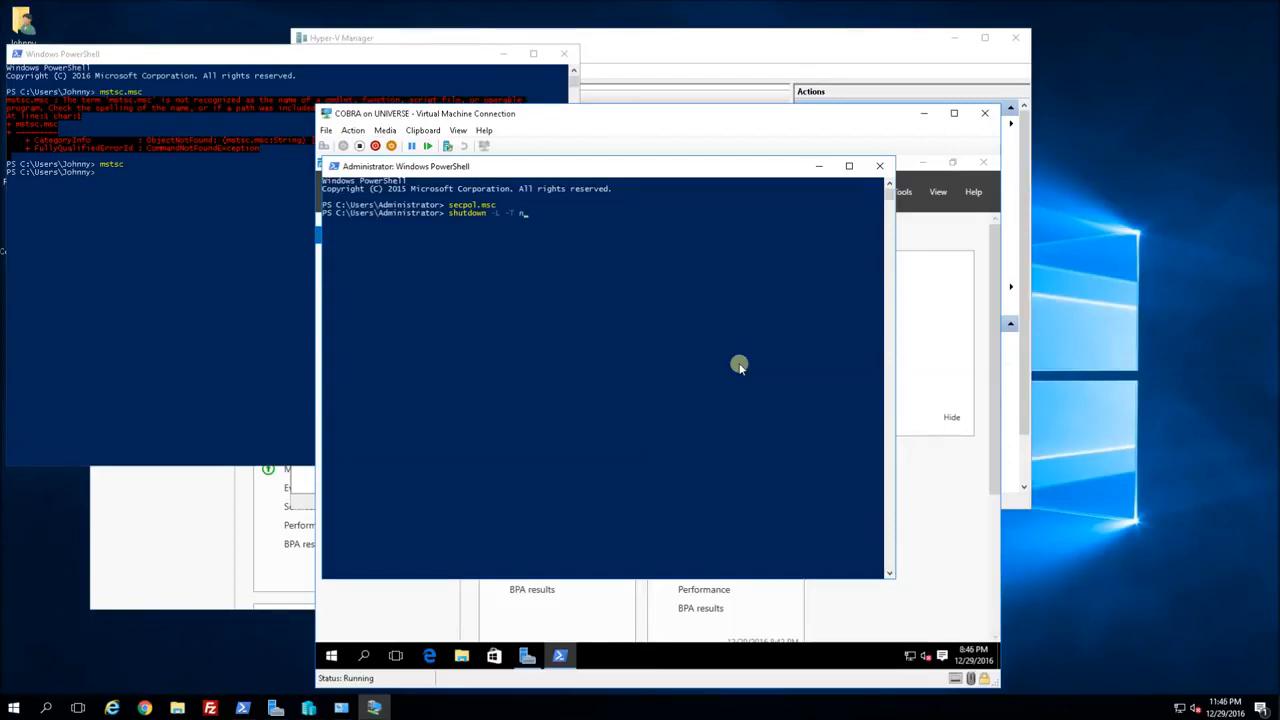
key("Up")
key("Return")
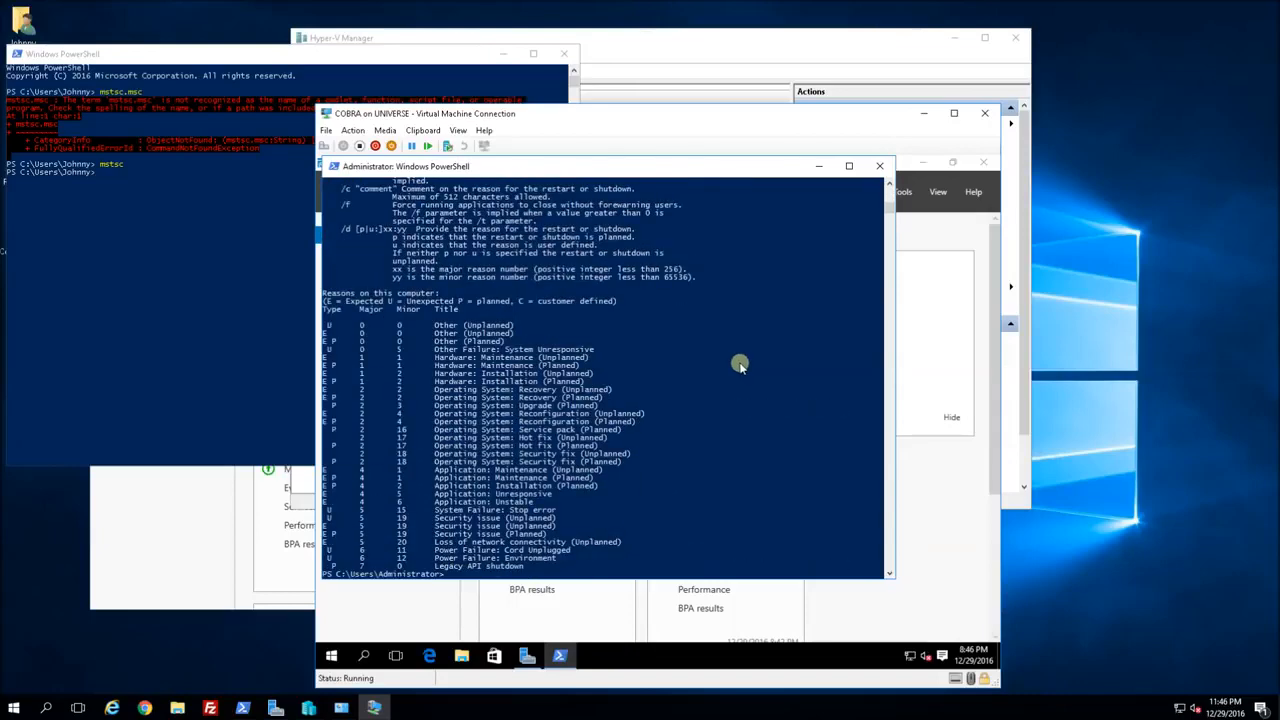
left_click(630, 344)
key("Up")
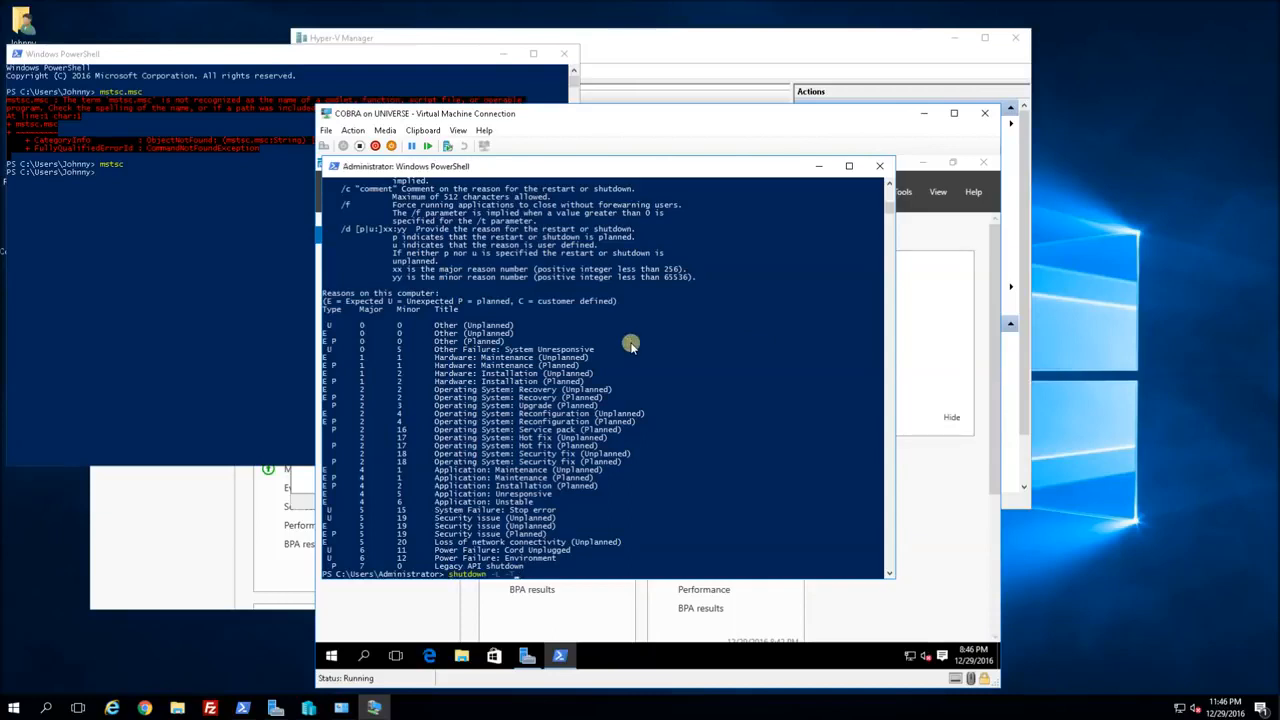
key("Return")
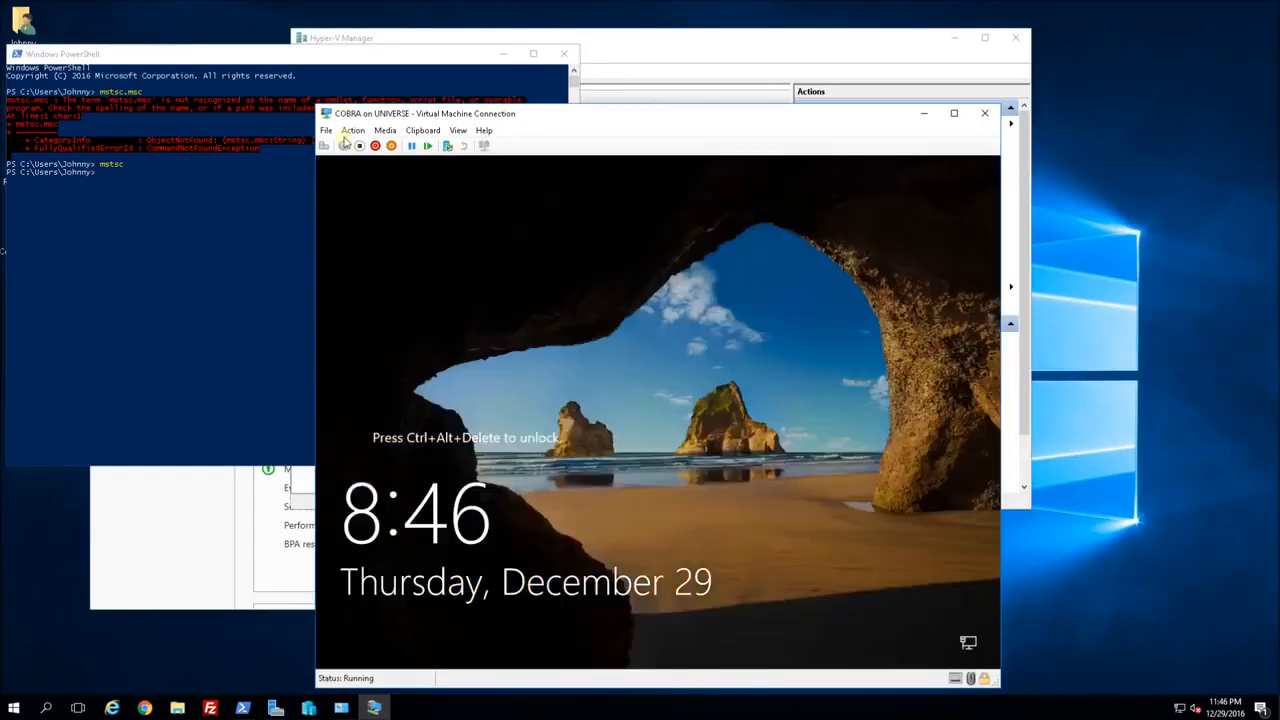
Sign back in as Administrator via Action > Ctrl+Alt+Delete and the account password.
left_click(352, 130)
left_click(356, 146)
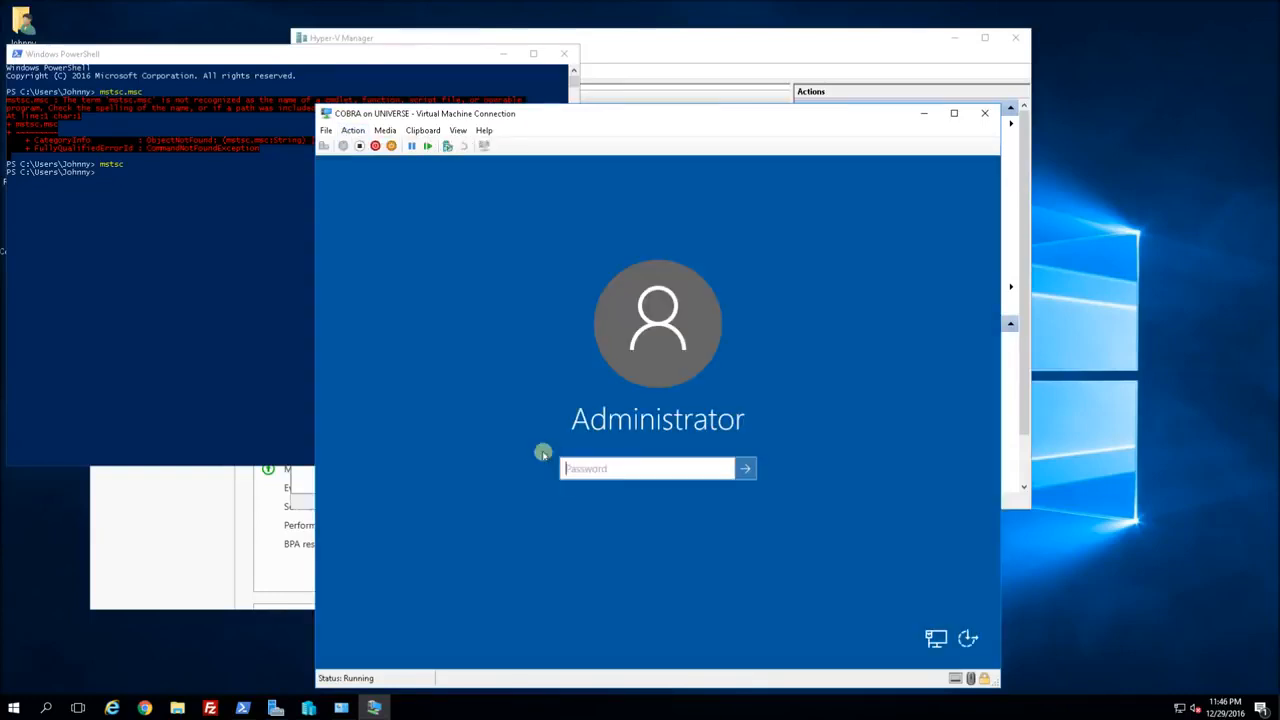
type("•")
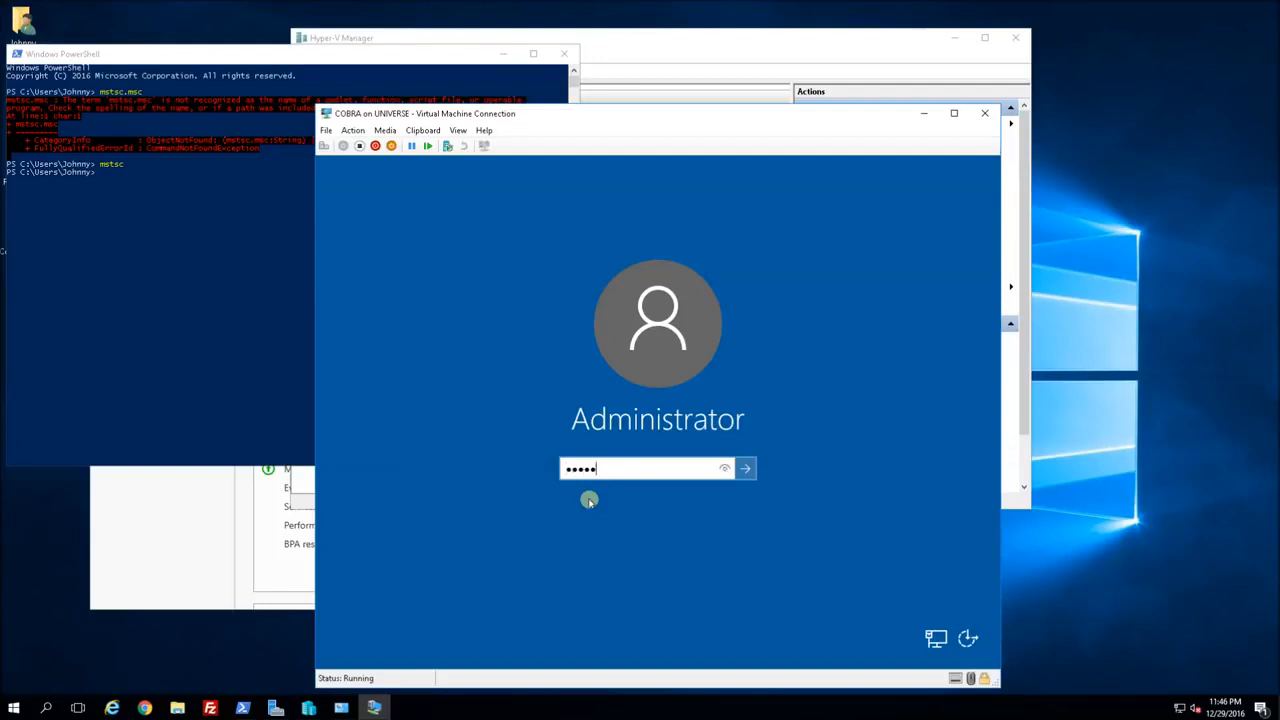
key("Return")
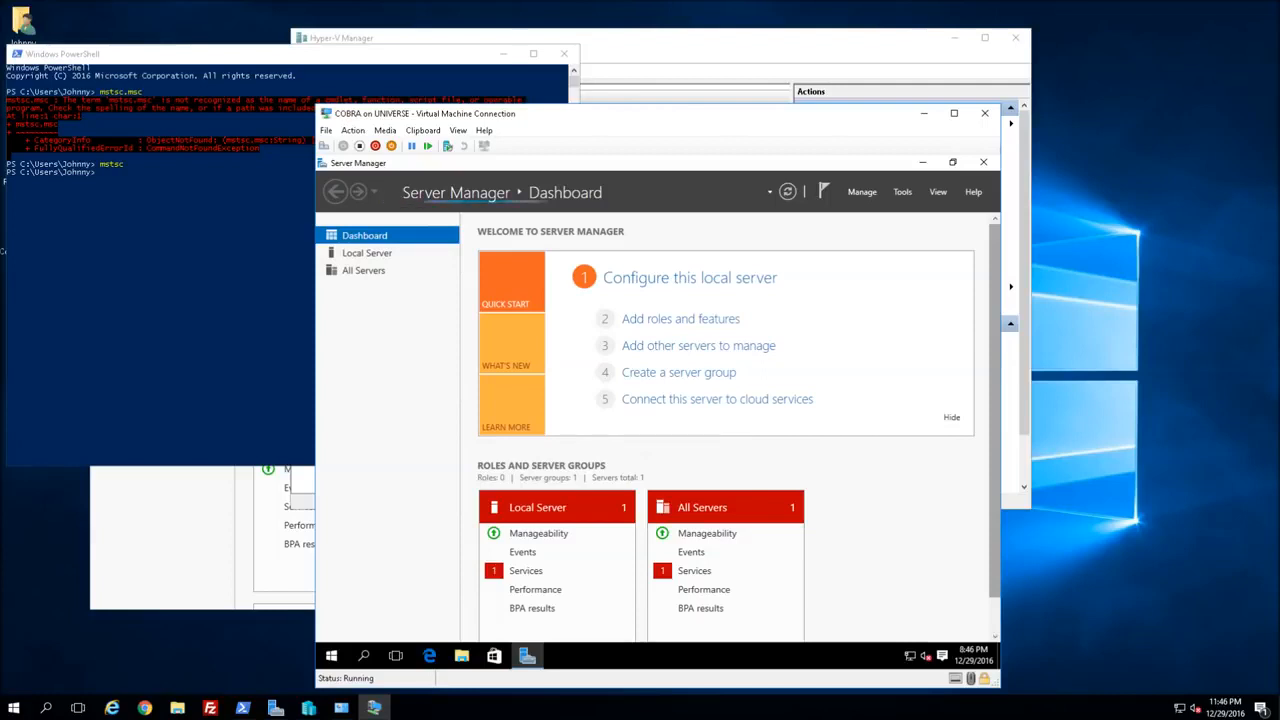
left_click(429, 655)
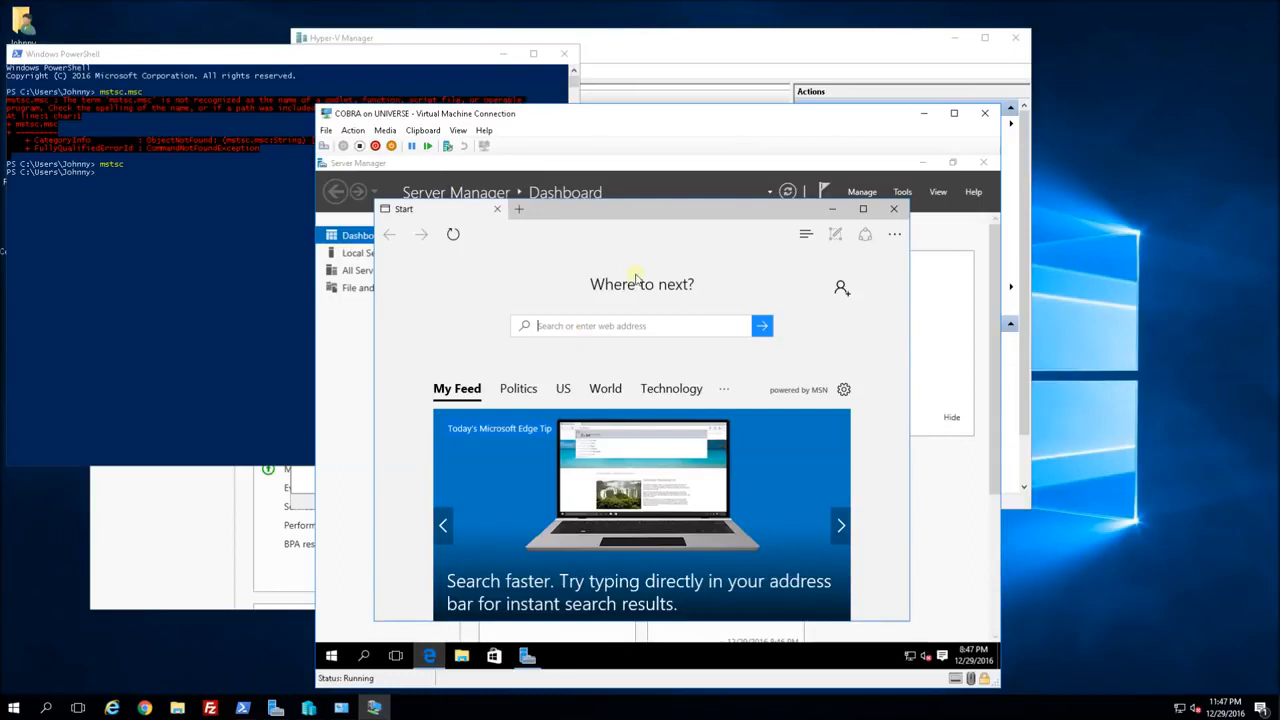
scroll(580, 228, "down", 2)
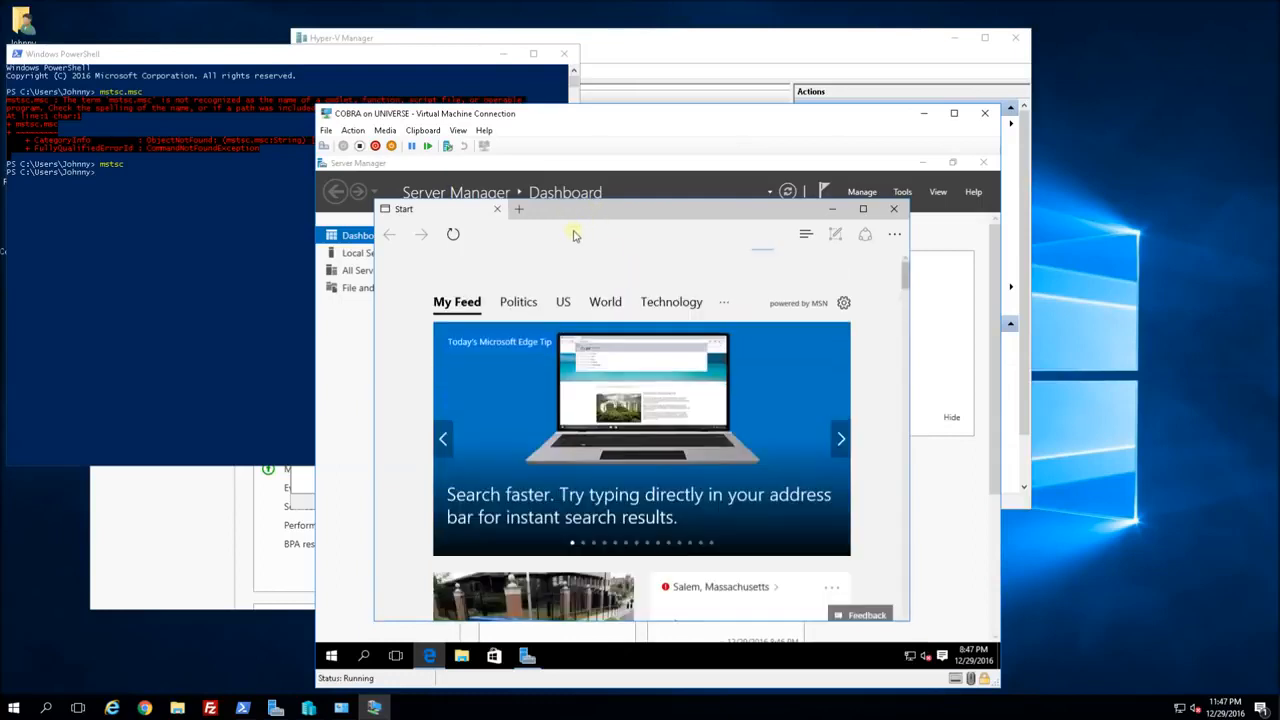
type("www")
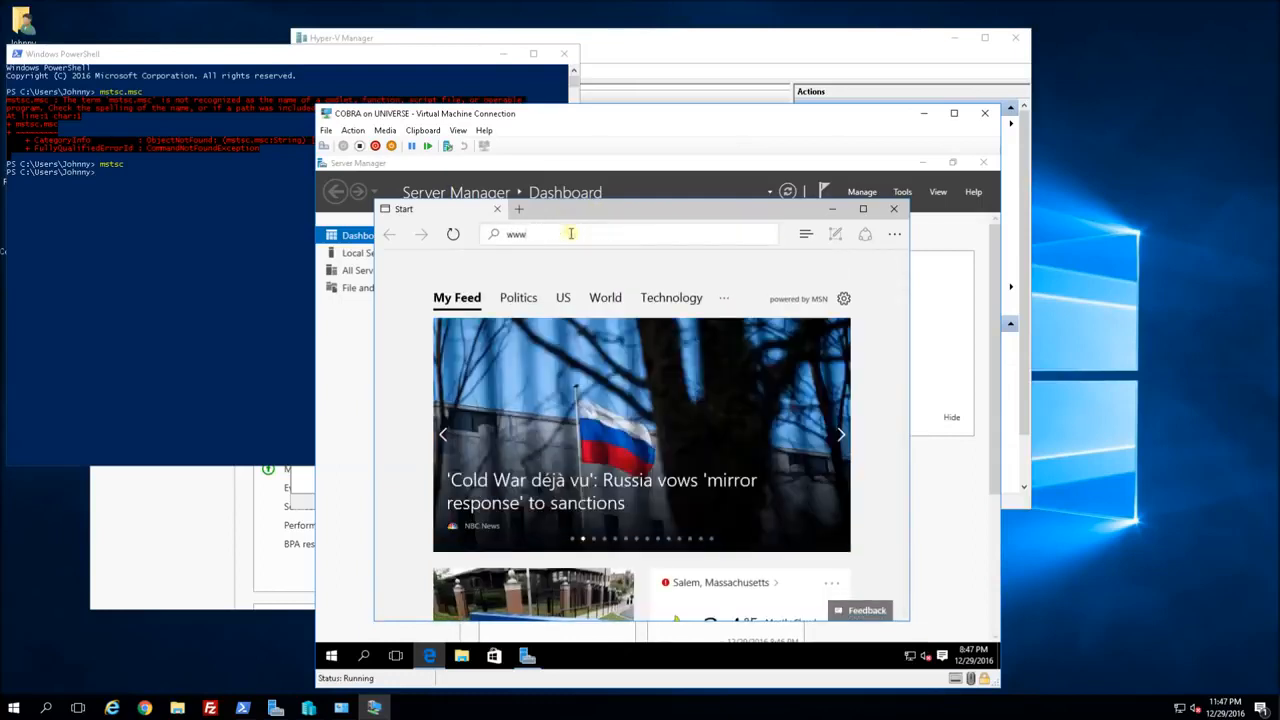
type(".goog")
key("BackSpace")
type("oogle")
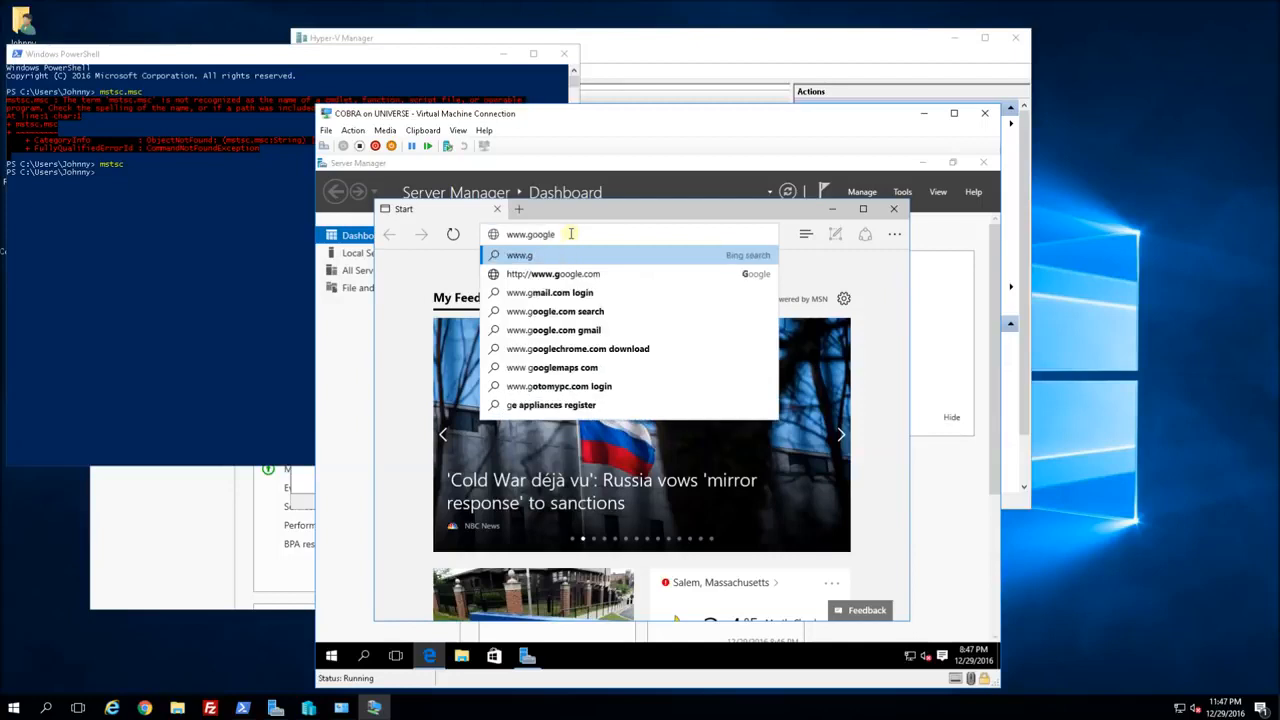
type(".com")
key("Return")
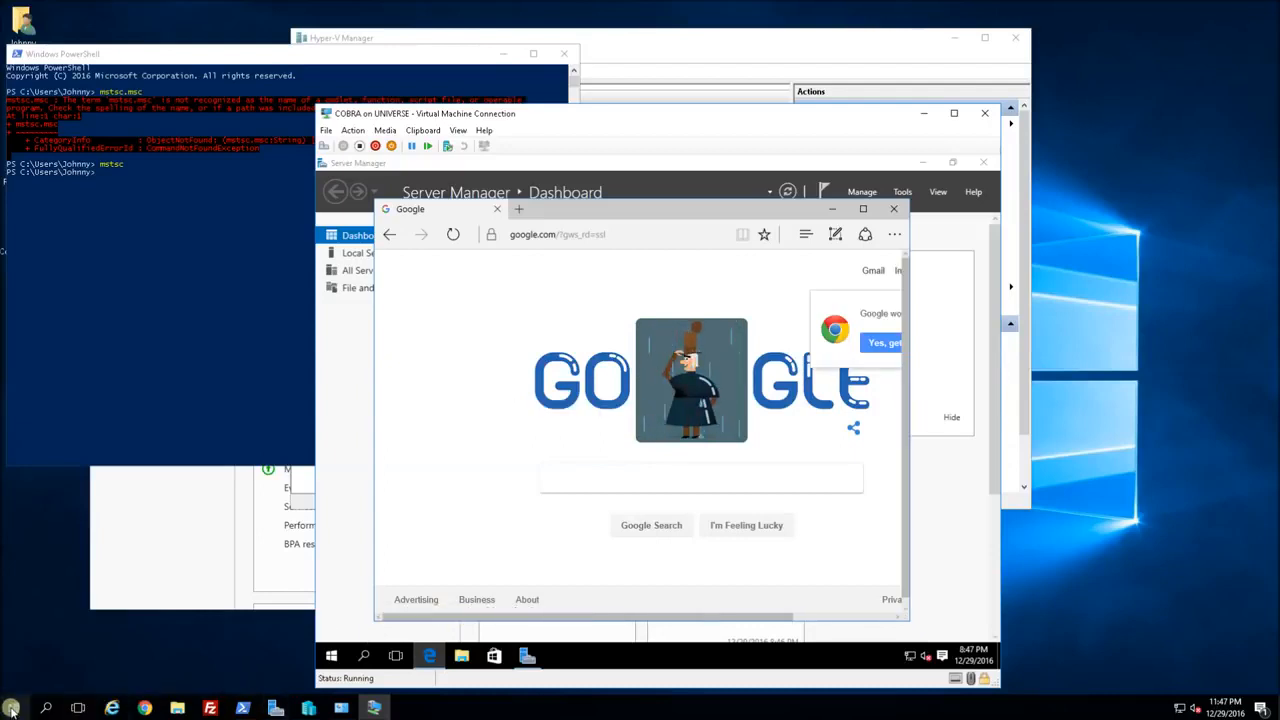
left_click(377, 710)
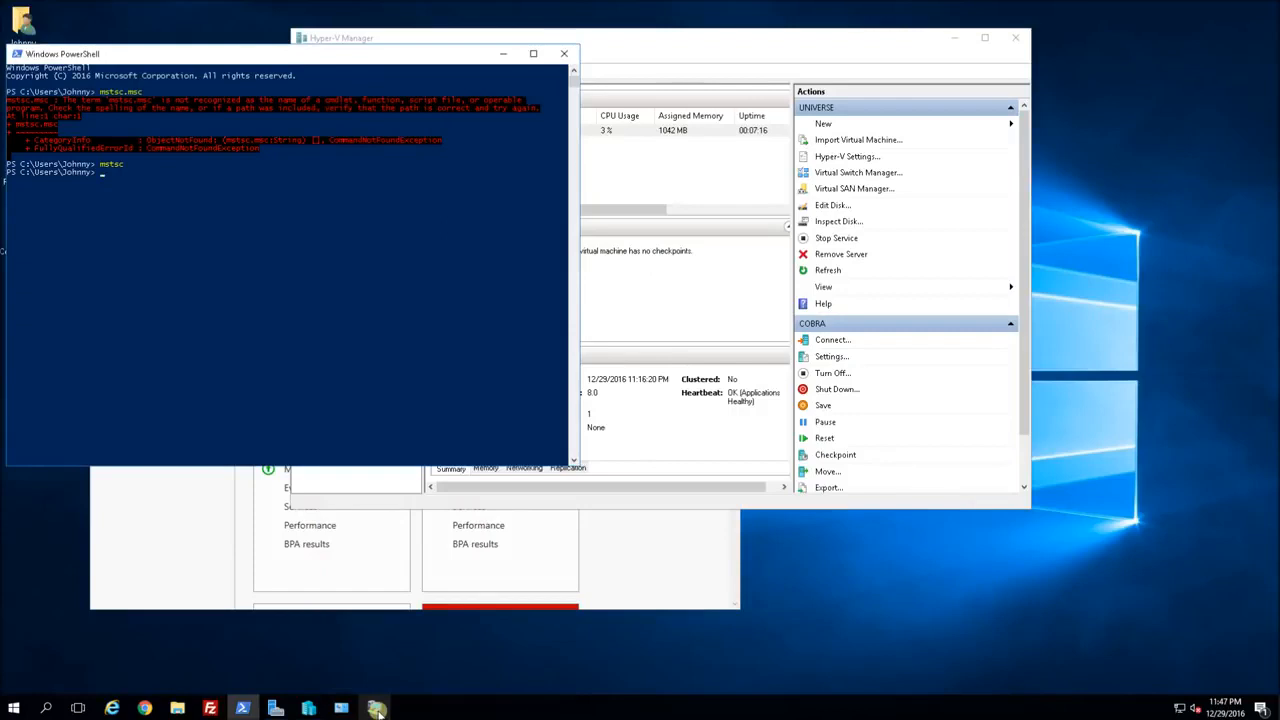
Move the VM window up and right, then relaunch mstsc from the host PowerShell.
left_click(377, 710)
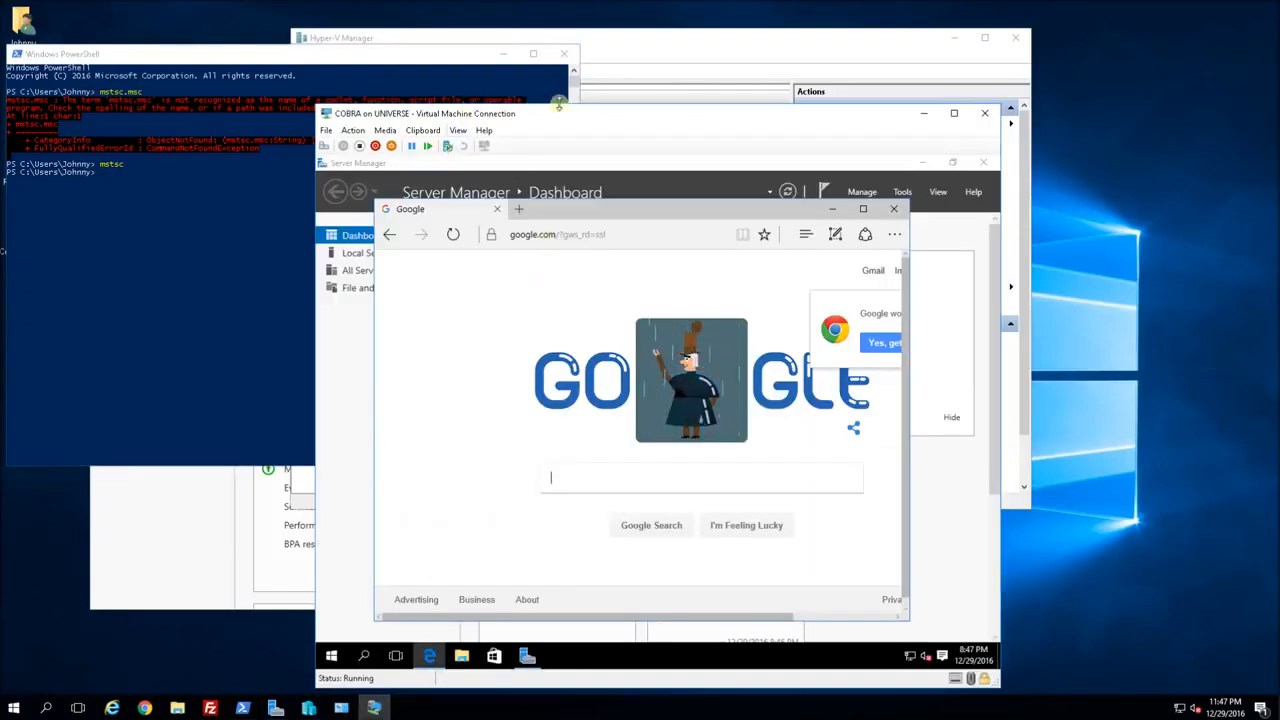
left_click_drag(560, 116, 632, 92)
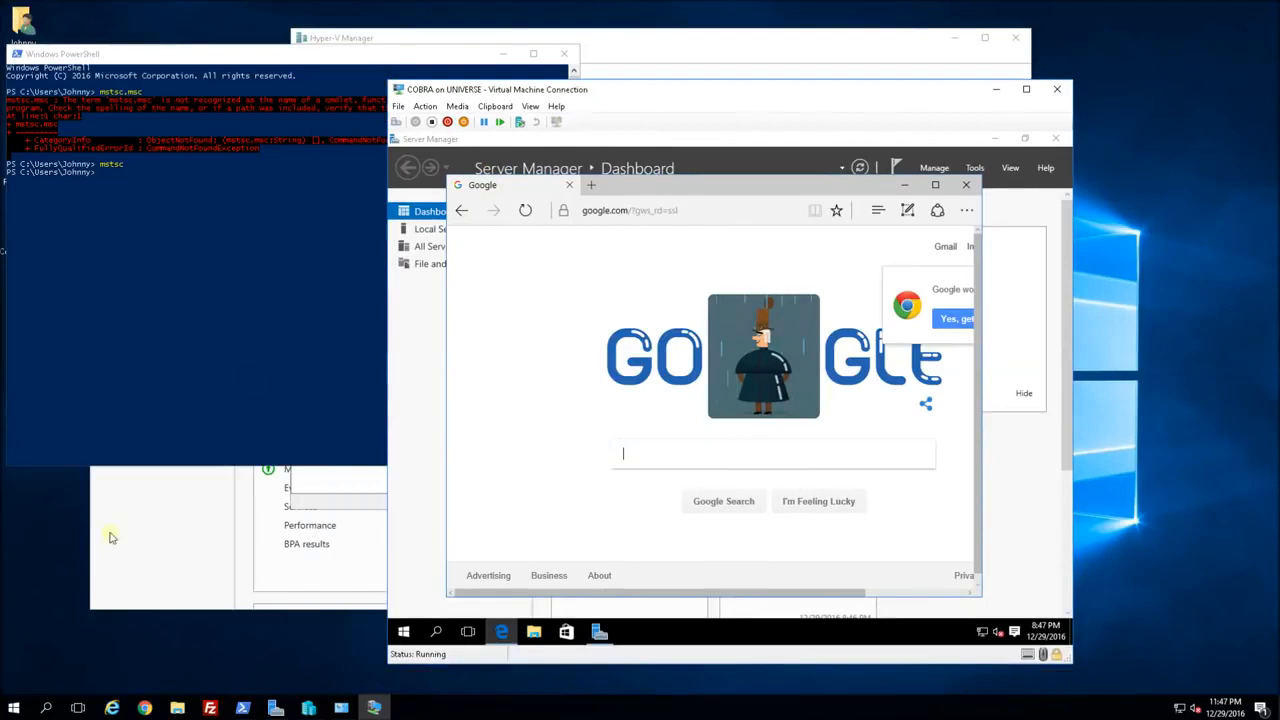
left_click(14, 711)
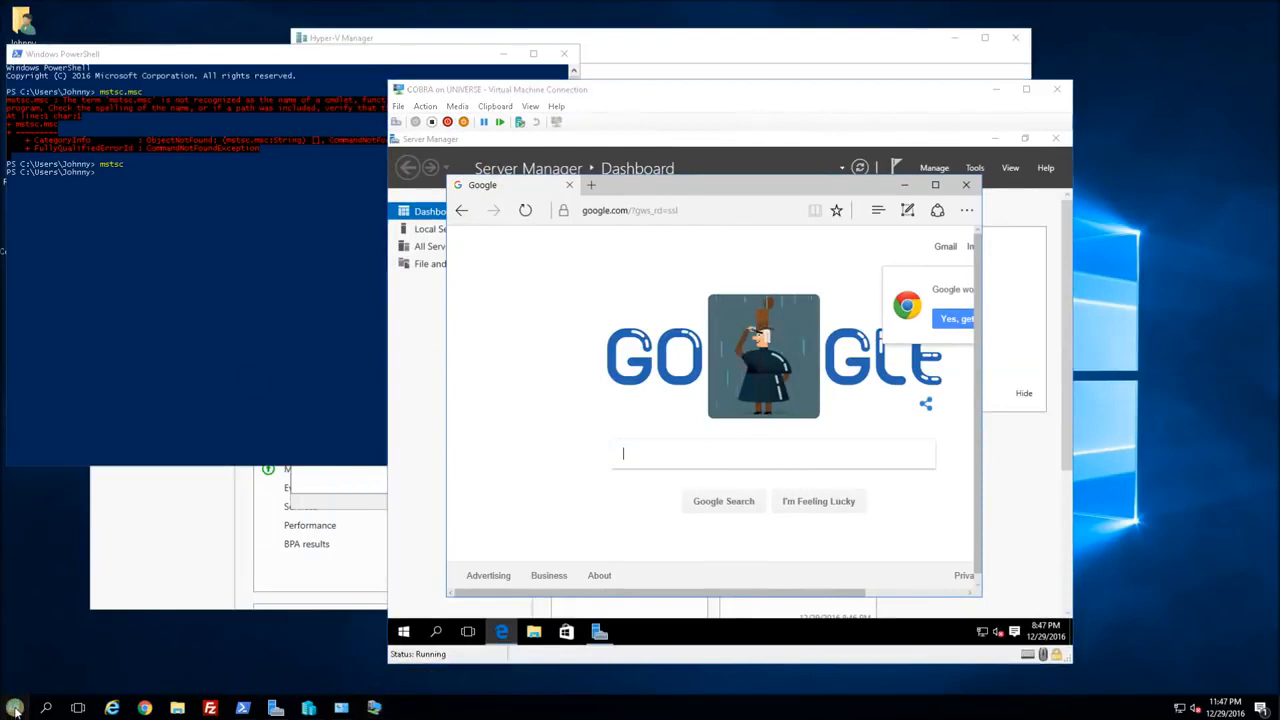
left_click(242, 708)
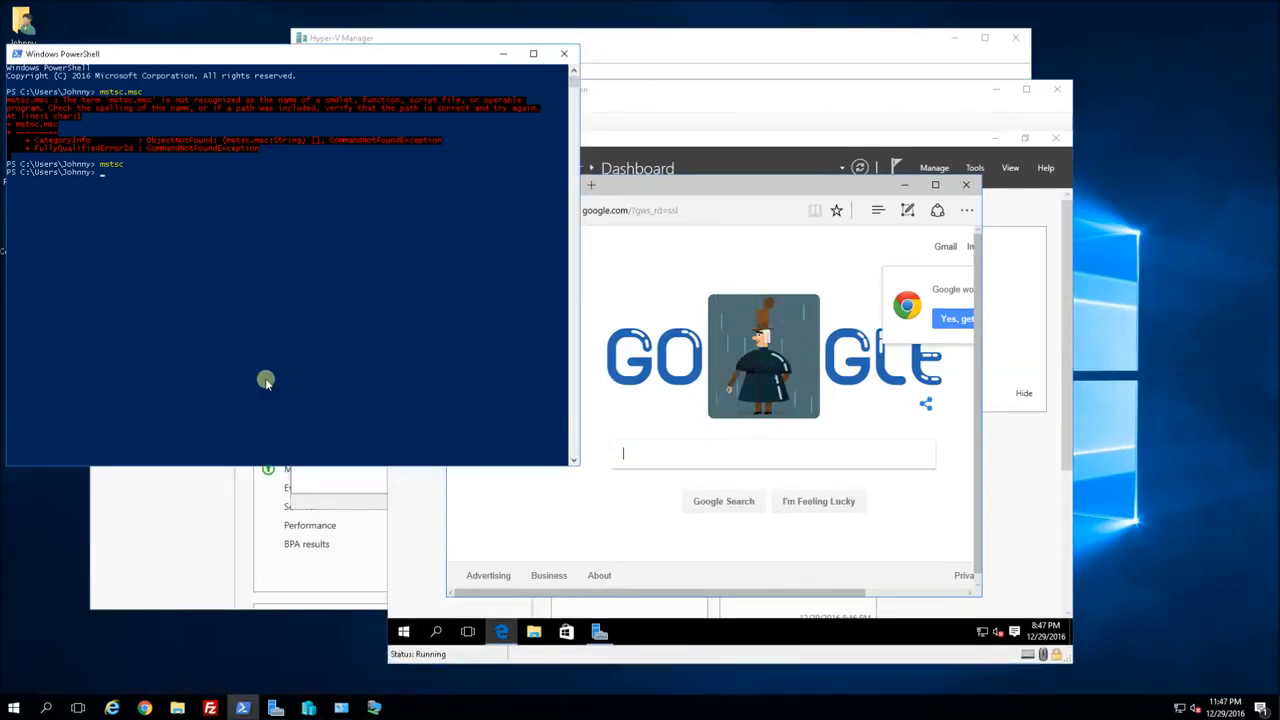
key("Up")
key("Return")
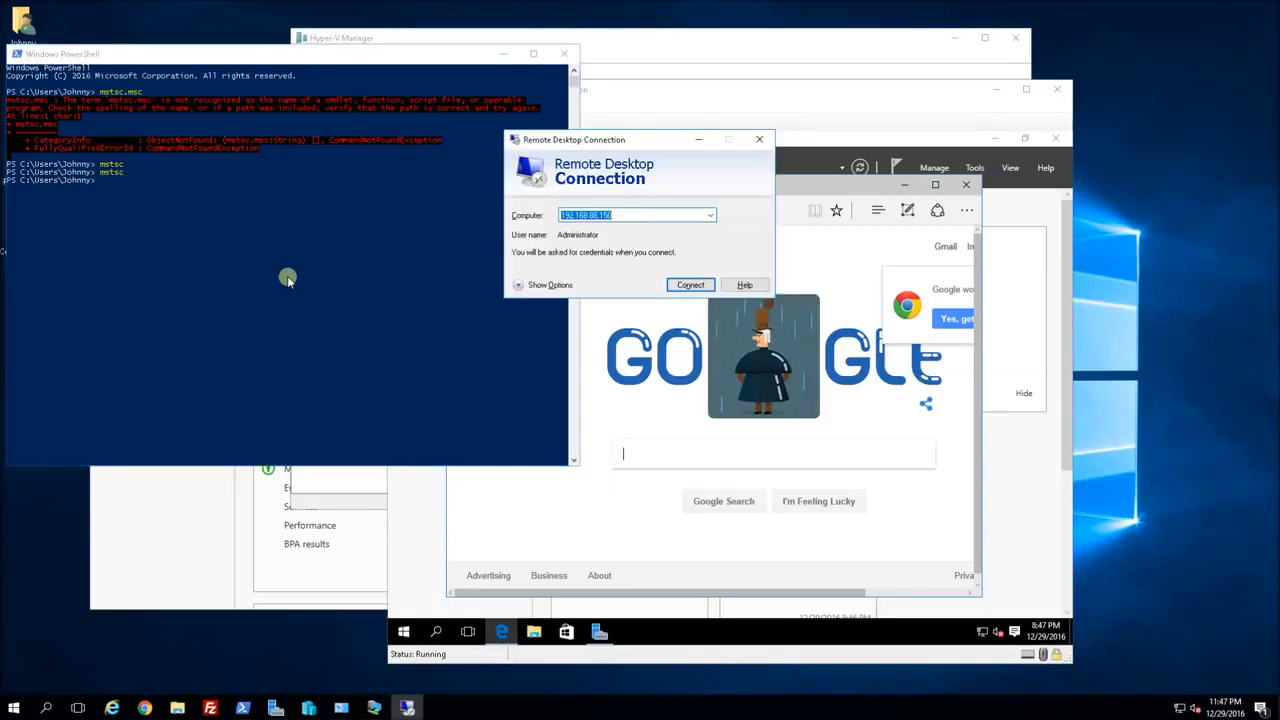
Connect to 192.168.88.150 with the administrator password, accept the certificate, and centre Edge.
left_click(690, 285)
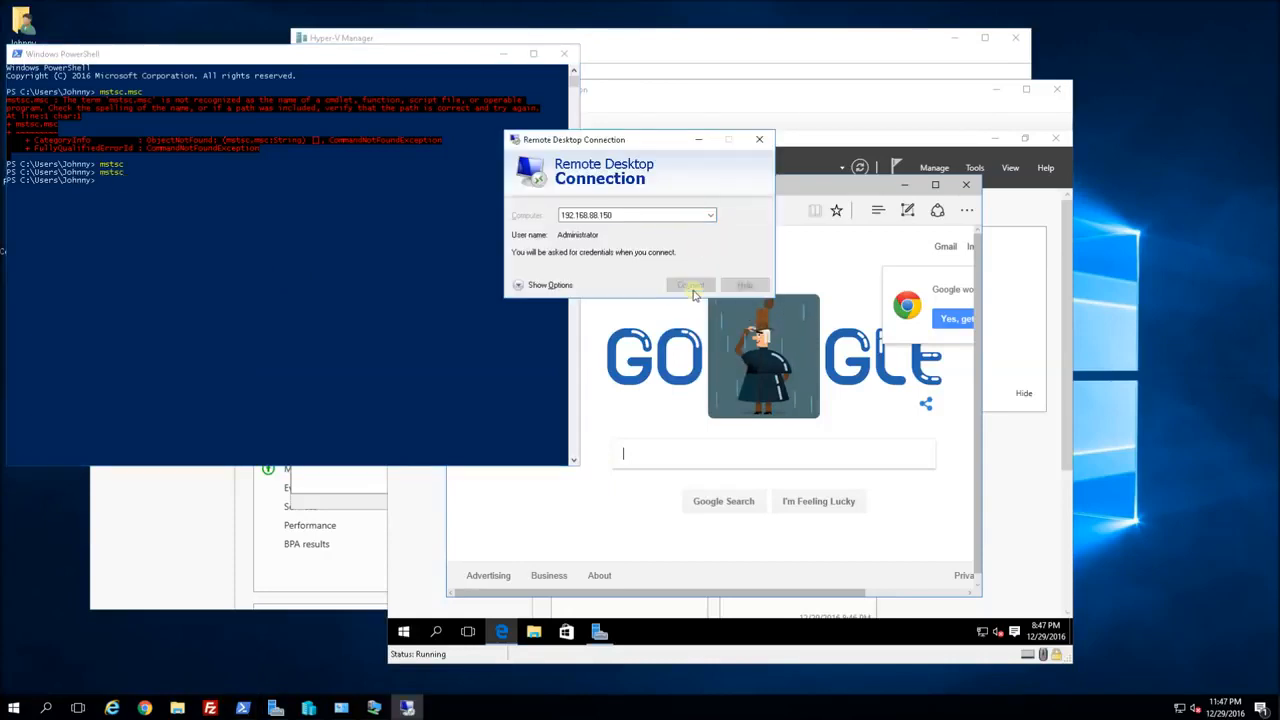
type("*******")
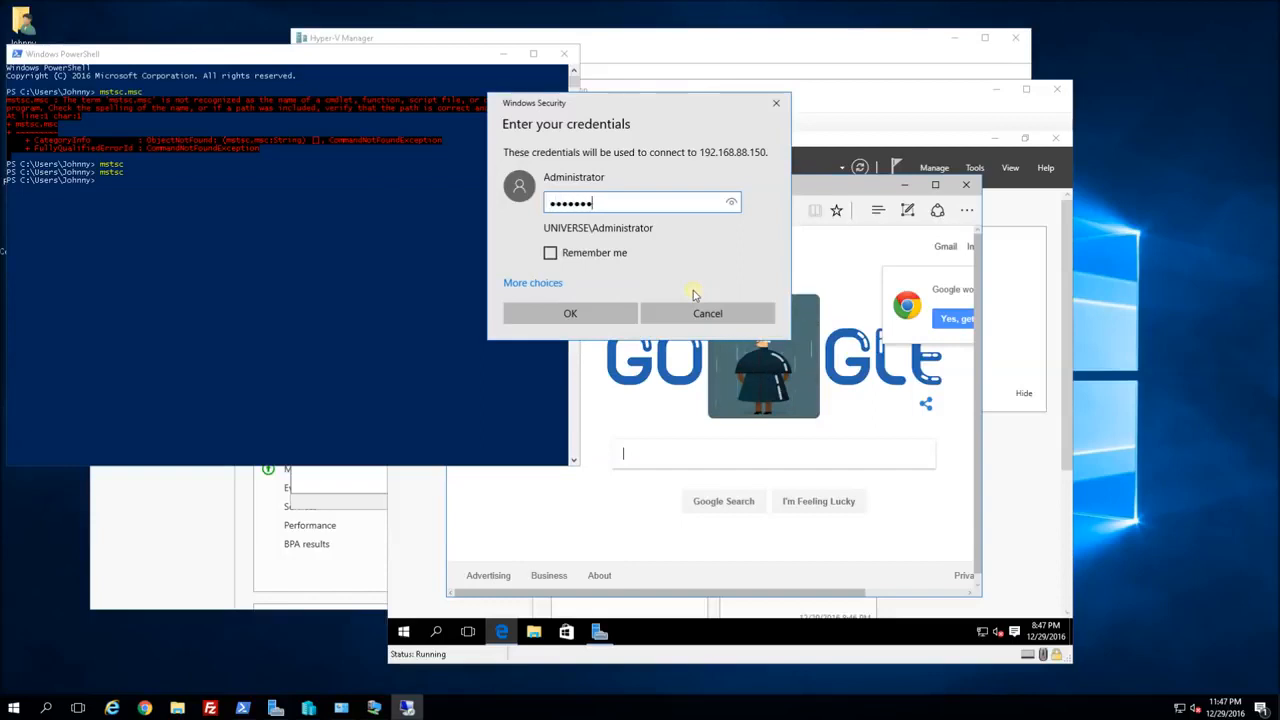
key("Return")
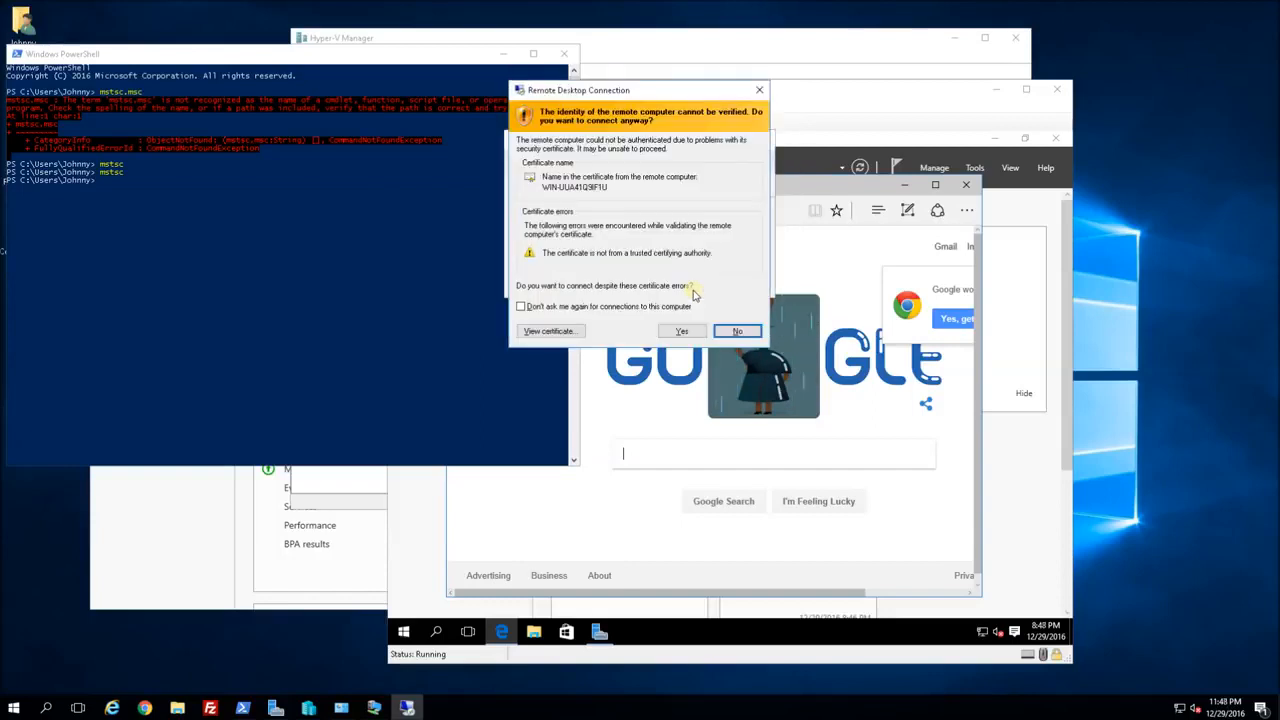
key("alt+y")
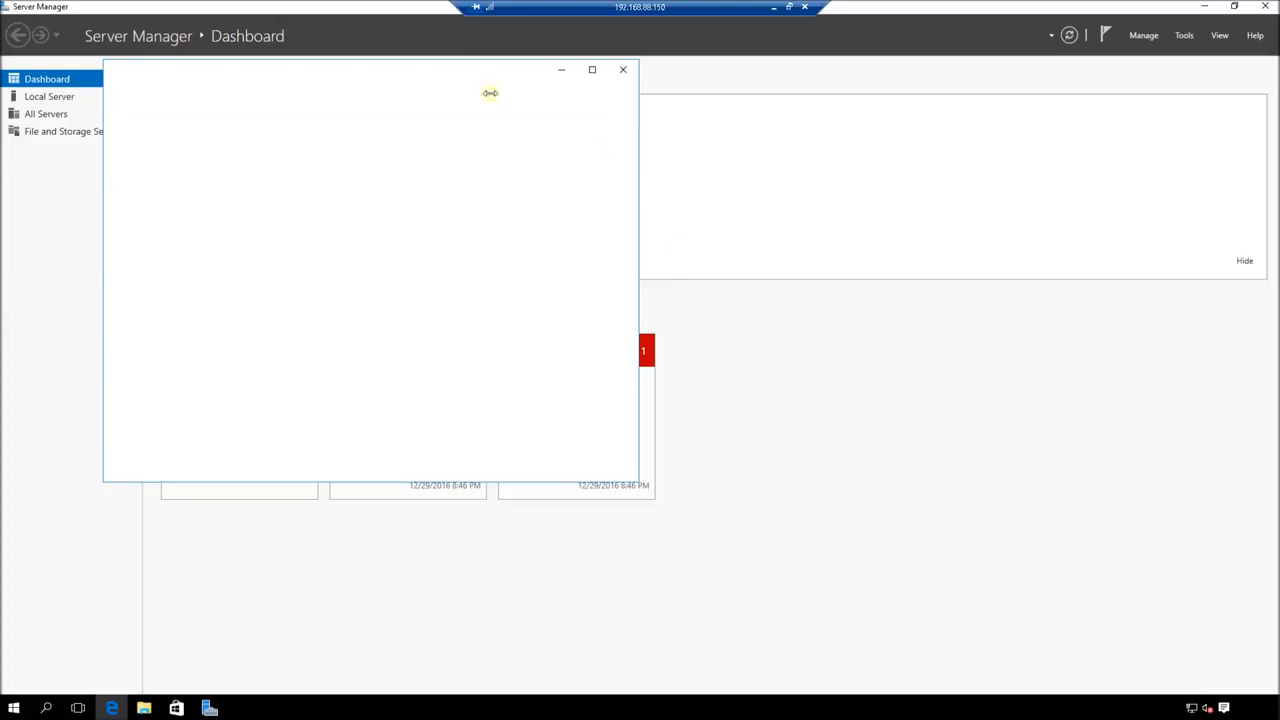
left_click_drag(462, 74, 753, 180)
left_click_drag(737, 131, 733, 147)
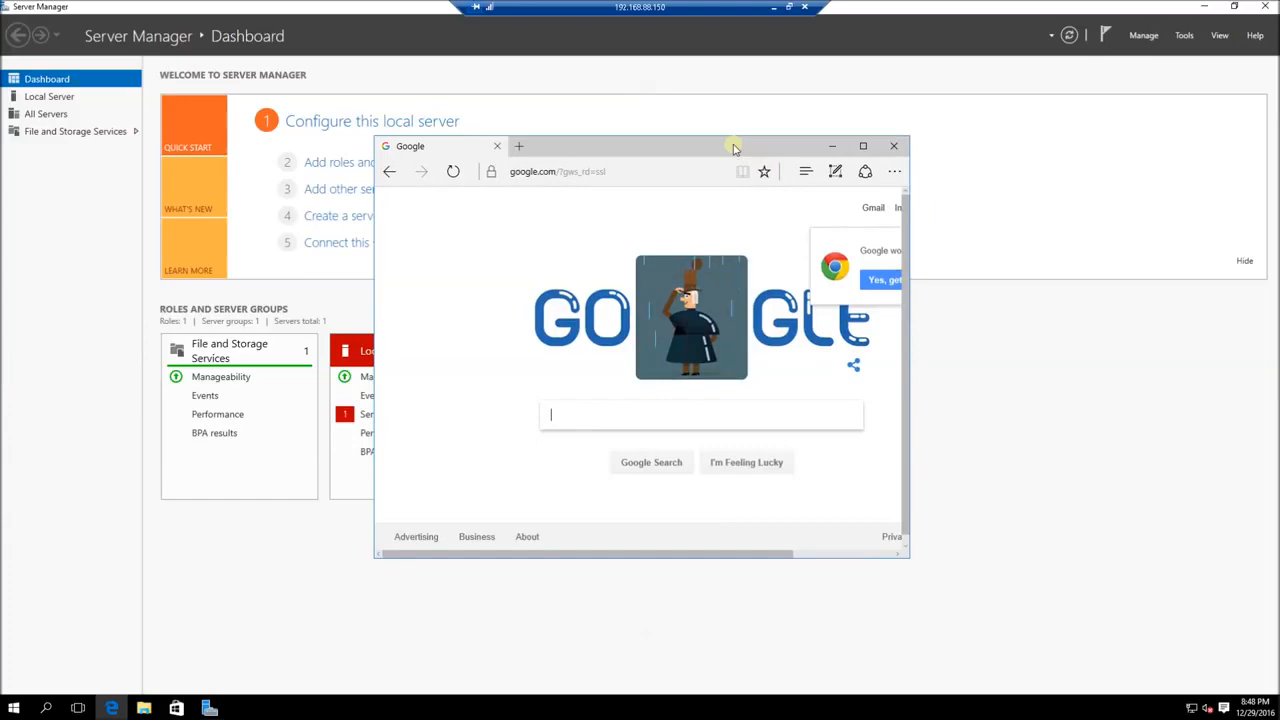